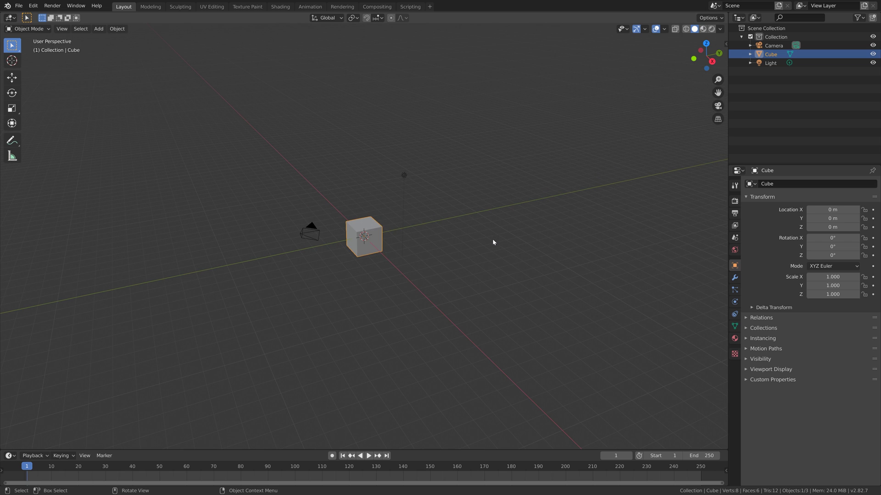
- Scale the default cube by 30 along Y and by 5 along X into a long flat block
{"action": "key", "text": "s"}
{"action": "key", "text": "y"}
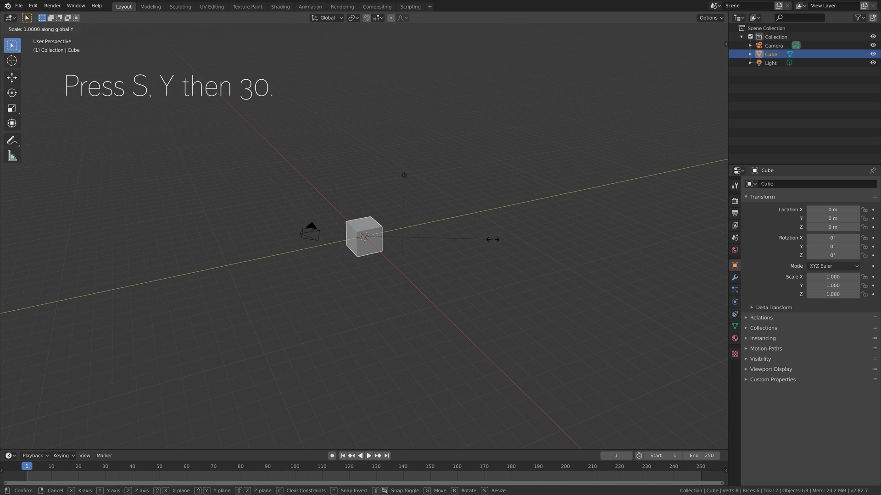
{"action": "key", "text": "3"}
{"action": "key", "text": "0"}
{"action": "key", "text": "Return"}
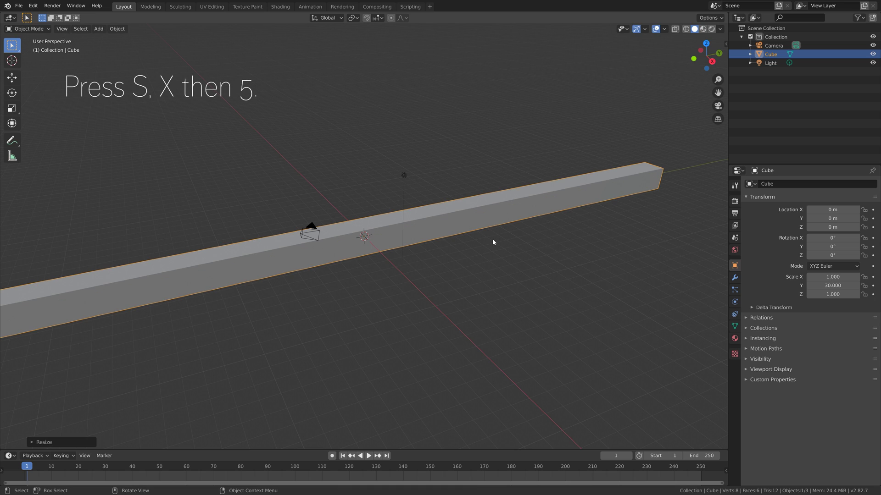
{"action": "key", "text": "s"}
{"action": "key", "text": "x"}
{"action": "key", "text": "5"}
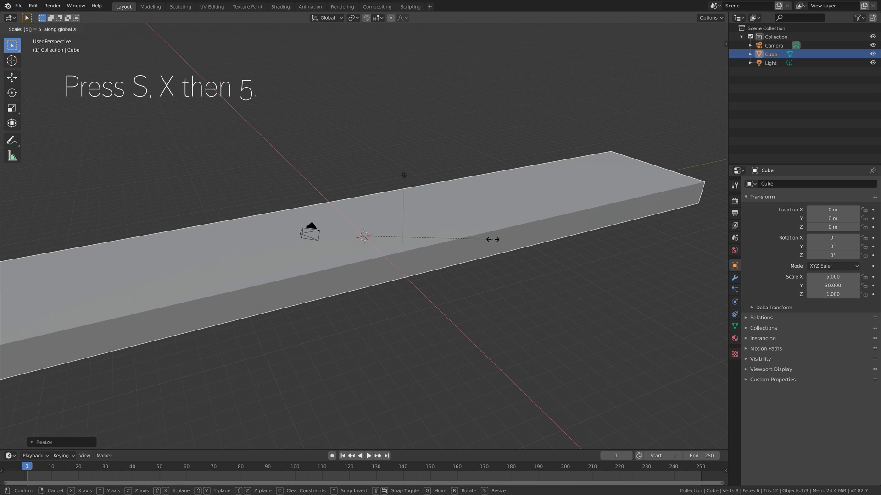
{"action": "key", "text": "Return"}
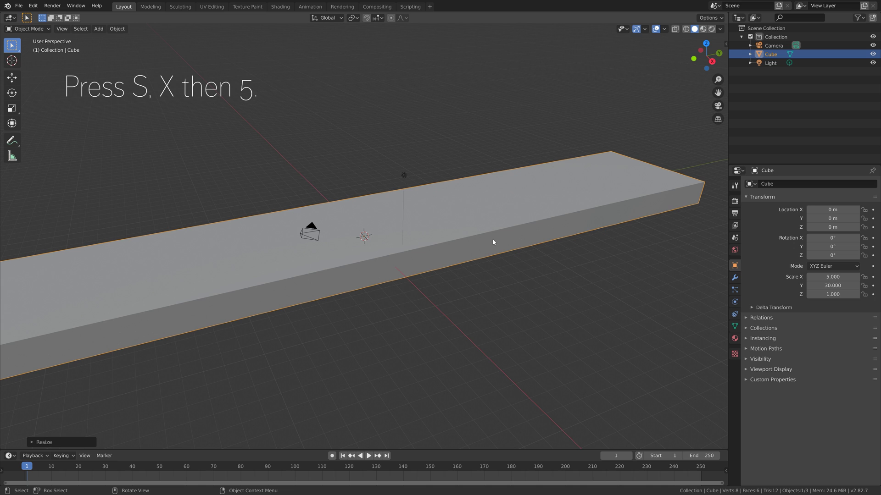
- In edit mode, add 60 evenly spaced, unslid loop cuts across the length of the block
{"action": "key", "text": "Tab"}
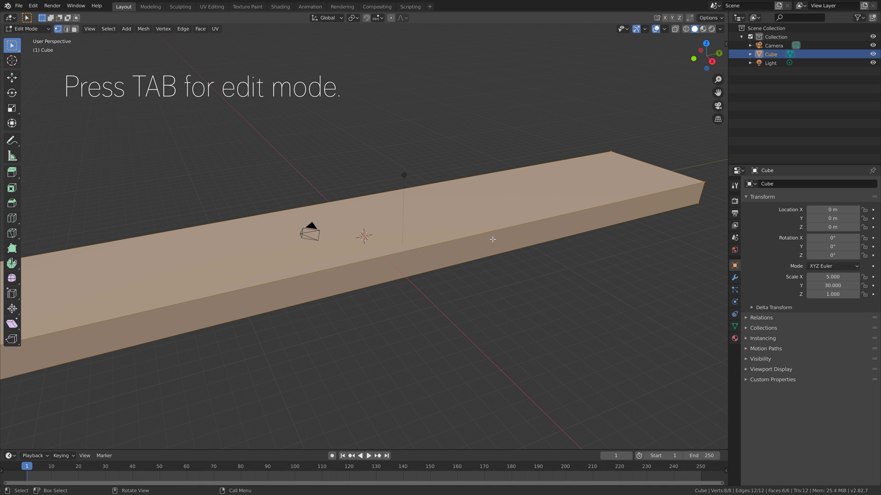
{"action": "middle_click_drag", "start_coordinate": [503, 246], "coordinate": [415, 253]}
{"action": "scroll", "coordinate": [414, 252], "scroll_direction": "down", "scroll_amount": 4}
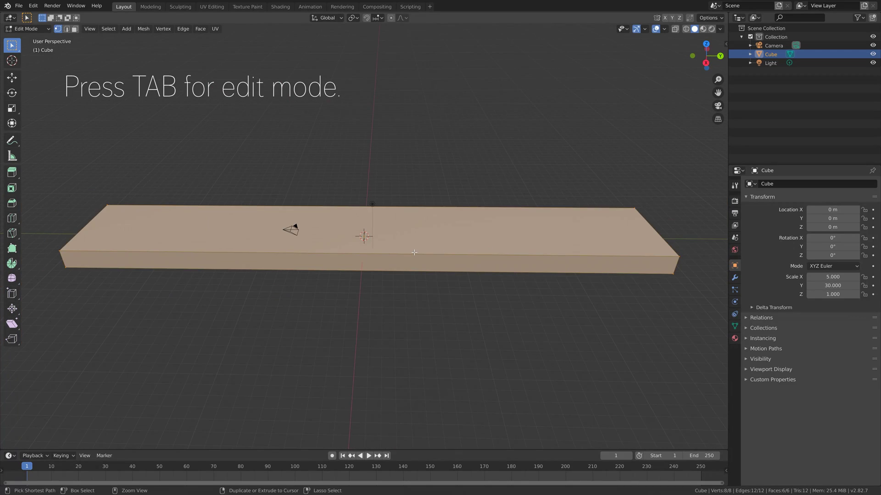
{"action": "key", "text": "ctrl+r"}
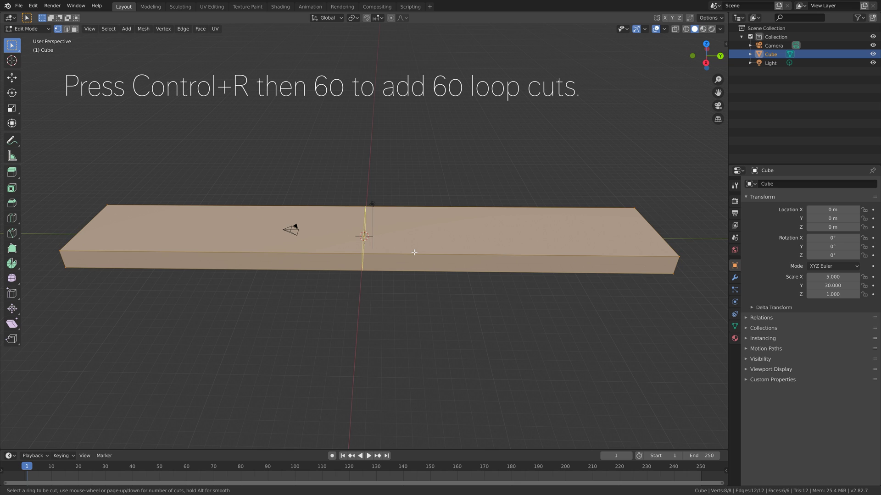
{"action": "key", "text": "6"}
{"action": "key", "text": "0"}
{"action": "left_click", "coordinate": [414, 252]}
{"action": "right_click", "coordinate": [414, 252]}
- Add 10 evenly spaced, unslid loop cuts running lengthwise along the block's top and bottom
{"action": "key", "text": "ctrl+r"}
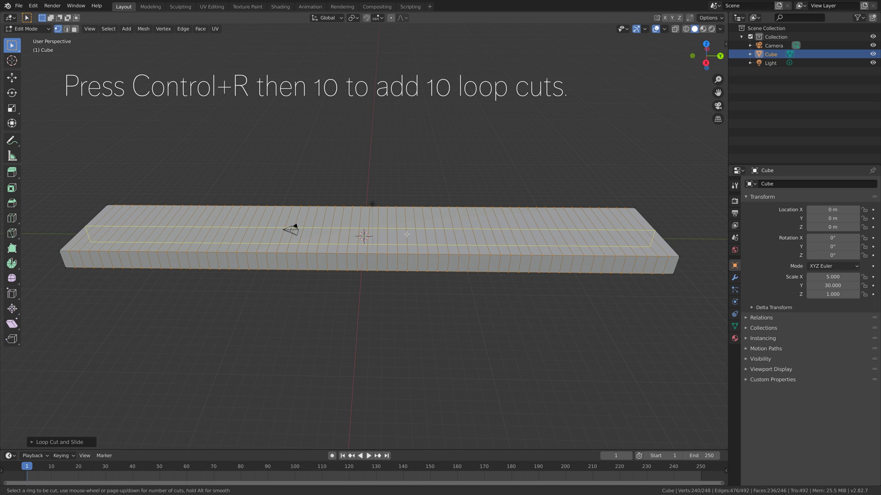
{"action": "key", "text": "1"}
{"action": "key", "text": "0"}
{"action": "left_click", "coordinate": [407, 234]}
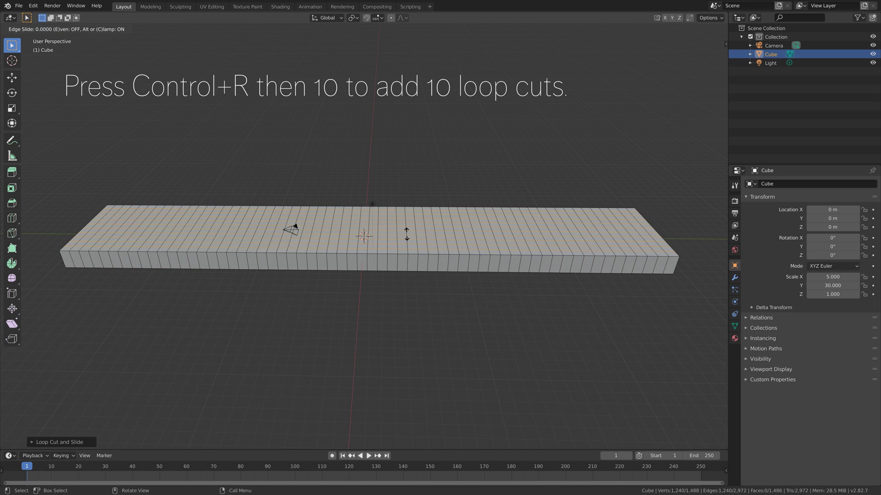
{"action": "right_click", "coordinate": [406, 234]}
- Add 2 evenly spaced horizontal loop cuts around the block's sides, leaving them unslid
{"action": "key", "text": "ctrl+r"}
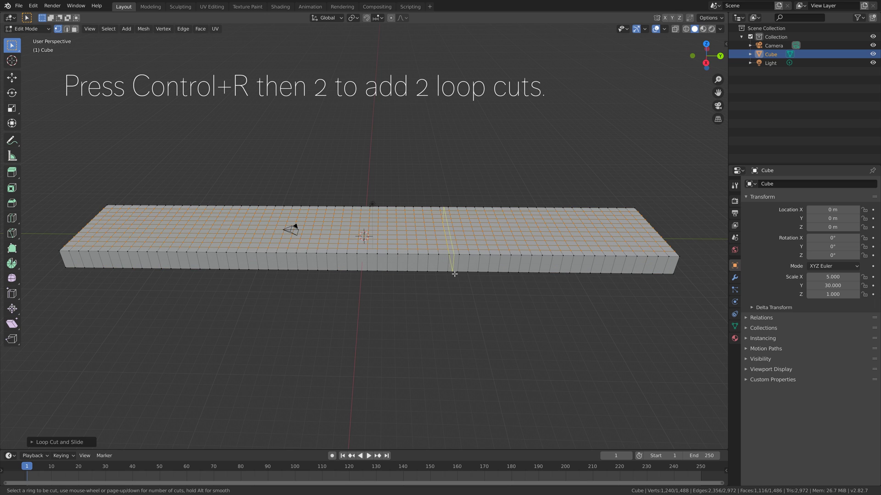
{"action": "key", "text": "2"}
{"action": "left_click", "coordinate": [484, 268]}
{"action": "right_click", "coordinate": [485, 268]}
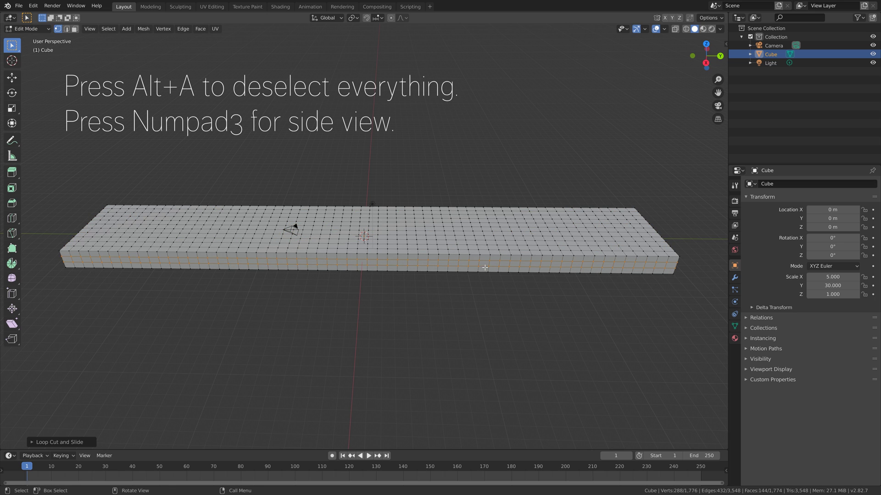
- In right side view, clear the selection, box-select all faces of the near long side and delete the faces
{"action": "key", "text": "KP_3"}
{"action": "key", "text": "alt+a"}
{"action": "left_click", "coordinate": [75, 28]}
{"action": "key", "text": "b"}
{"action": "left_click_drag", "start_coordinate": [65, 297], "coordinate": [711, 209]}
{"action": "key", "text": "x"}
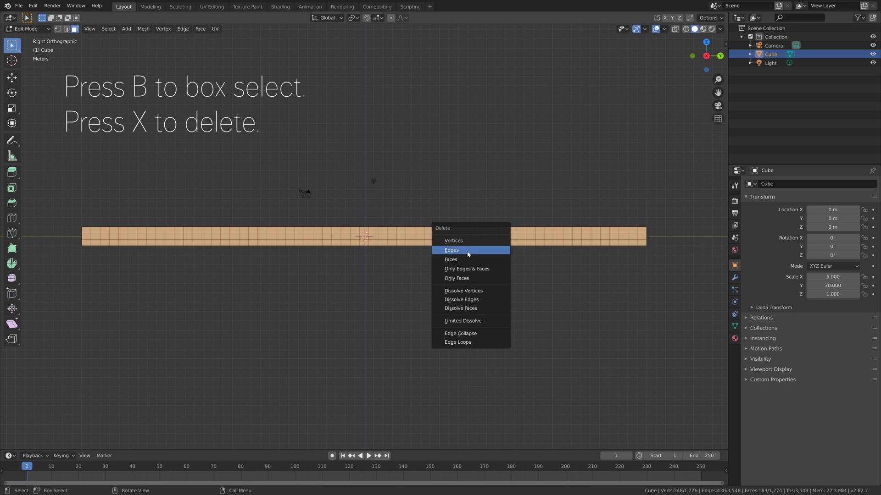
{"action": "left_click", "coordinate": [464, 259]}
- Box-select all faces of the remaining long side and delete them as well
{"action": "key", "text": "b"}
{"action": "left_click_drag", "start_coordinate": [48, 279], "coordinate": [644, 212]}
{"action": "key", "text": "x"}
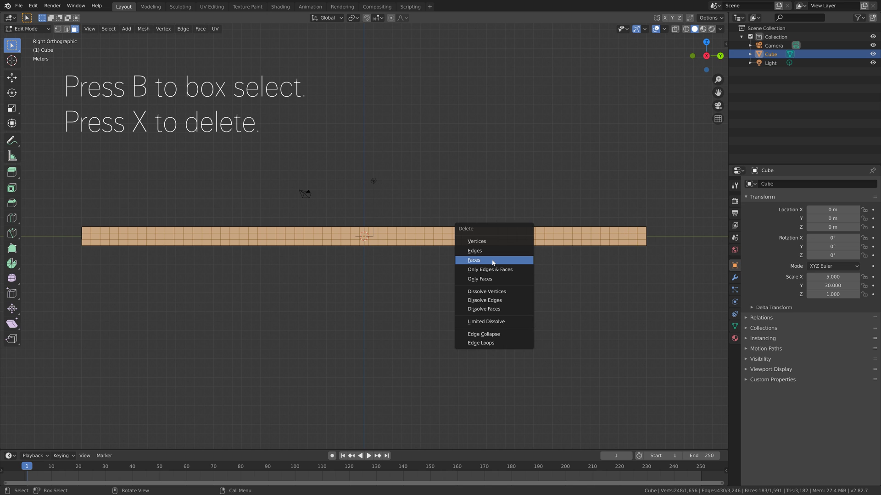
{"action": "left_click", "coordinate": [490, 258]}
- Select the middle row of faces on the block's -Y end and enable proportional editing
{"action": "middle_click_drag", "start_coordinate": [332, 236], "coordinate": [353, 237]}
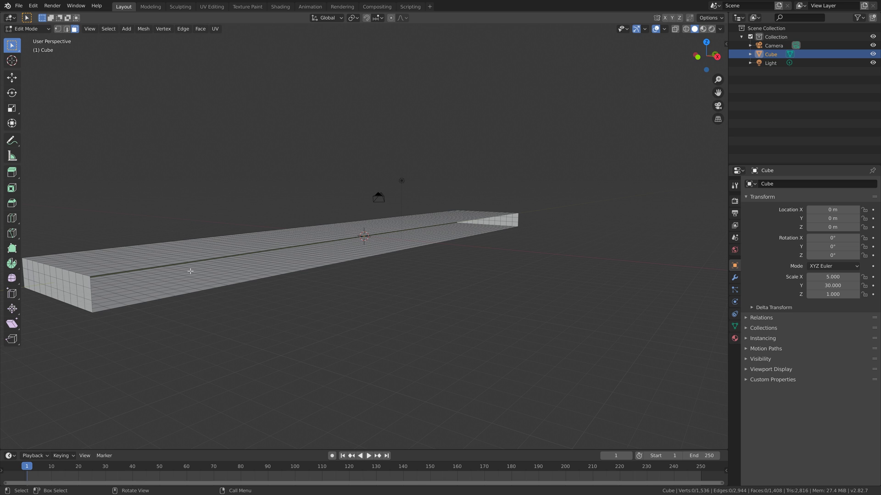
{"action": "middle_click_drag", "start_coordinate": [167, 284], "coordinate": [275, 312]}
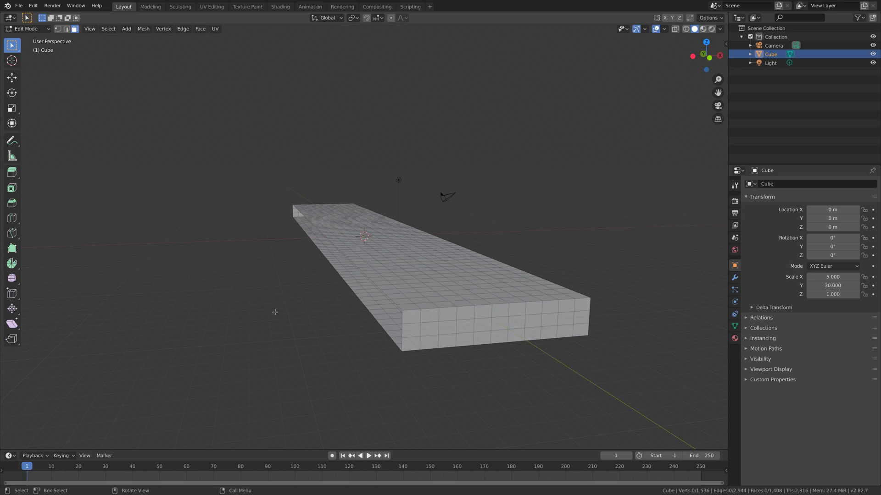
{"action": "left_click", "coordinate": [410, 332], "text": "alt"}
{"action": "left_click", "coordinate": [454, 328], "text": "alt"}
{"action": "middle_click_drag", "start_coordinate": [454, 329], "coordinate": [468, 208]}
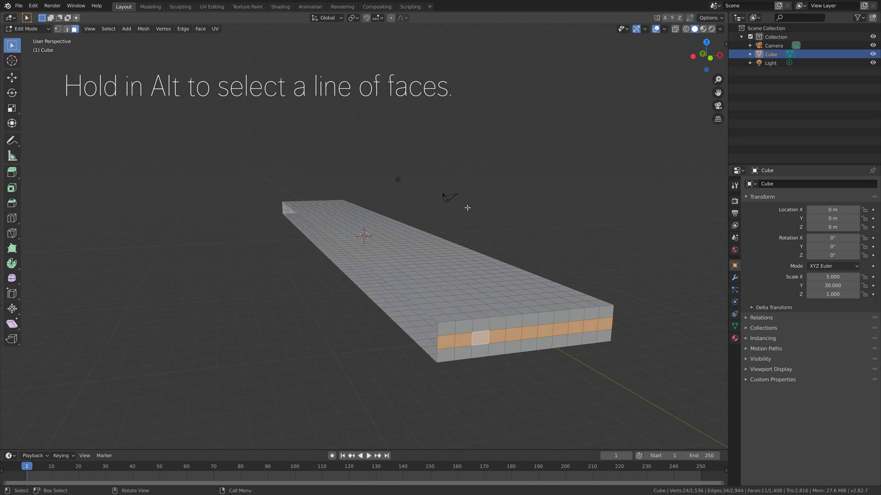
{"action": "left_click", "coordinate": [391, 17]}
{"action": "scroll", "coordinate": [602, 271], "scroll_direction": "down", "scroll_amount": 2}
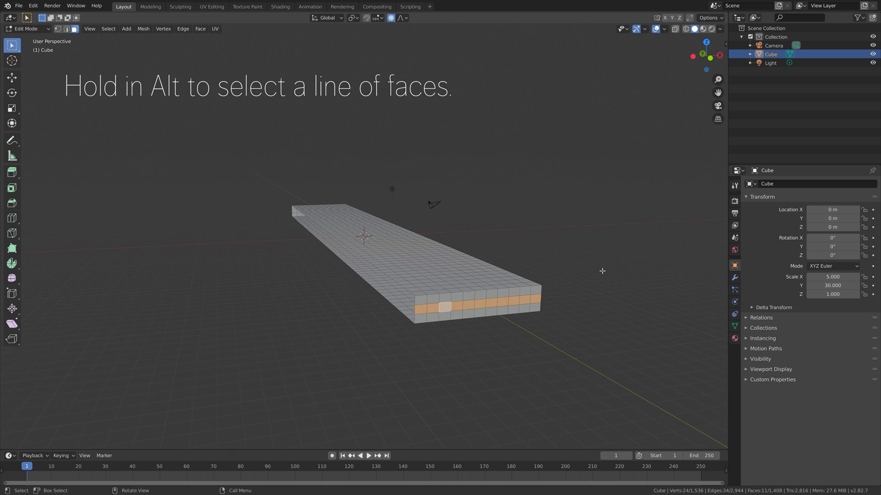
- Move the selected row of end faces -1 m along Y with a proportional size of 1.21
{"action": "key", "text": "g"}
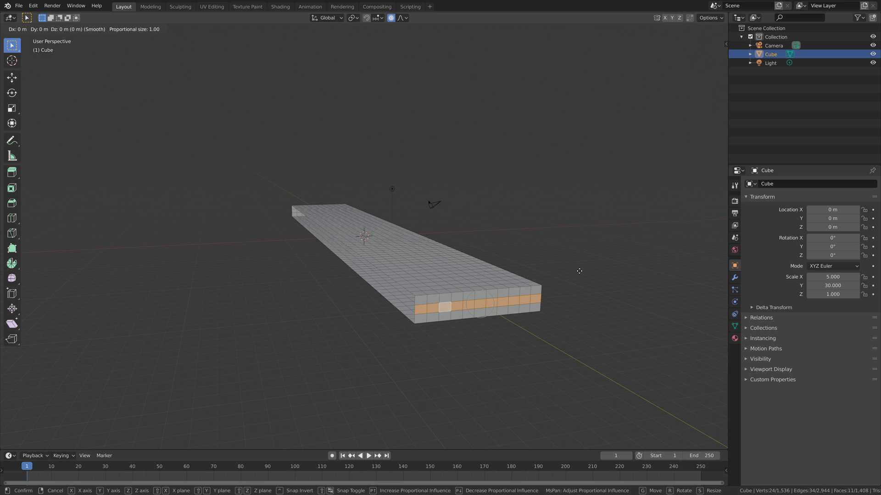
{"action": "key", "text": "y"}
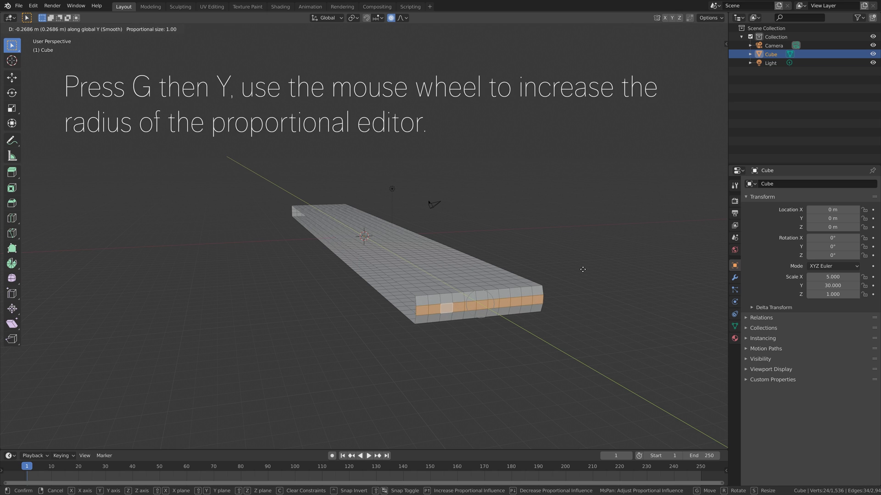
{"action": "scroll", "coordinate": [587, 269], "scroll_direction": "down", "scroll_amount": 2}
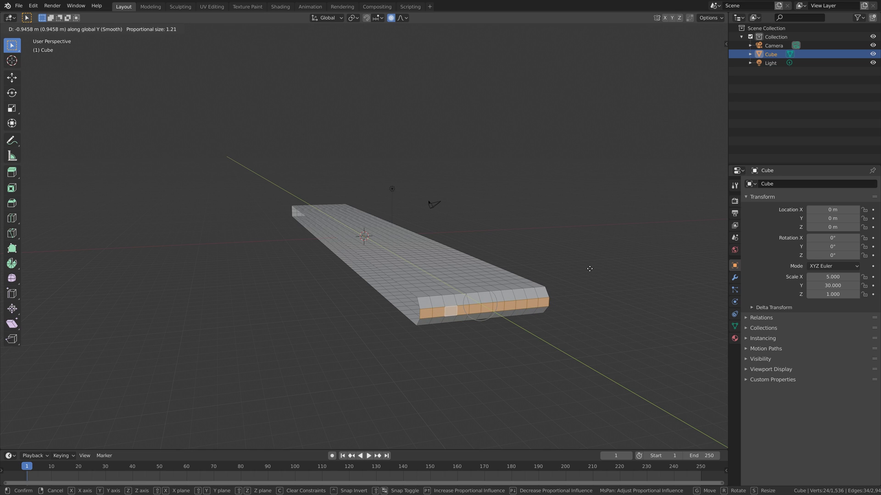
{"action": "key", "text": "minus"}
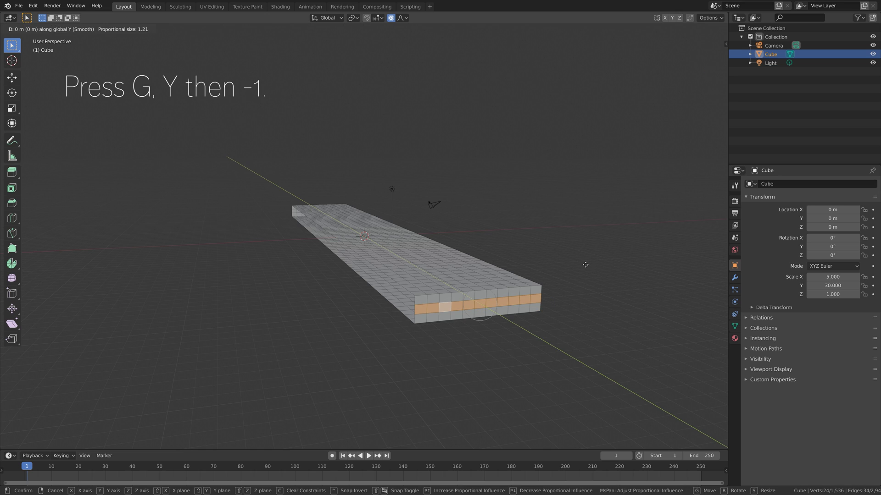
{"action": "key", "text": "1"}
{"action": "key", "text": "Return"}
- Select the middle row of faces on the +Y end and move it 1 m along Y with proportional editing
{"action": "middle_click_drag", "start_coordinate": [584, 262], "coordinate": [448, 279]}
{"action": "left_click", "coordinate": [374, 310]}
{"action": "left_click", "coordinate": [385, 307], "text": "alt"}
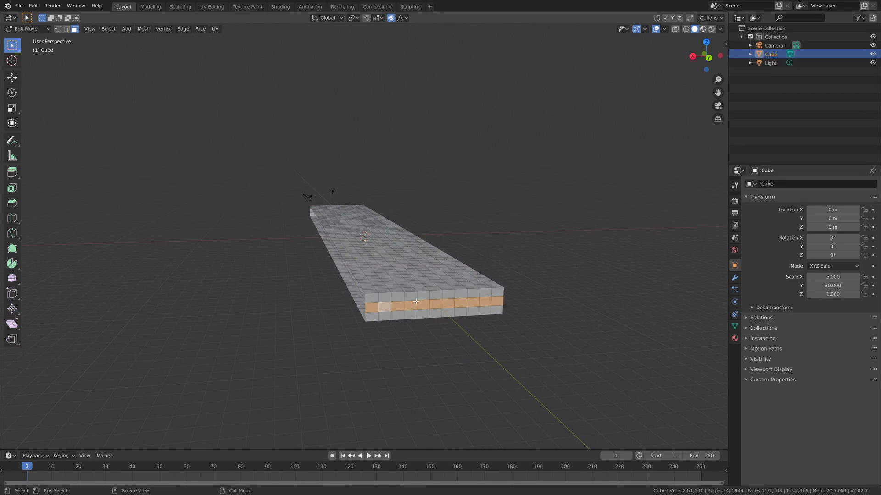
{"action": "key", "text": "g"}
{"action": "key", "text": "y"}
{"action": "key", "text": "1"}
{"action": "key", "text": "Return"}
{"action": "middle_click_drag", "start_coordinate": [416, 301], "coordinate": [451, 297]}
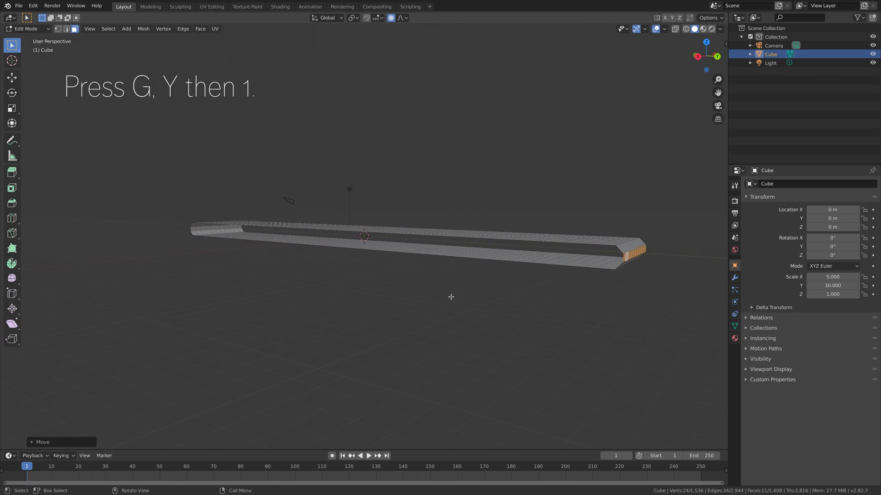
- Save the file as test4 in the Cloth advanced folder
{"action": "left_click", "coordinate": [19, 5]}
{"action": "left_click", "coordinate": [31, 72]}
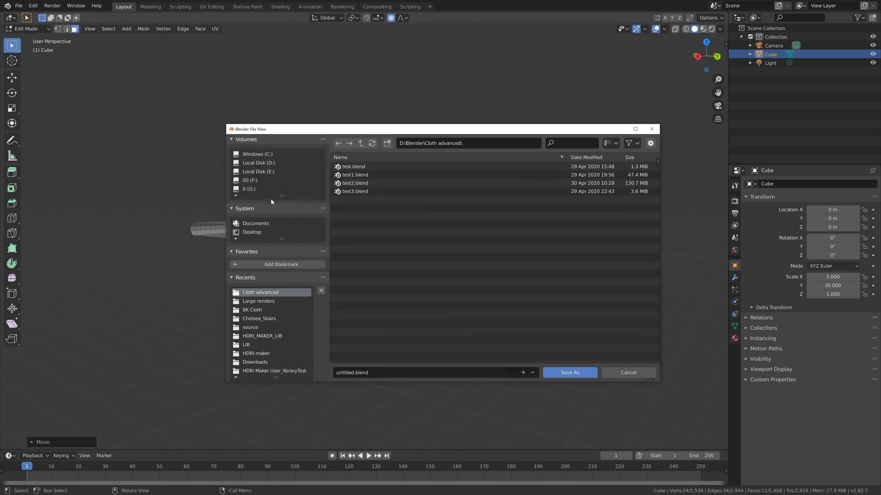
{"action": "left_click", "coordinate": [370, 372]}
{"action": "type", "text": "test4"}
{"action": "key", "text": "Return"}
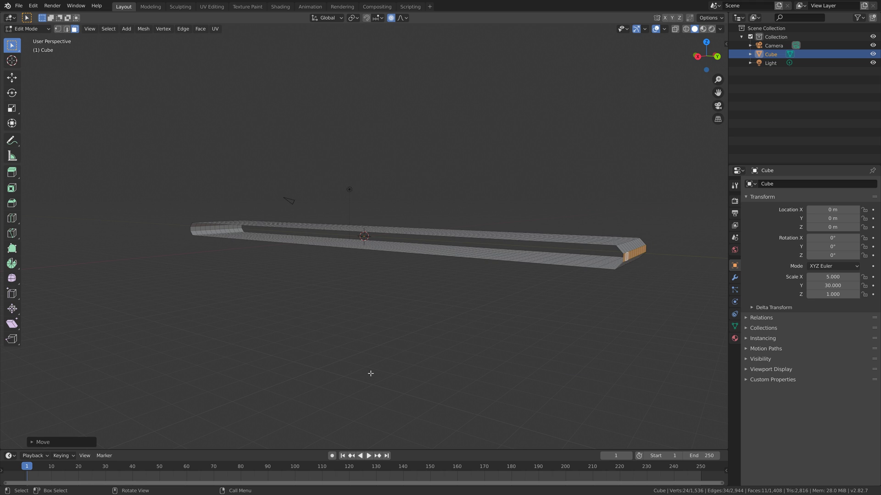
- Apply the object's scale in object mode, then return to edit mode
{"action": "middle_click_drag", "start_coordinate": [602, 292], "coordinate": [480, 333]}
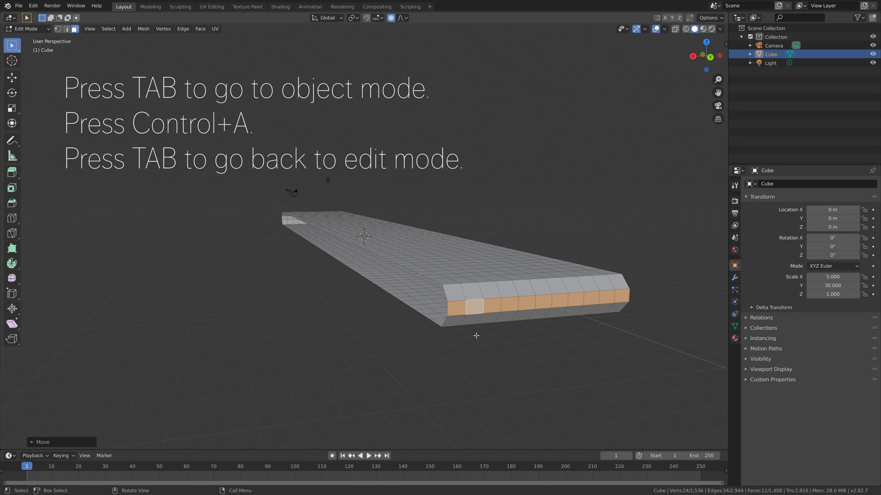
{"action": "key", "text": "Tab"}
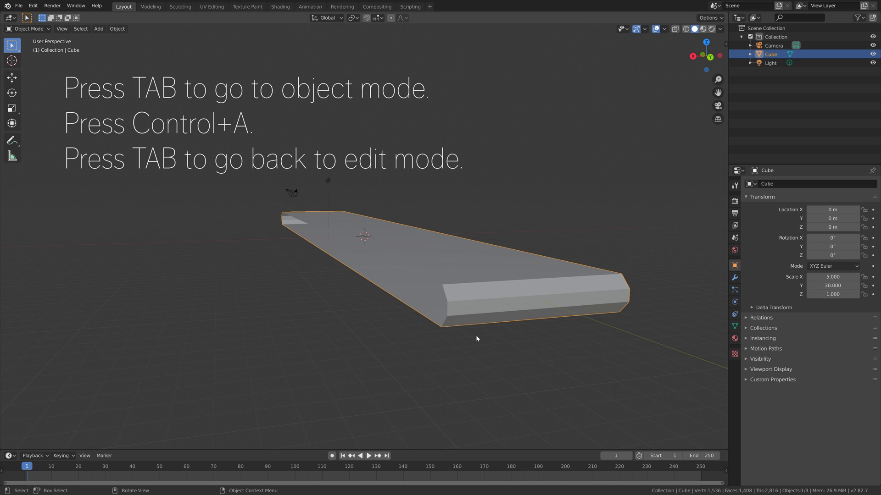
{"action": "key", "text": "ctrl+a"}
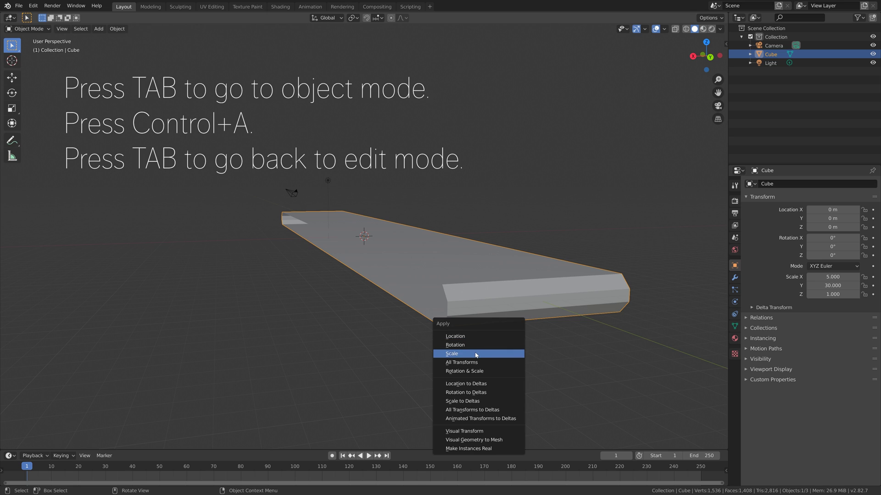
{"action": "left_click", "coordinate": [476, 355]}
{"action": "key", "text": "Tab"}
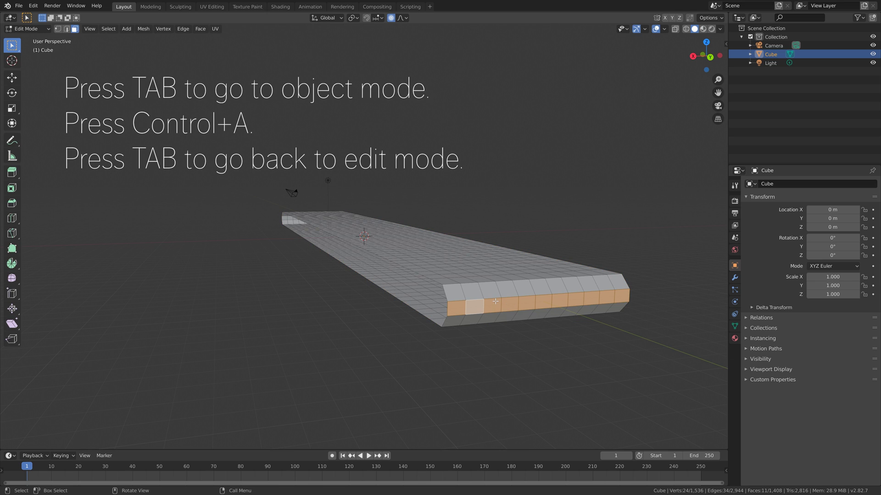
- Bevel the upper and lower edge rows of the +Y end with 2 segments and a width of about 0.69 m
{"action": "key", "text": "alt+a"}
{"action": "left_click", "coordinate": [67, 28]}
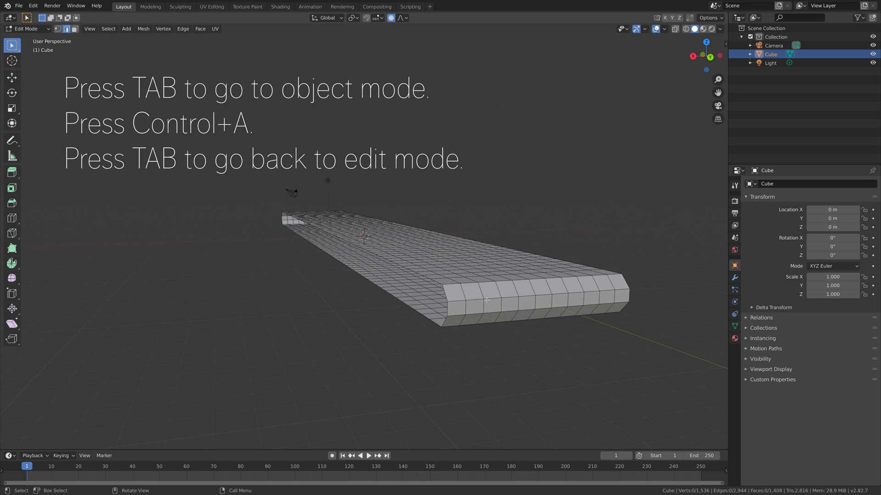
{"action": "left_click", "coordinate": [488, 282], "text": "alt"}
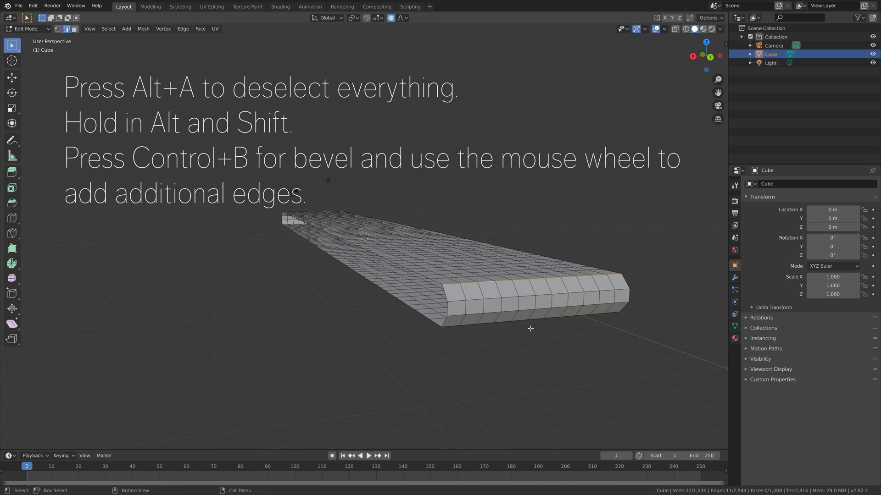
{"action": "left_click", "coordinate": [484, 323], "text": "alt+shift"}
{"action": "key", "text": "ctrl+b"}
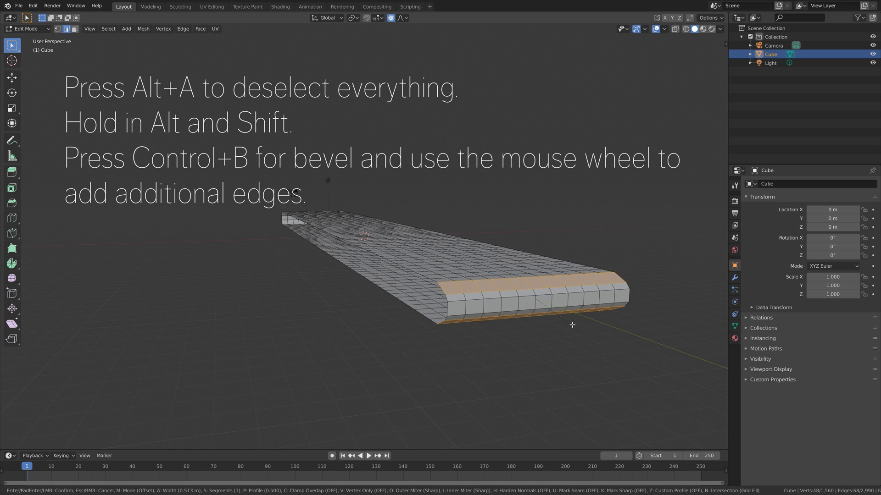
{"action": "scroll", "coordinate": [573, 328], "scroll_direction": "up", "scroll_amount": 1}
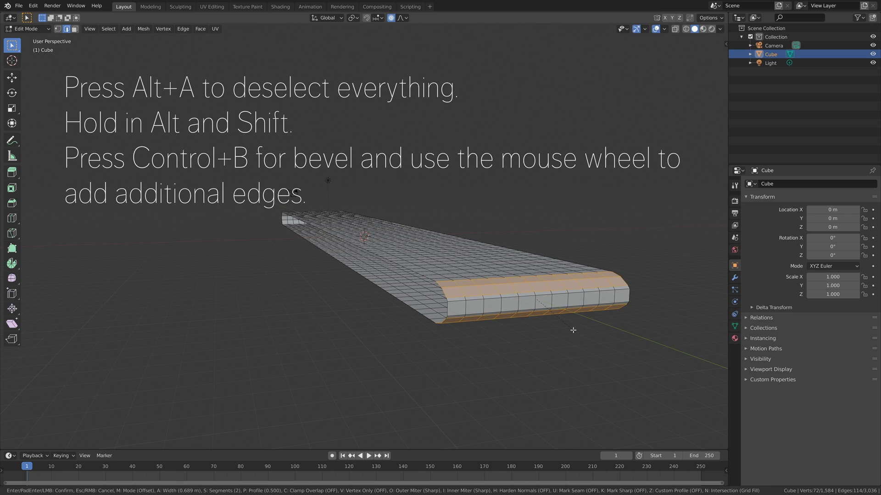
{"action": "left_click", "coordinate": [573, 330]}
- Bevel the upper and lower edge rows at the band's opposite end with 2 segments and a width of about 0.66 m
{"action": "middle_click_drag", "start_coordinate": [356, 320], "coordinate": [447, 289]}
{"action": "key", "text": "alt+a"}
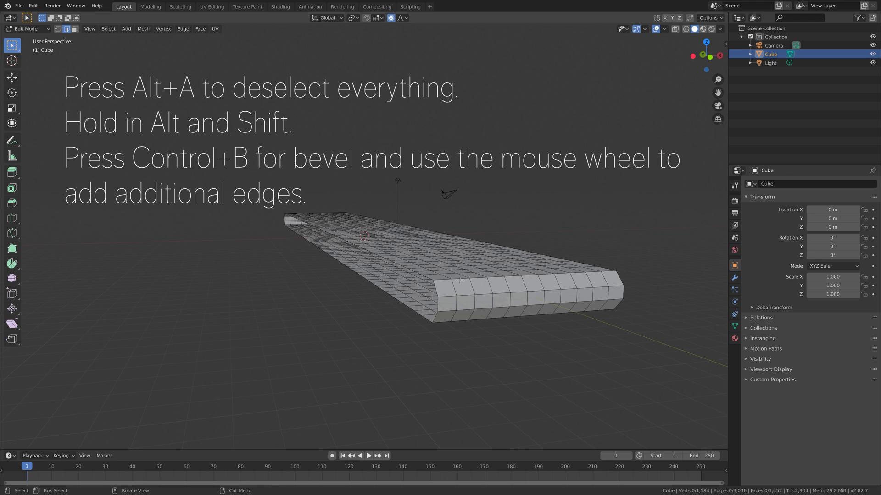
{"action": "left_click", "coordinate": [459, 280], "text": "alt+shift"}
{"action": "left_click", "coordinate": [465, 320], "text": "alt+shift"}
{"action": "key", "text": "ctrl+b"}
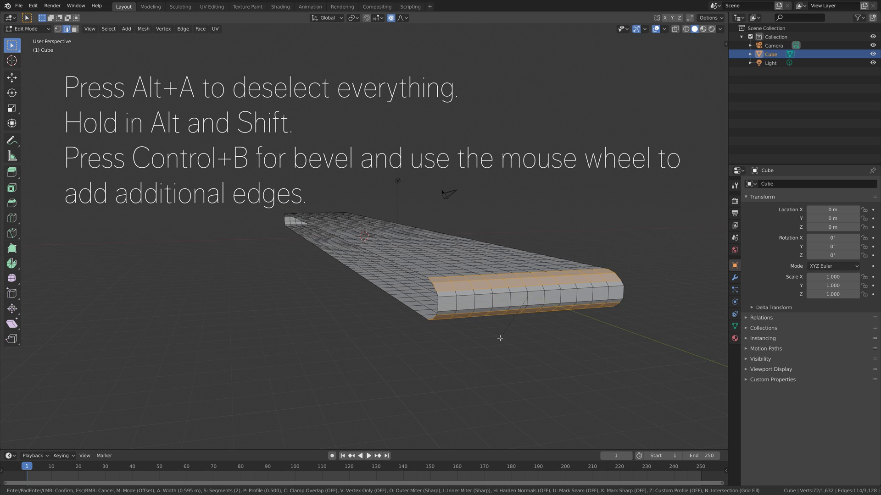
{"action": "scroll", "coordinate": [500, 338], "scroll_direction": "up", "scroll_amount": 5}
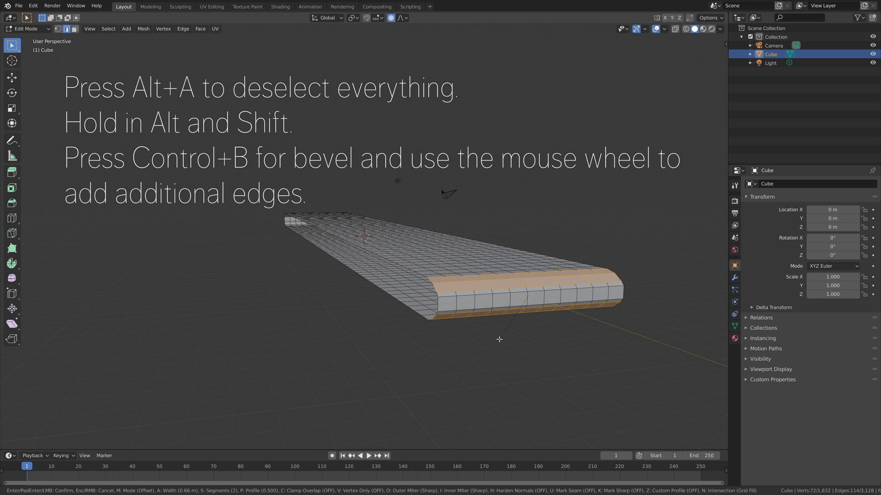
{"action": "left_click", "coordinate": [499, 338]}
- Deselect the whole mesh, return to object mode and save the file
{"action": "middle_click_drag", "start_coordinate": [499, 338], "coordinate": [477, 336]}
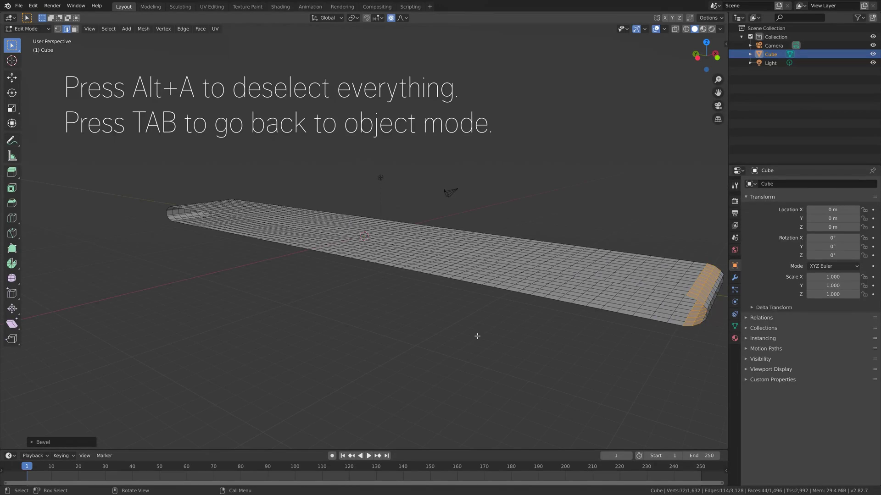
{"action": "key", "text": "alt+a"}
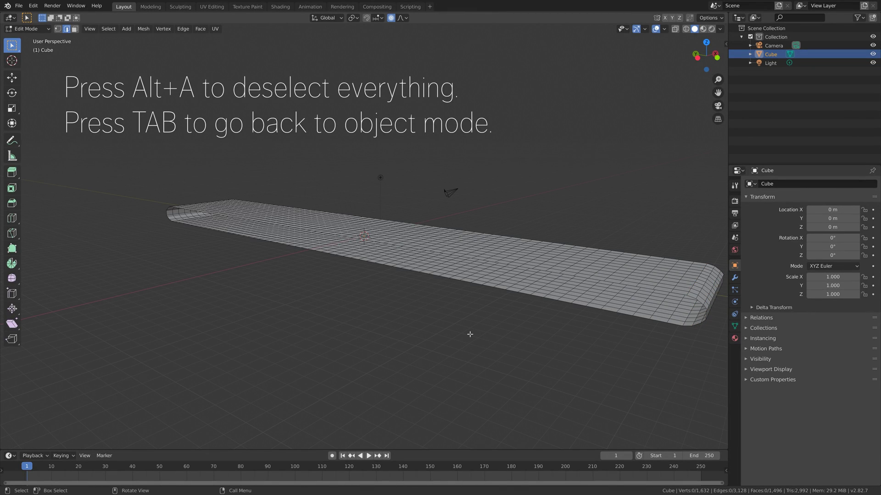
{"action": "key", "text": "Tab"}
{"action": "key", "text": "ctrl+s"}
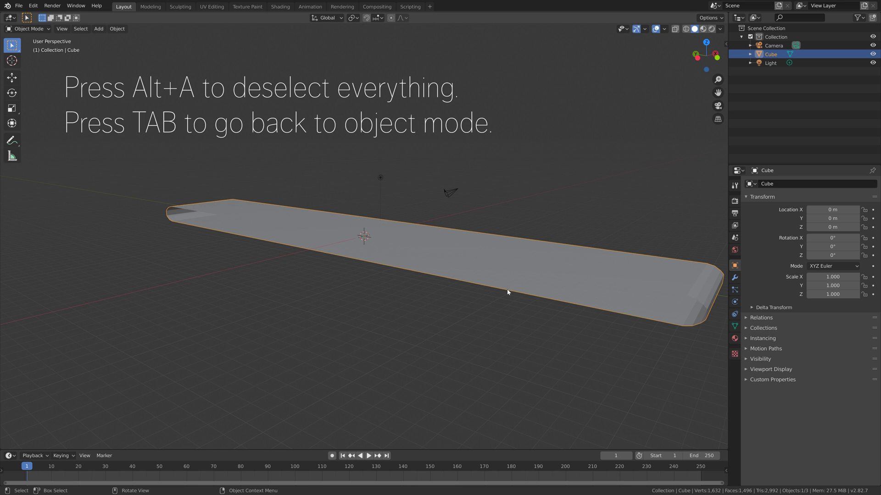
- Add a mesh cylinder at the origin and rotate it 90° about the Y axis
{"action": "key", "text": "KP_3"}
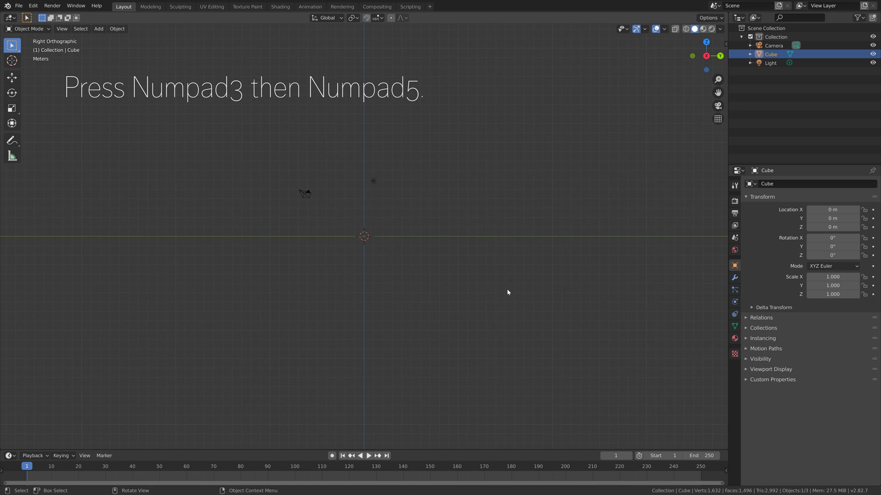
{"action": "key", "text": "KP_5"}
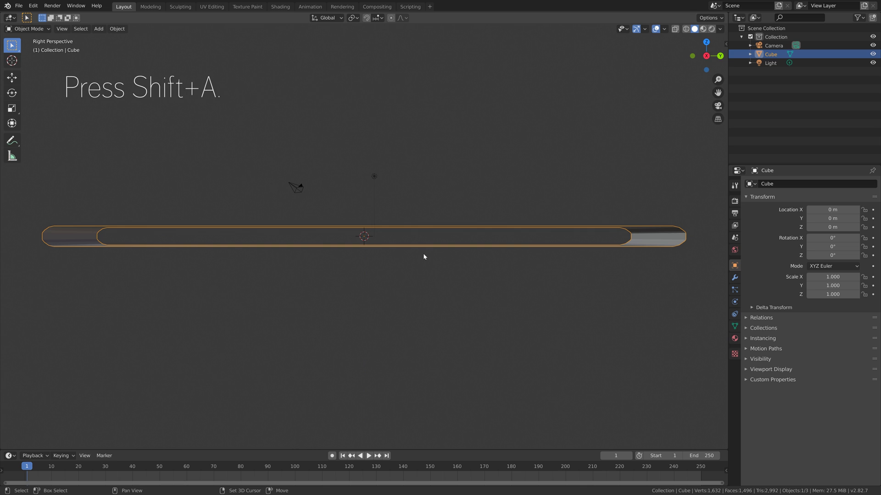
{"action": "key", "text": "shift+a"}
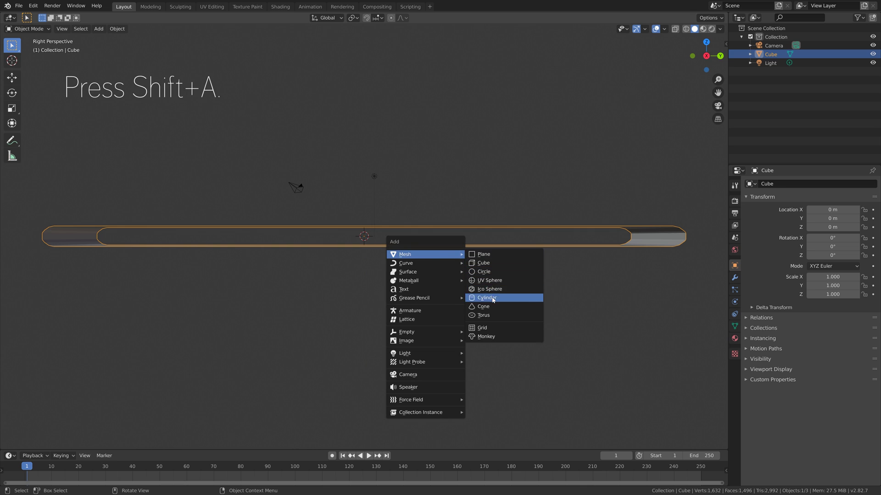
{"action": "left_click", "coordinate": [487, 298]}
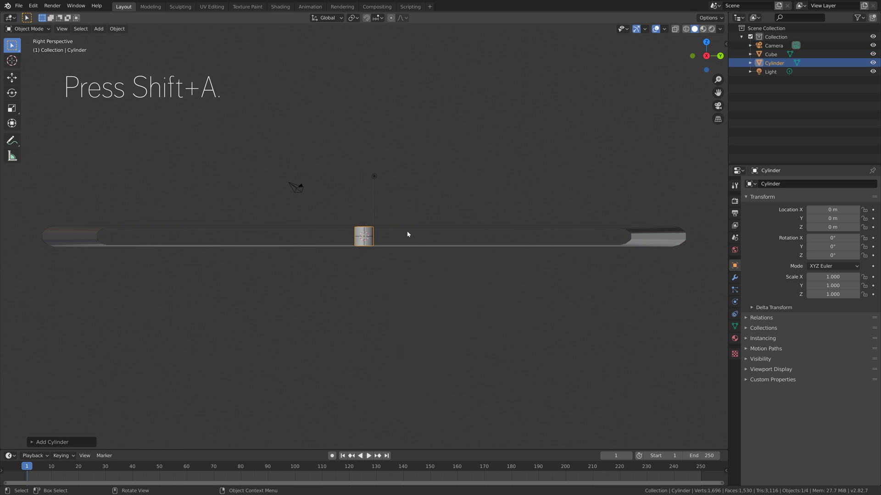
{"action": "scroll", "coordinate": [408, 234], "scroll_direction": "up", "scroll_amount": 7}
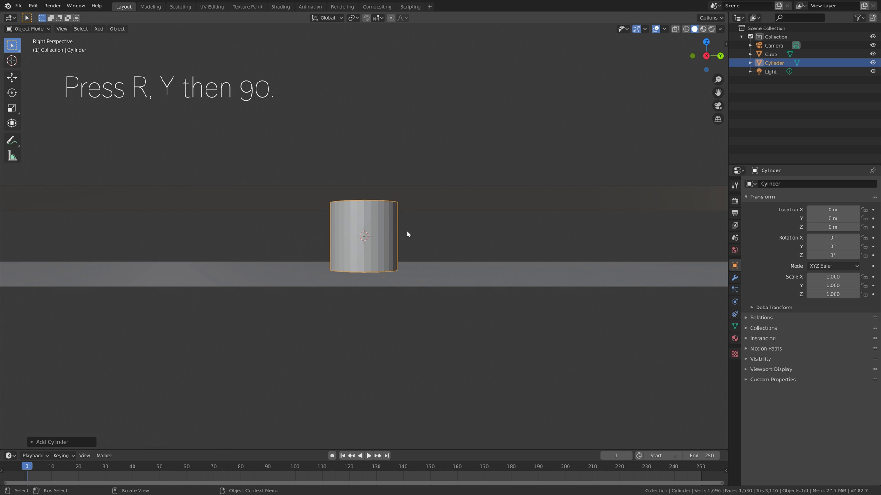
{"action": "type", "text": "ry"}
{"action": "type", "text": "90"}
{"action": "key", "text": "Return"}
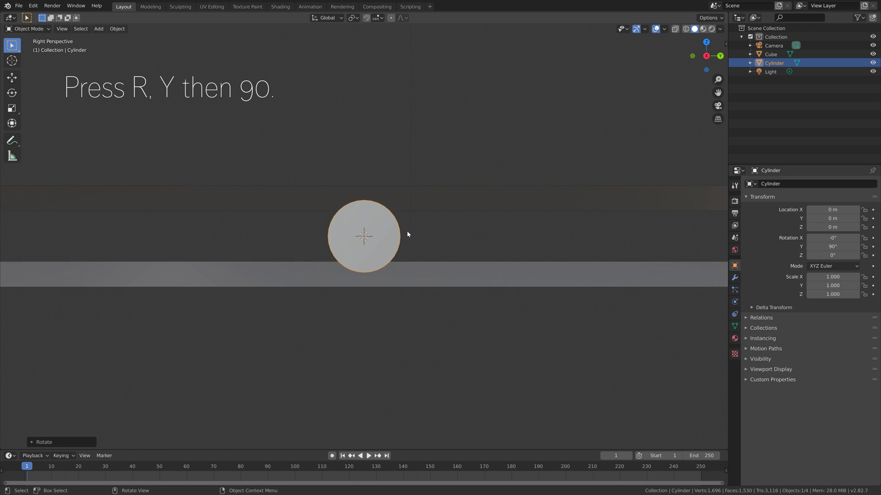
- Scale the cylinder uniformly to about 0.92 so it fits inside the band
{"action": "scroll", "coordinate": [407, 235], "scroll_direction": "down", "scroll_amount": 3}
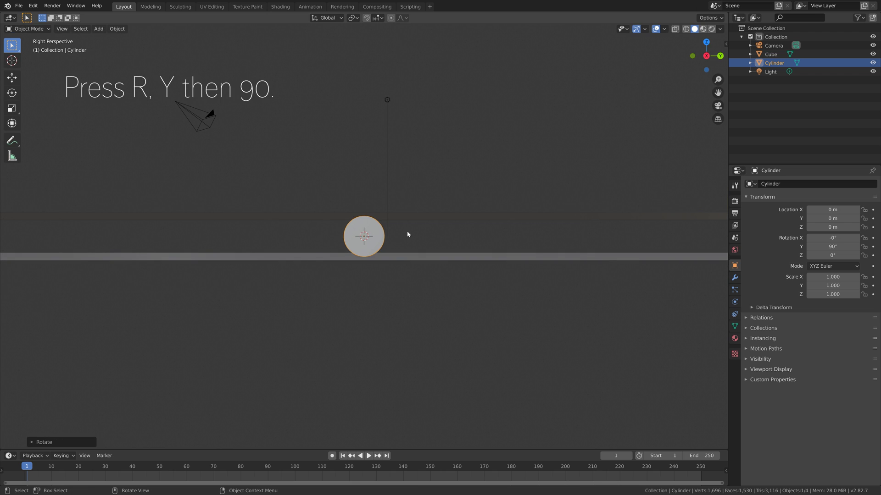
{"action": "middle_click_drag", "start_coordinate": [405, 234], "coordinate": [406, 243]}
{"action": "key", "text": "s"}
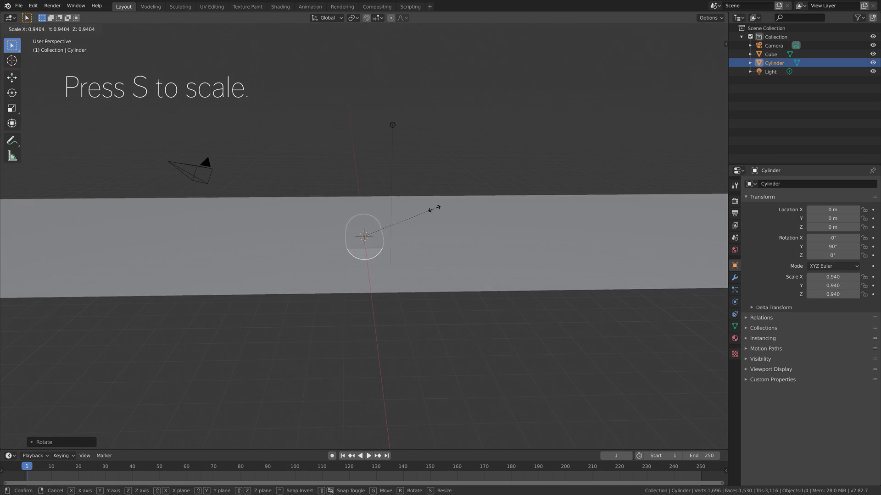
{"action": "left_click", "coordinate": [434, 213]}
- In wireframe top view, cut one edge loop around the middle of the cylinder in edit mode
{"action": "scroll", "coordinate": [439, 229], "scroll_direction": "down", "scroll_amount": 3}
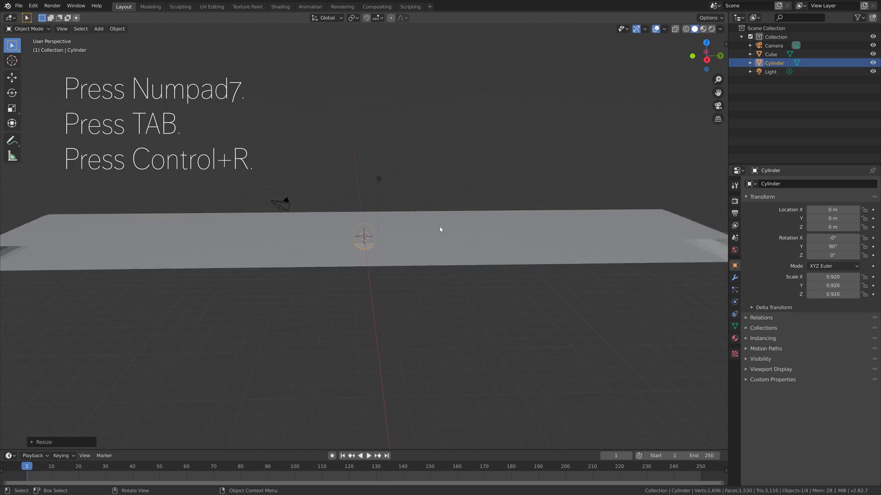
{"action": "key", "text": "KP_7"}
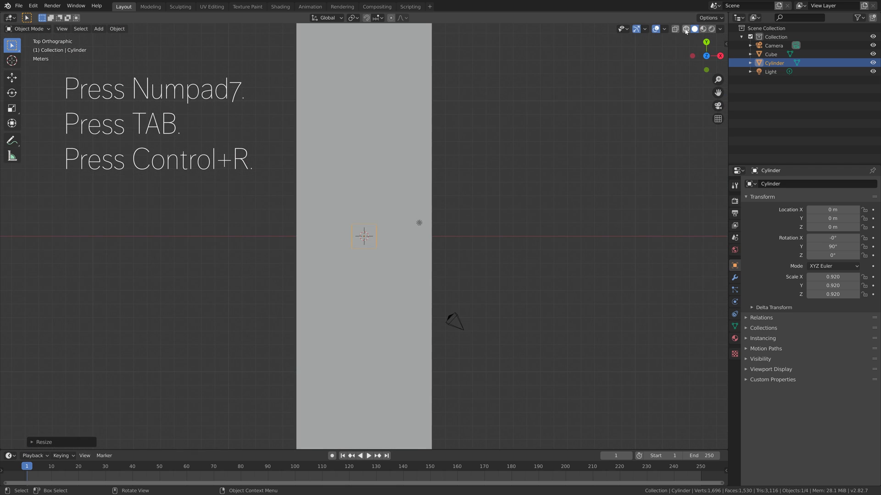
{"action": "left_click", "coordinate": [685, 29]}
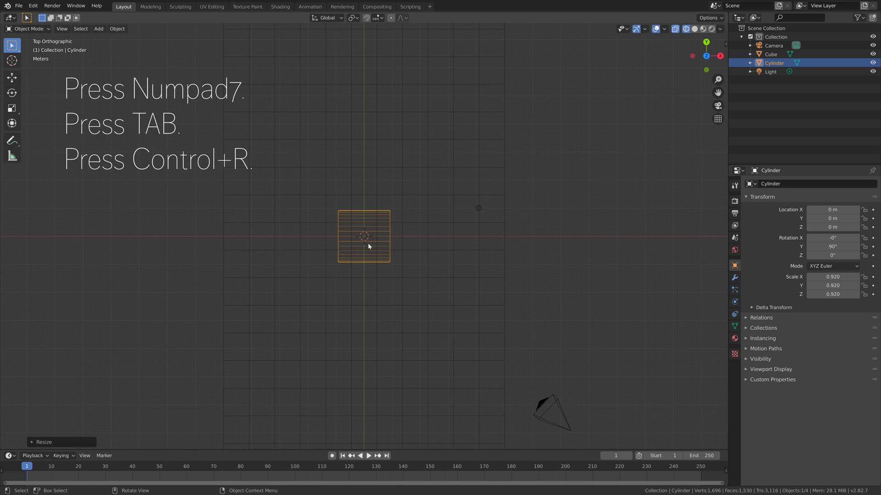
{"action": "key", "text": "Tab"}
{"action": "key", "text": "ctrl+r"}
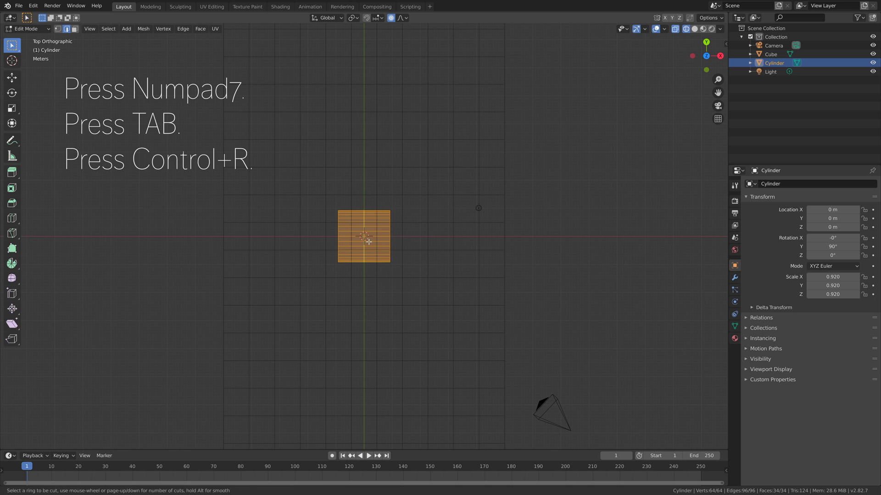
{"action": "left_click", "coordinate": [369, 243]}
{"action": "left_click", "coordinate": [364, 242]}
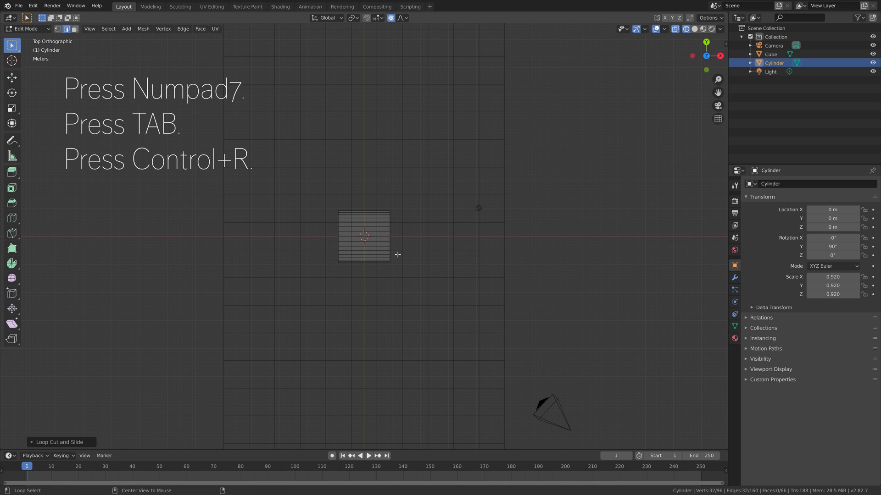
- Delete the end vertices on the +X side to remove that half of the cylinder, then return to object mode
{"action": "key", "text": "alt+a"}
{"action": "key", "text": "b"}
{"action": "left_click_drag", "start_coordinate": [388, 281], "coordinate": [410, 203]}
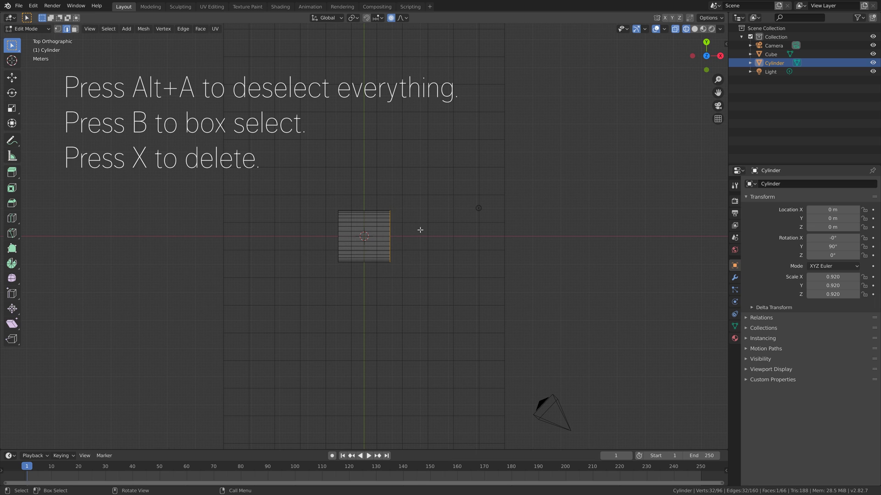
{"action": "key", "text": "x"}
{"action": "left_click", "coordinate": [429, 200]}
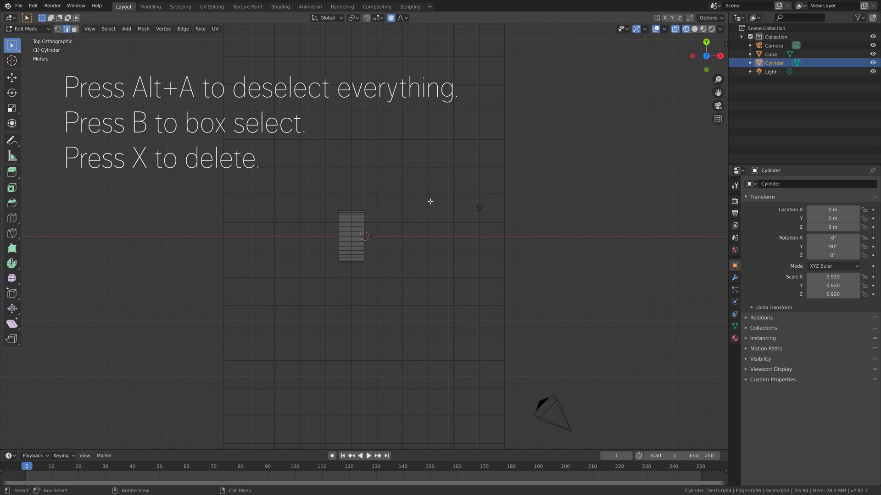
{"action": "key", "text": "Tab"}
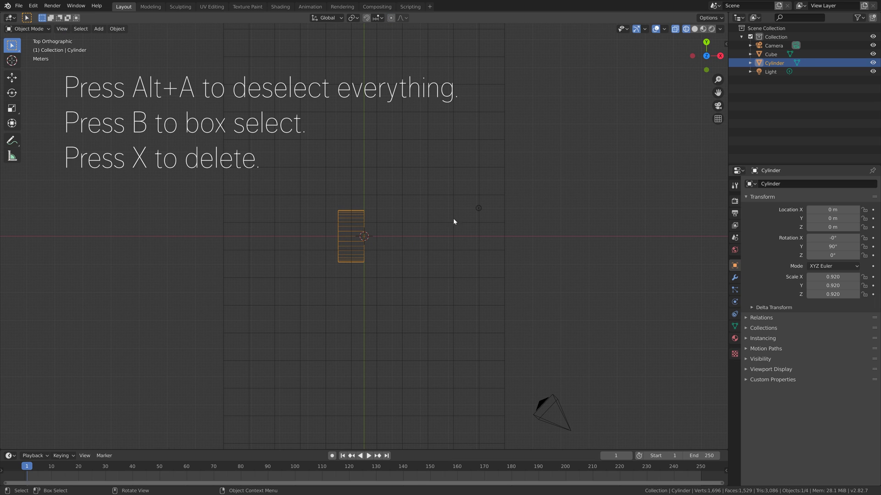
- Add a Mirror modifier on the X axis to the half cylinder with Cube as the mirror object
{"action": "left_click", "coordinate": [735, 278]}
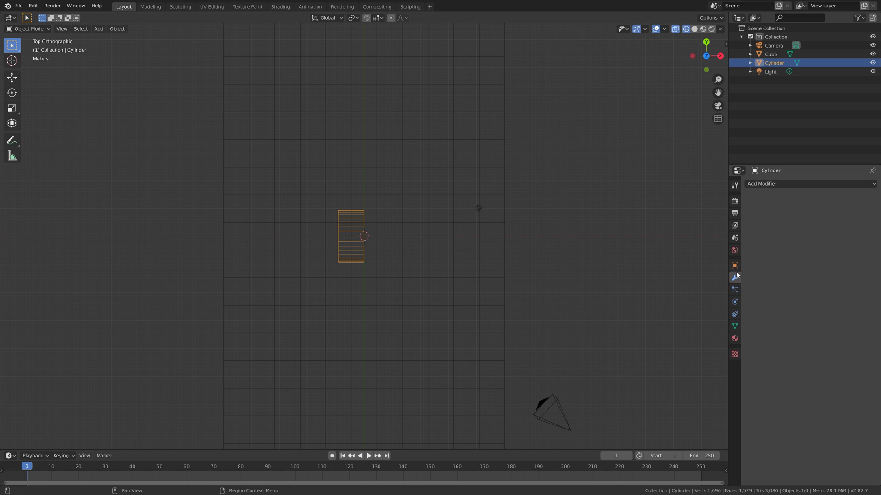
{"action": "left_click", "coordinate": [766, 184]}
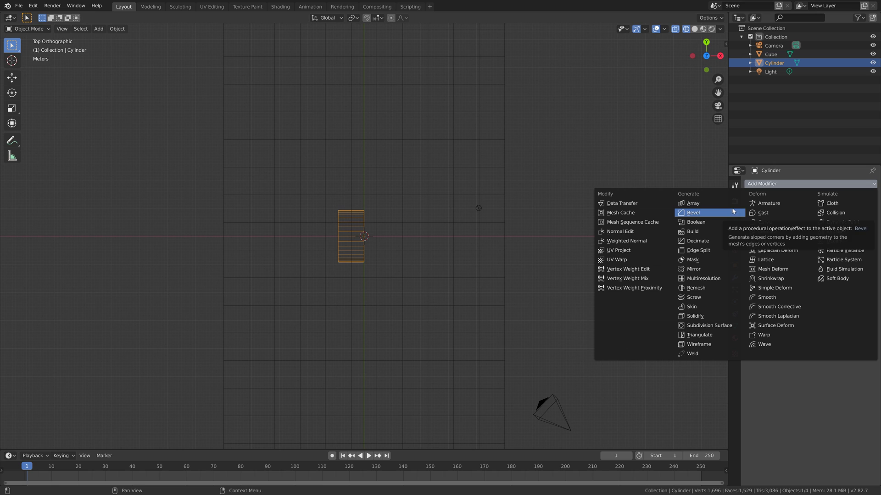
{"action": "left_click", "coordinate": [716, 269]}
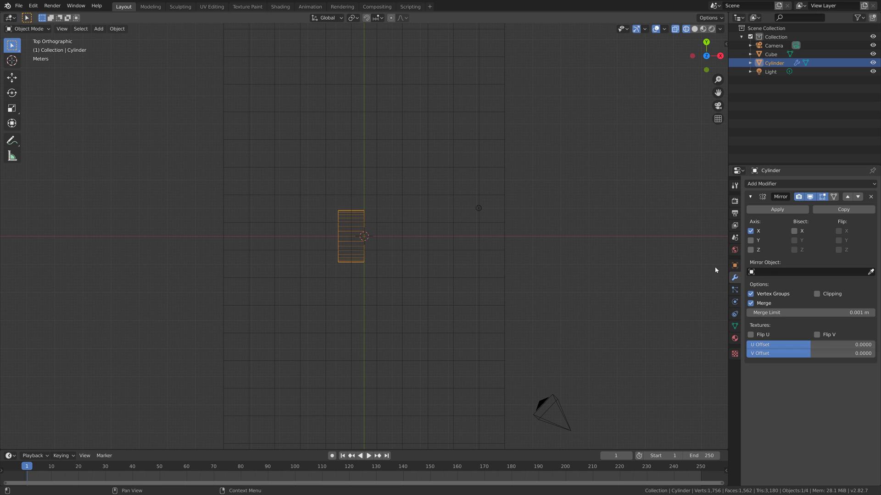
{"action": "left_click", "coordinate": [805, 273]}
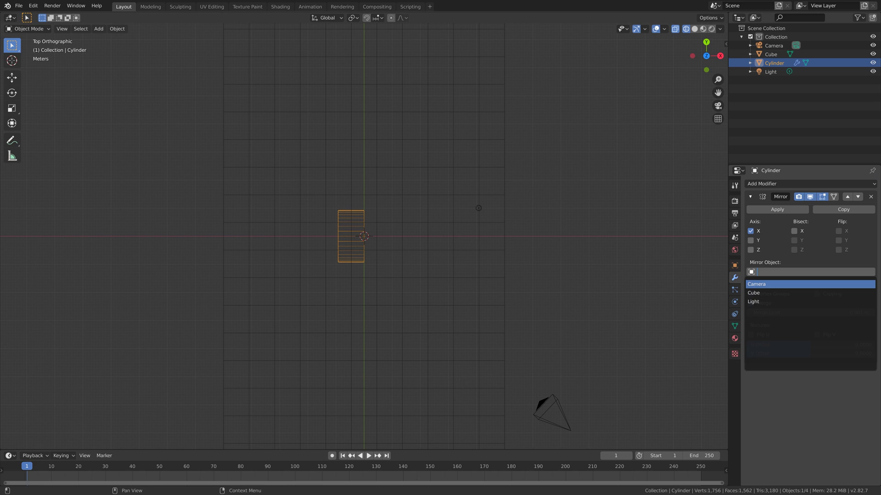
{"action": "left_click", "coordinate": [757, 293]}
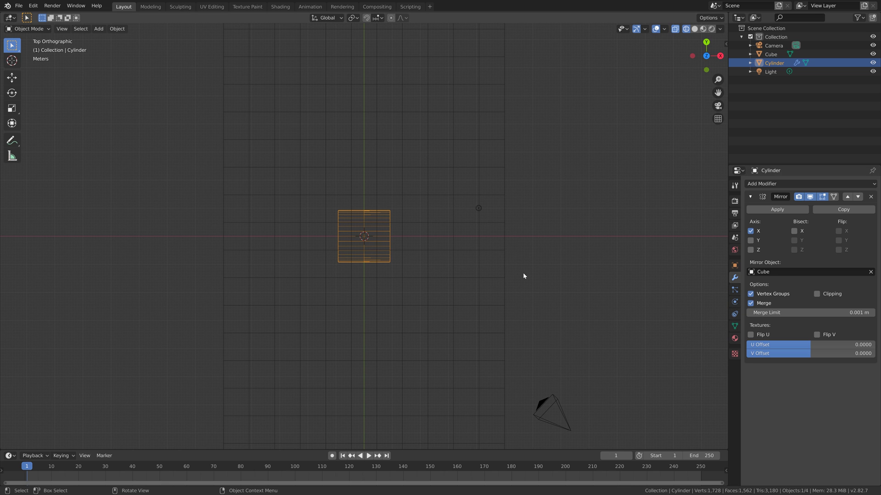
- Move the cylinder's outer end face about -4.9 m along X with proportional editing off, then return to object mode
{"action": "middle_click_drag", "start_coordinate": [495, 269], "coordinate": [538, 230]}
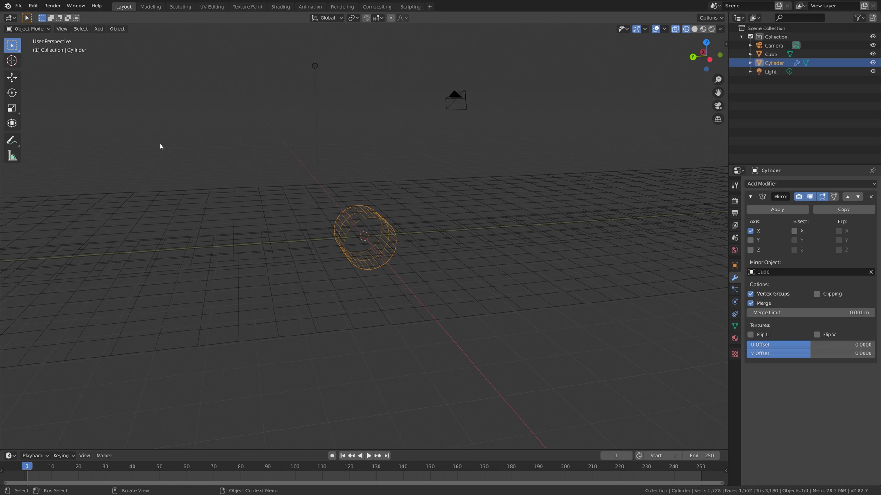
{"action": "key", "text": "Tab"}
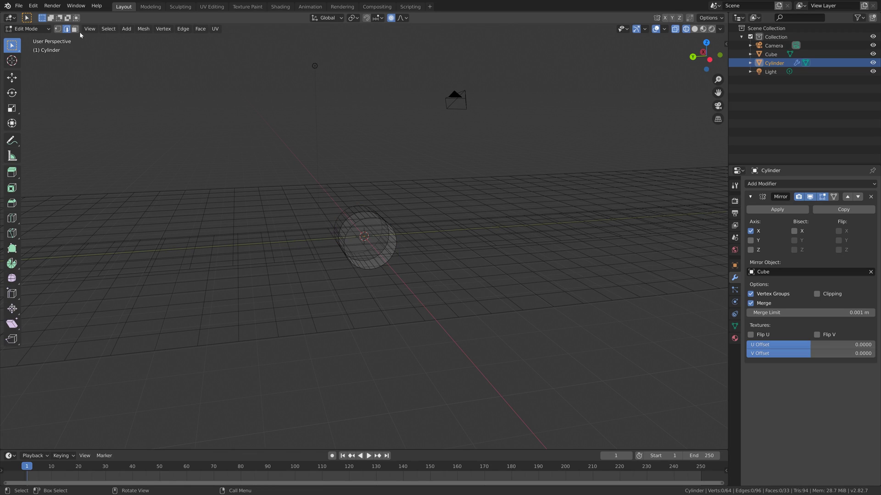
{"action": "left_click", "coordinate": [372, 240]}
{"action": "scroll", "coordinate": [433, 255], "scroll_direction": "down", "scroll_amount": 2}
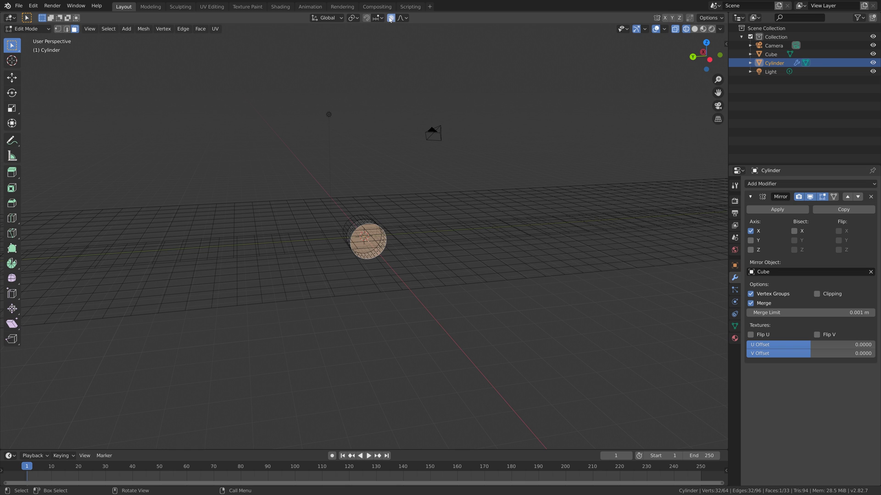
{"action": "key", "text": "g"}
{"action": "key", "text": "x"}
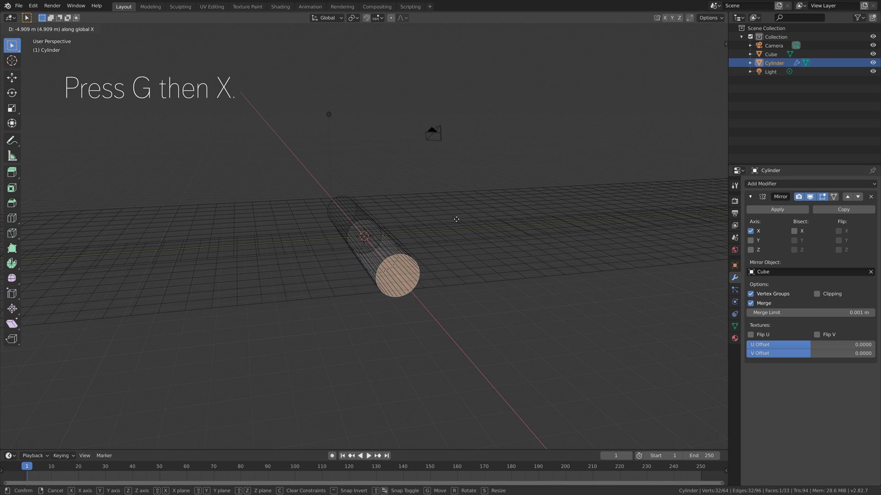
{"action": "left_click", "coordinate": [457, 222]}
{"action": "scroll", "coordinate": [461, 232], "scroll_direction": "up", "scroll_amount": 1}
{"action": "middle_click_drag", "start_coordinate": [462, 232], "coordinate": [476, 245]}
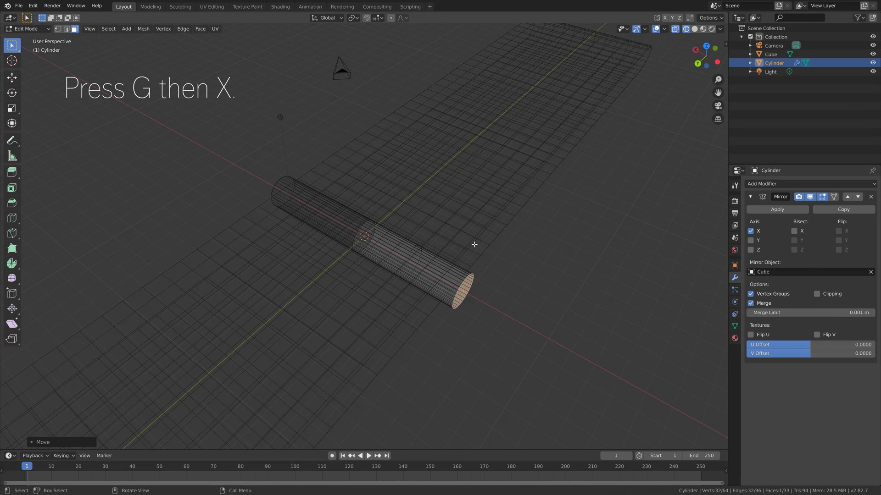
{"action": "key", "text": "Tab"}
- In top view, move the cylinder about -29.8 m along Y to the band's end and enable Clipping on its Mirror modifier
{"action": "key", "text": "KP_7"}
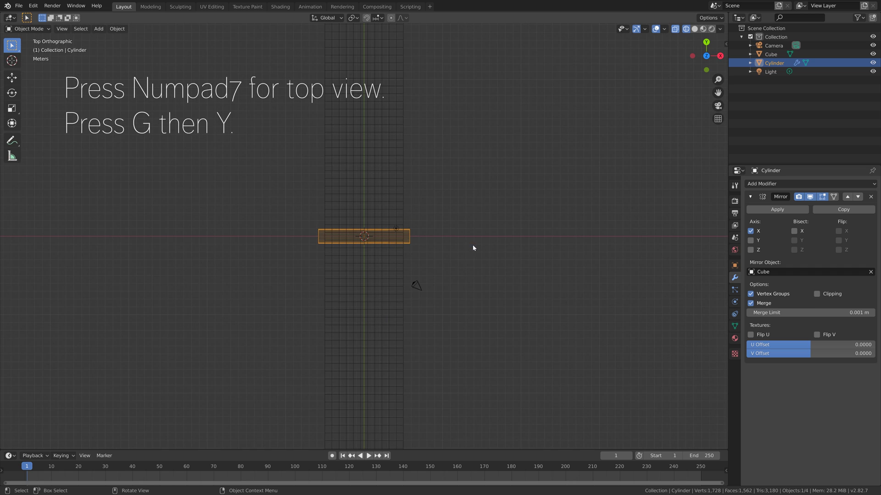
{"action": "scroll", "coordinate": [472, 273], "scroll_direction": "down", "scroll_amount": 6, "text": "shift"}
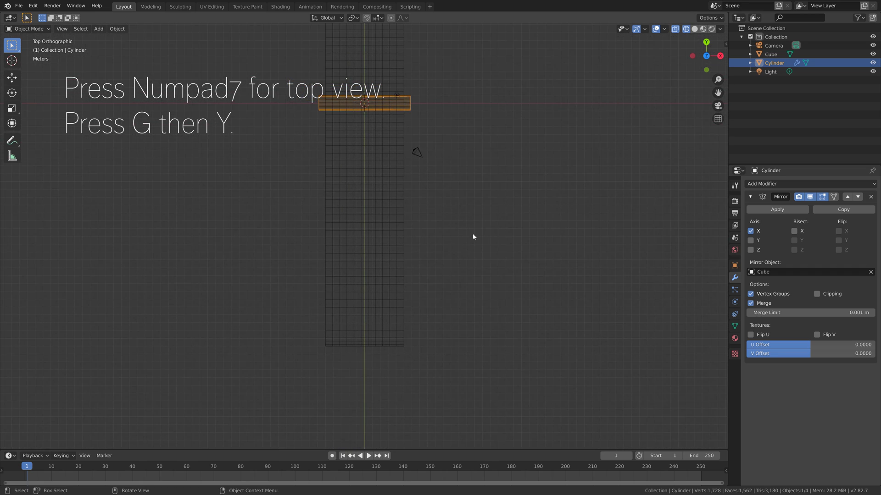
{"action": "key", "text": "g"}
{"action": "key", "text": "y"}
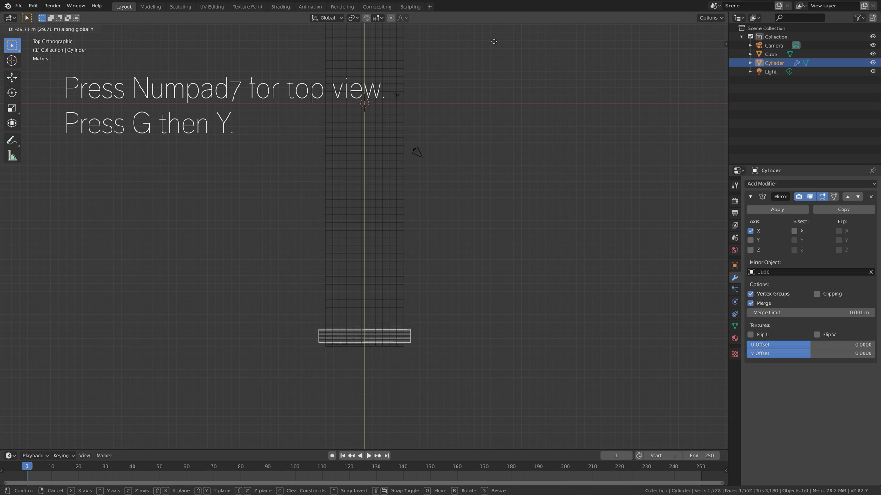
{"action": "left_click", "coordinate": [490, 41]}
{"action": "left_click", "coordinate": [818, 294]}
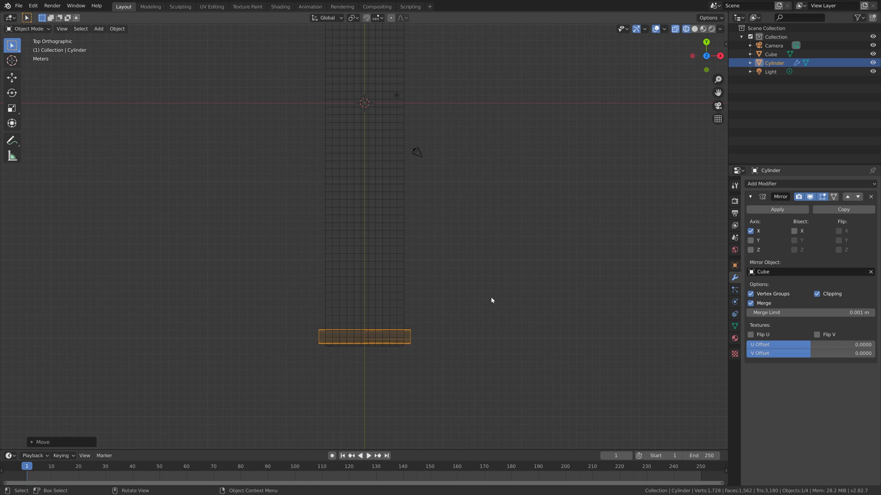
- Scale the cylinder along X only to about 0.95
{"action": "key", "text": "s"}
{"action": "key", "text": "x"}
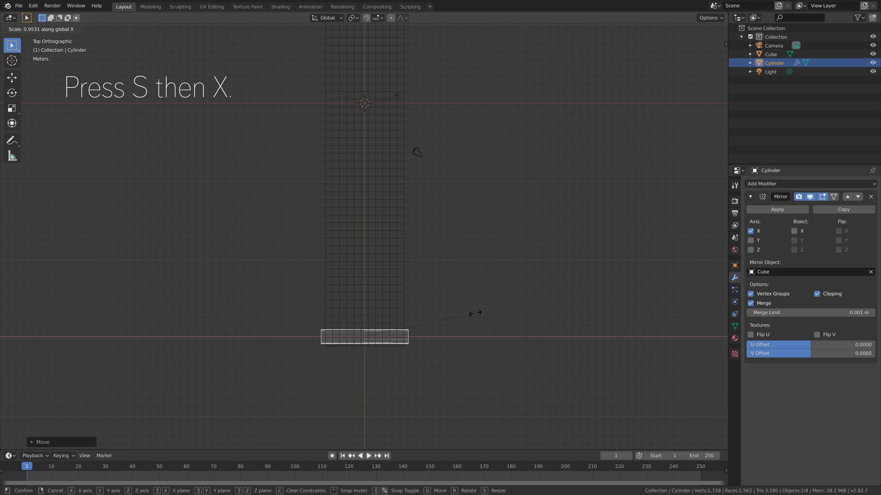
{"action": "left_click", "coordinate": [477, 313]}
- Enter edit mode on the cylinder, show the transform values sidebar, and switch the viewport to solid shading
{"action": "middle_click_drag", "start_coordinate": [450, 317], "coordinate": [419, 207]}
{"action": "scroll", "coordinate": [426, 207], "scroll_direction": "up", "scroll_amount": 3}
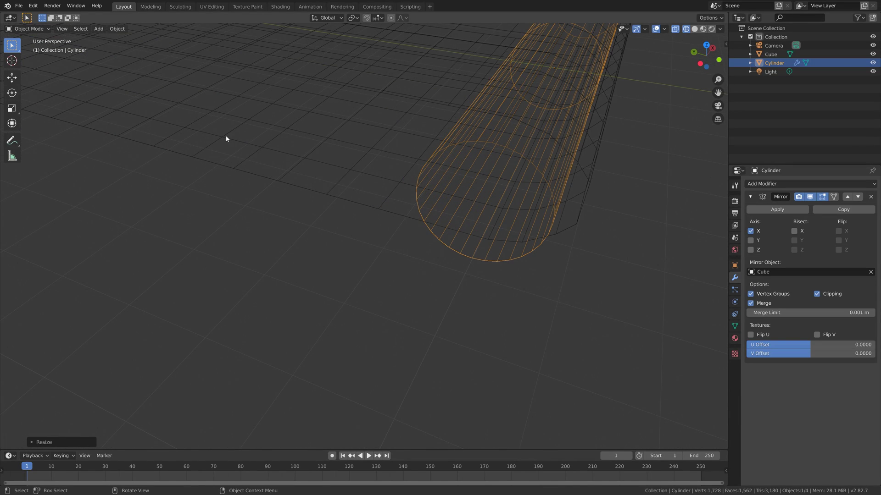
{"action": "key", "text": "Tab"}
{"action": "scroll", "coordinate": [559, 128], "scroll_direction": "down", "scroll_amount": 3}
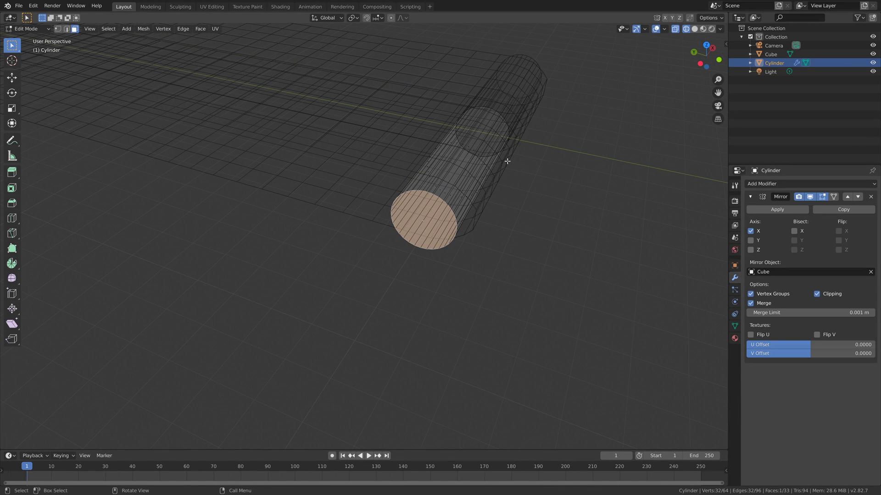
{"action": "middle_click_drag", "start_coordinate": [617, 192], "coordinate": [556, 194]}
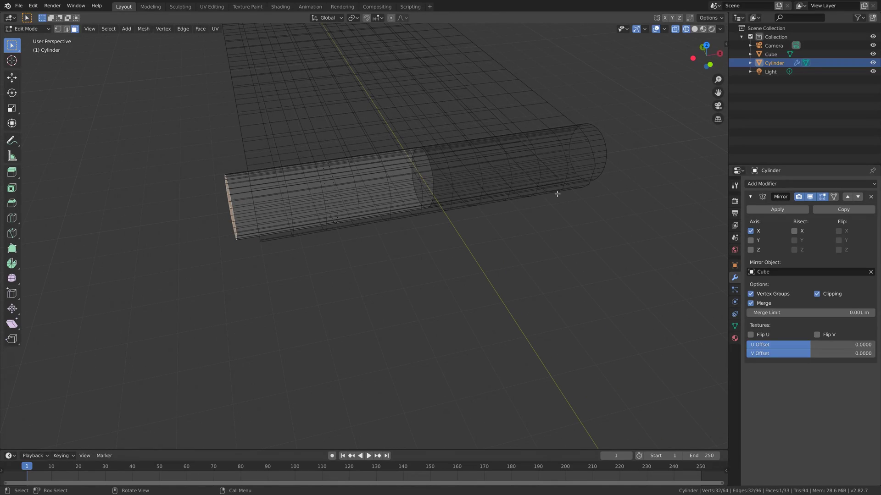
{"action": "key", "text": "n"}
{"action": "left_click_drag", "start_coordinate": [660, 131], "coordinate": [702, 131]}
{"action": "middle_click_drag", "start_coordinate": [275, 194], "coordinate": [340, 191]}
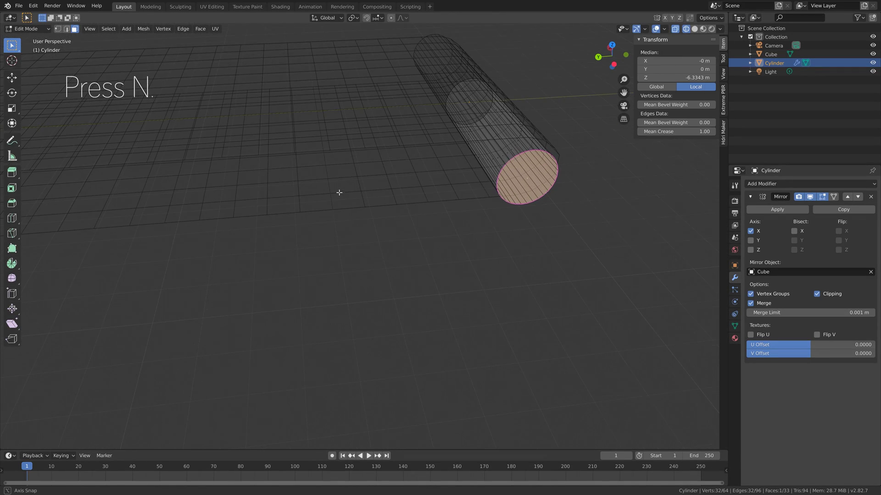
{"action": "left_click", "coordinate": [695, 30]}
- Extrude the cylinder's end face in place and scale it up by about 2.2 to form a wider flange
{"action": "middle_click_drag", "start_coordinate": [590, 177], "coordinate": [597, 174]}
{"action": "key", "text": "e"}
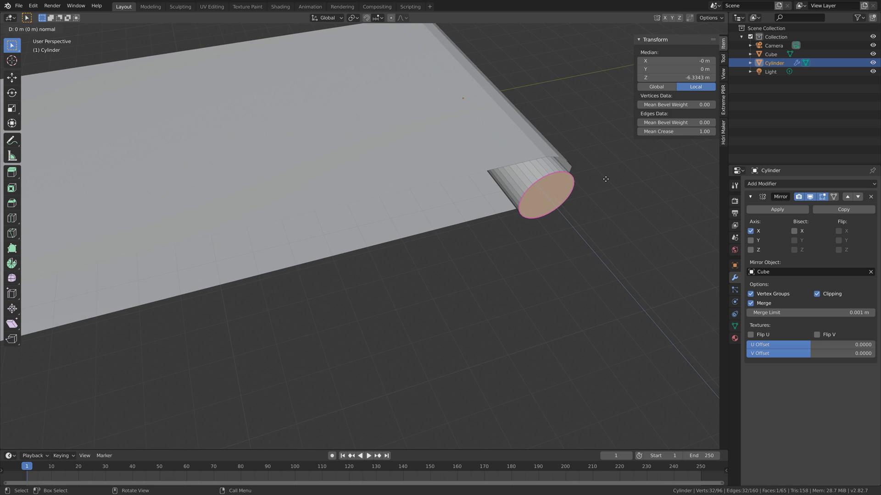
{"action": "left_click", "coordinate": [606, 180]}
{"action": "key", "text": "s"}
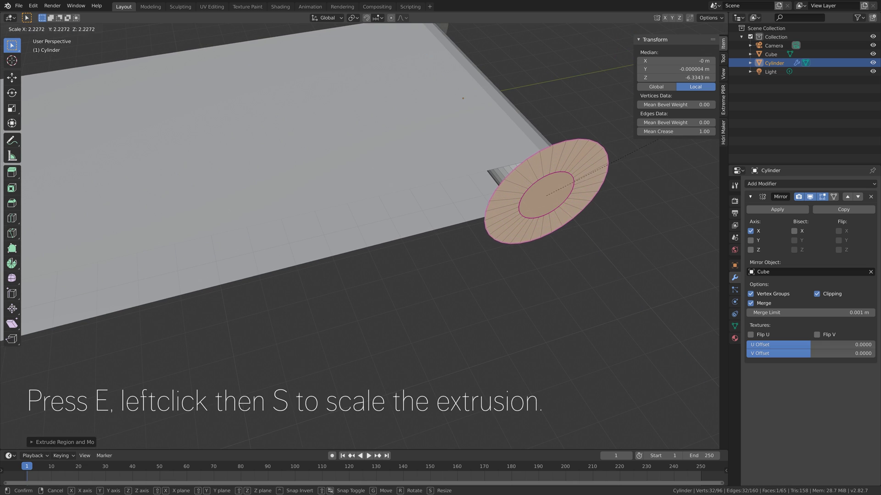
{"action": "left_click", "coordinate": [600, 200]}
- Extrude the enlarged end face outward about 1.5 m to give the wheel its thickness
{"action": "middle_click_drag", "start_coordinate": [600, 201], "coordinate": [508, 158]}
{"action": "key", "text": "e"}
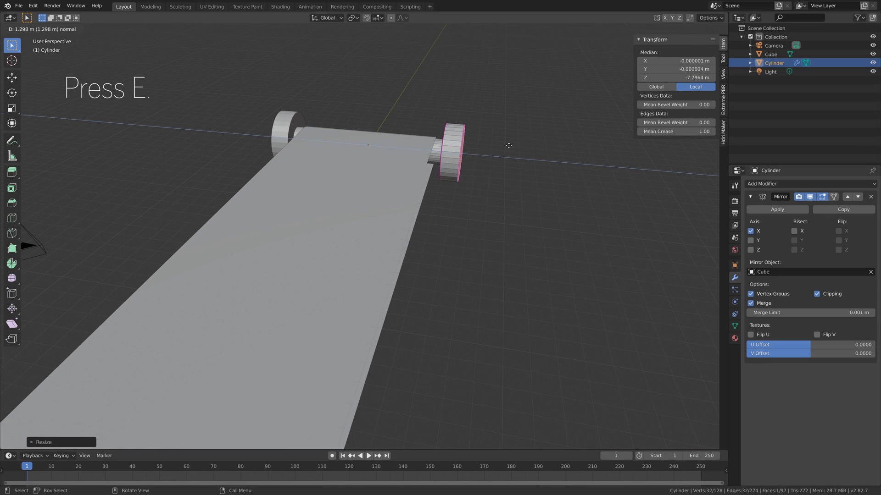
{"action": "left_click", "coordinate": [511, 145]}
{"action": "middle_click_drag", "start_coordinate": [511, 146], "coordinate": [476, 146]}
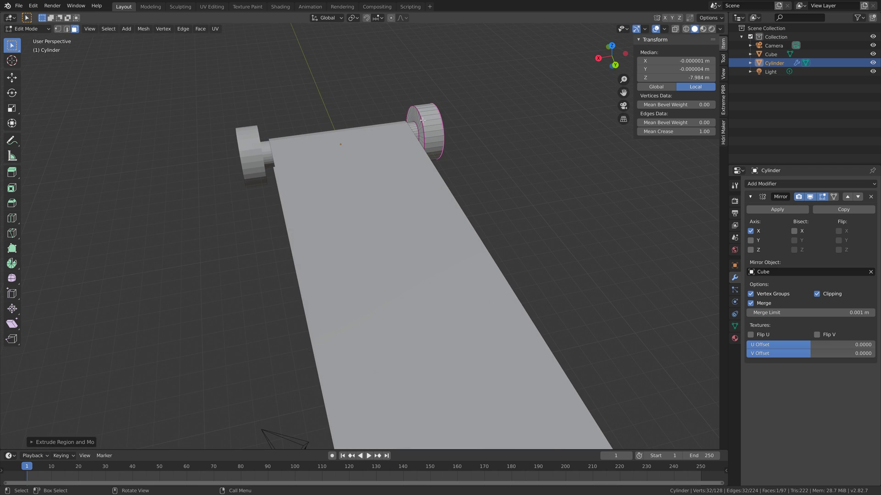
- In edge select mode, select the wheel's inner and outer rim loops and scale them down to about 0.78, excluding X
{"action": "left_click", "coordinate": [67, 29]}
{"action": "left_click", "coordinate": [417, 123], "text": "alt+shift"}
{"action": "middle_click_drag", "start_coordinate": [417, 124], "coordinate": [490, 130]}
{"action": "key", "text": "s"}
{"action": "key", "text": "shift+x"}
{"action": "left_click", "coordinate": [490, 119]}
{"action": "middle_click_drag", "start_coordinate": [490, 119], "coordinate": [508, 124]}
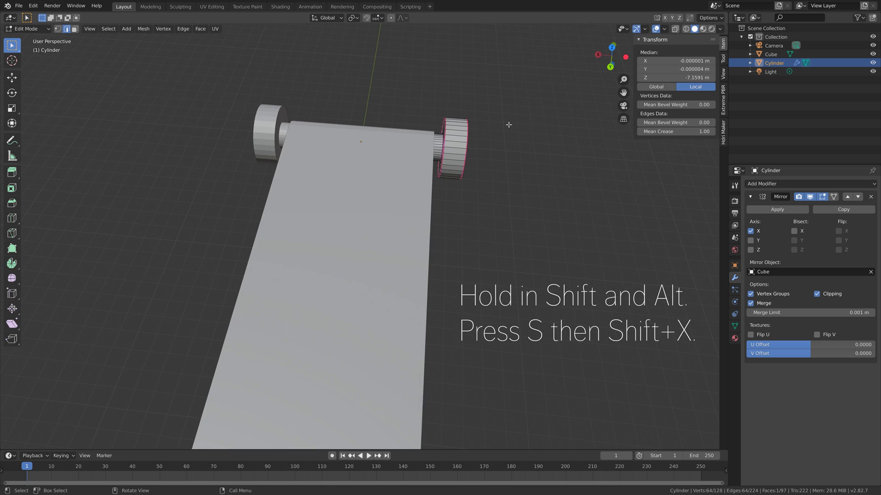
{"action": "key", "text": "s"}
{"action": "key", "text": "shift+x"}
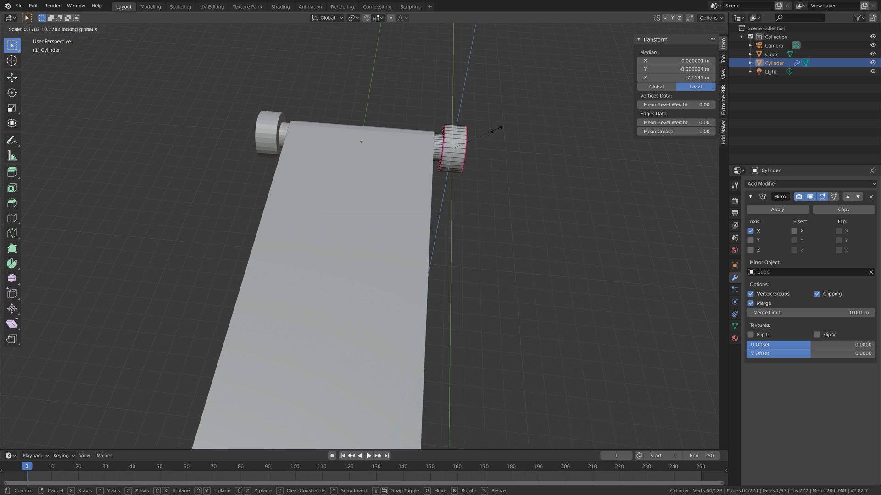
{"action": "left_click", "coordinate": [498, 130]}
- Return to object mode and apply the cylinder's scale
{"action": "middle_click_drag", "start_coordinate": [499, 133], "coordinate": [406, 269]}
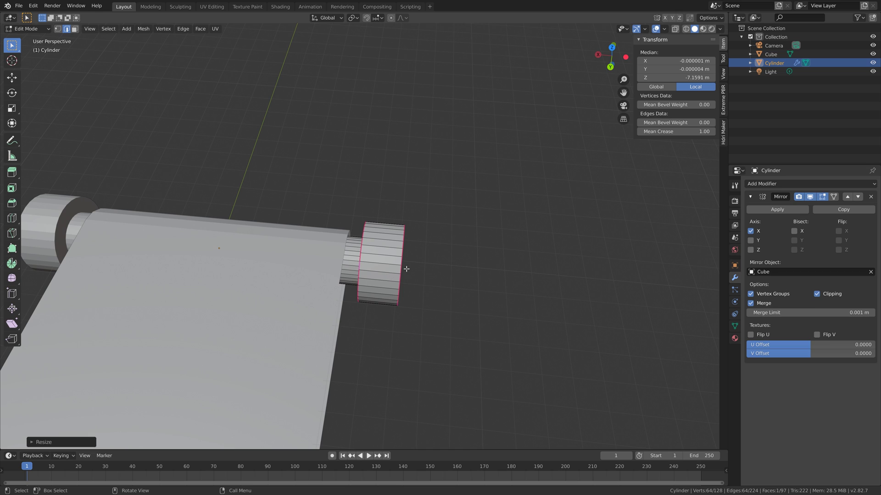
{"action": "key", "text": "Tab"}
{"action": "key", "text": "ctrl+a"}
{"action": "left_click", "coordinate": [406, 265]}
- Bevel the wheel's two rim edge loops with 19 segments and a width of about 0.1 m
{"action": "key", "text": "Tab"}
{"action": "key", "text": "ctrl+b"}
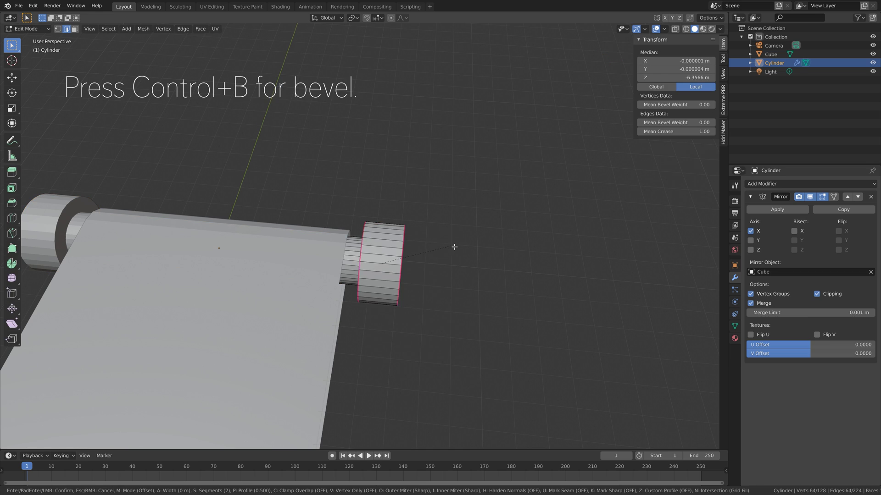
{"action": "scroll", "coordinate": [470, 268], "scroll_direction": "up", "scroll_amount": 17}
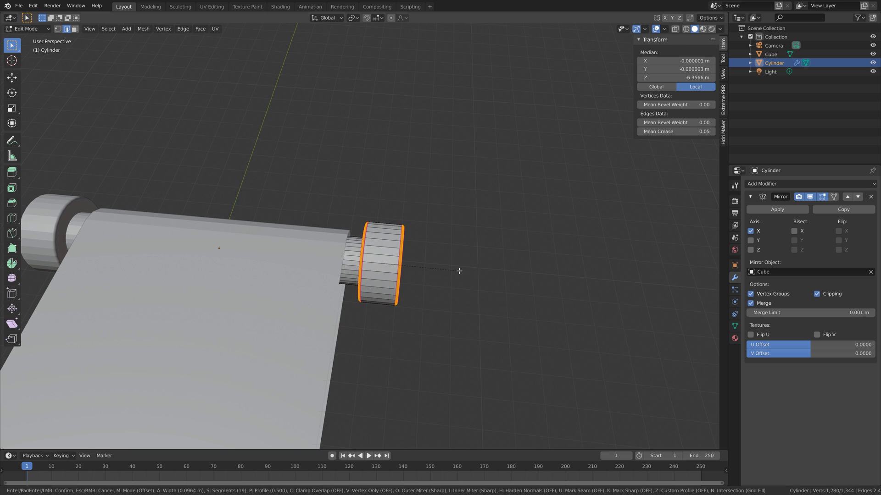
{"action": "left_click", "coordinate": [481, 280]}
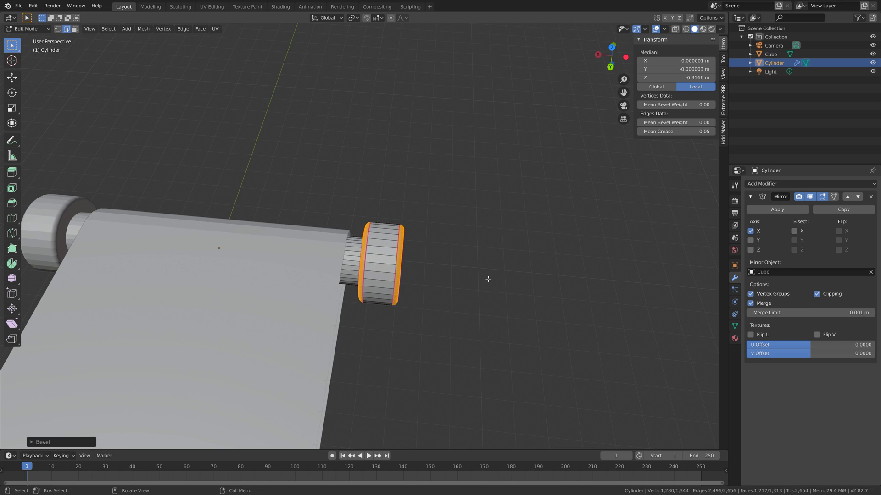
- Add a Subdivision Surface modifier to the cylinder in object mode, with render and viewport levels set to 3
{"action": "key", "text": "Tab"}
{"action": "left_click", "coordinate": [780, 183]}
{"action": "left_click", "coordinate": [706, 326]}
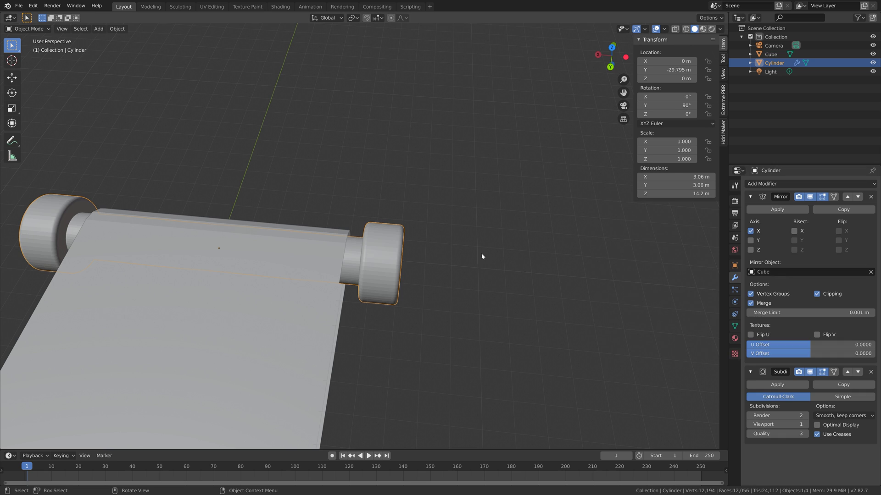
{"action": "scroll", "coordinate": [458, 249], "scroll_direction": "down", "scroll_amount": 8}
{"action": "middle_click_drag", "start_coordinate": [457, 249], "coordinate": [489, 241]}
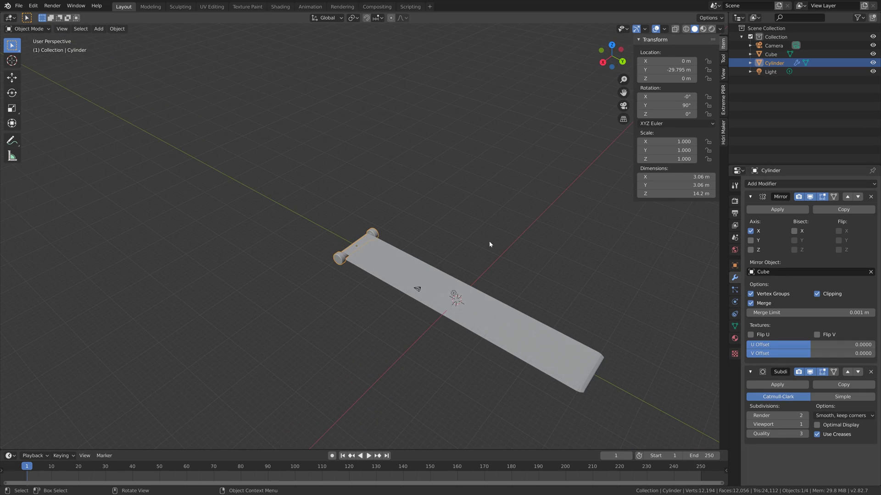
{"action": "scroll", "coordinate": [413, 235], "scroll_direction": "up", "scroll_amount": 10}
{"action": "middle_click_drag", "start_coordinate": [428, 244], "coordinate": [395, 233]}
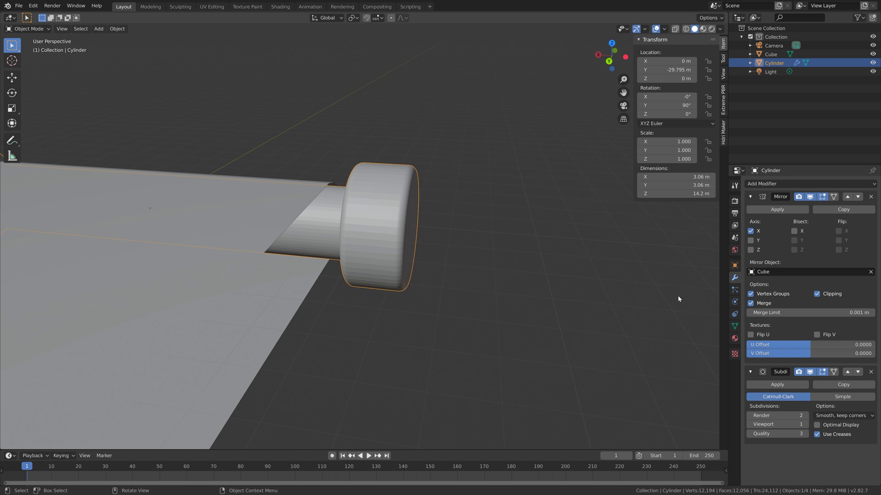
{"action": "left_click", "coordinate": [804, 415]}
{"action": "left_click", "coordinate": [808, 425]}
{"action": "left_click", "coordinate": [808, 425]}
- In edit mode, scale up the bevelled rims, excluding X, to a wheel diameter of about 5.16 m, then return to object mode
{"action": "key", "text": "Tab"}
{"action": "middle_click_drag", "start_coordinate": [431, 250], "coordinate": [451, 245]}
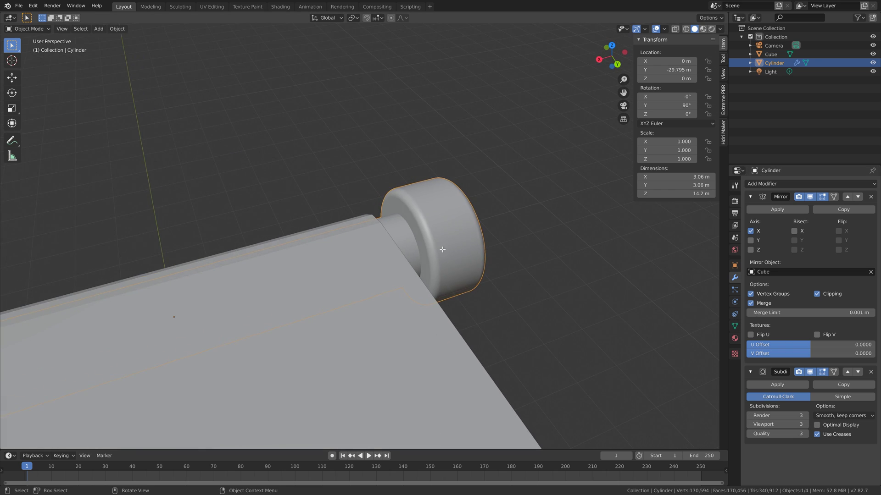
{"action": "left_click", "coordinate": [451, 246], "text": "alt"}
{"action": "key", "text": "s"}
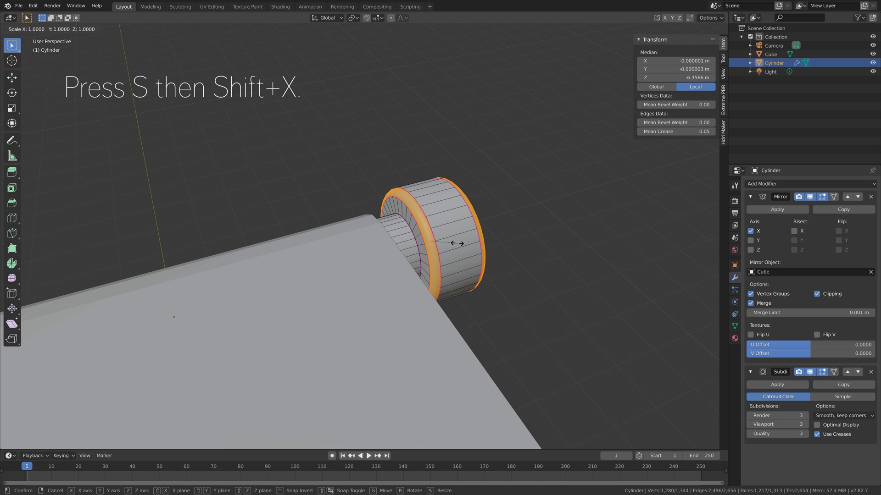
{"action": "key", "text": "shift+x"}
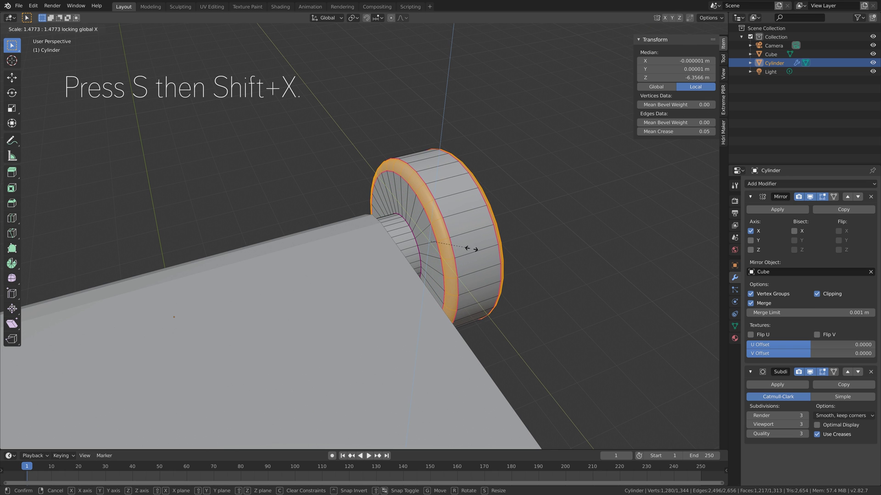
{"action": "left_click", "coordinate": [477, 252]}
{"action": "scroll", "coordinate": [456, 252], "scroll_direction": "down", "scroll_amount": 6}
{"action": "middle_click_drag", "start_coordinate": [436, 252], "coordinate": [454, 236]}
{"action": "scroll", "coordinate": [436, 238], "scroll_direction": "down", "scroll_amount": 5}
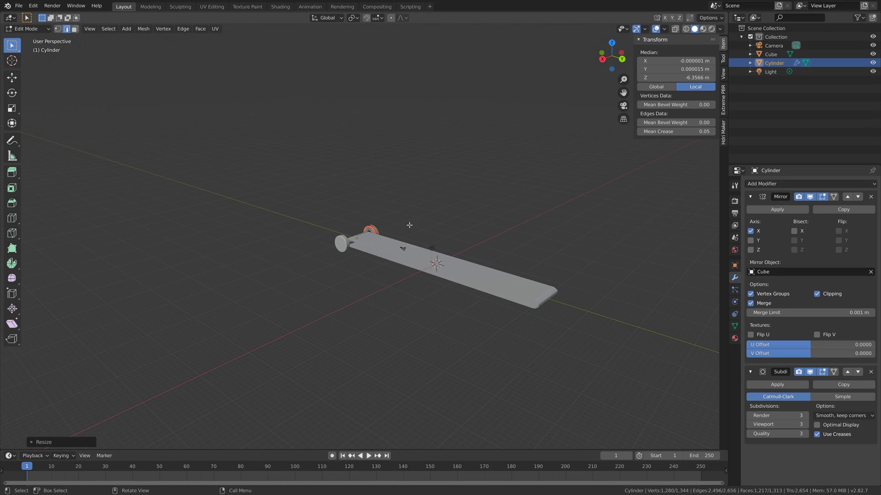
{"action": "scroll", "coordinate": [384, 220], "scroll_direction": "up", "scroll_amount": 4}
{"action": "key", "text": "Tab"}
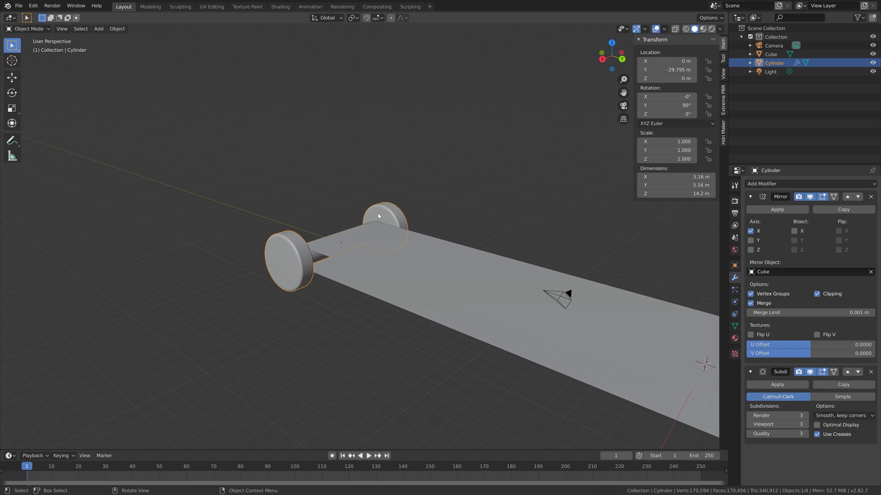
- Enable Collision physics on the cylinder with outer and inner thickness both set to 0.02
{"action": "left_click", "coordinate": [734, 302]}
{"action": "left_click", "coordinate": [782, 205]}
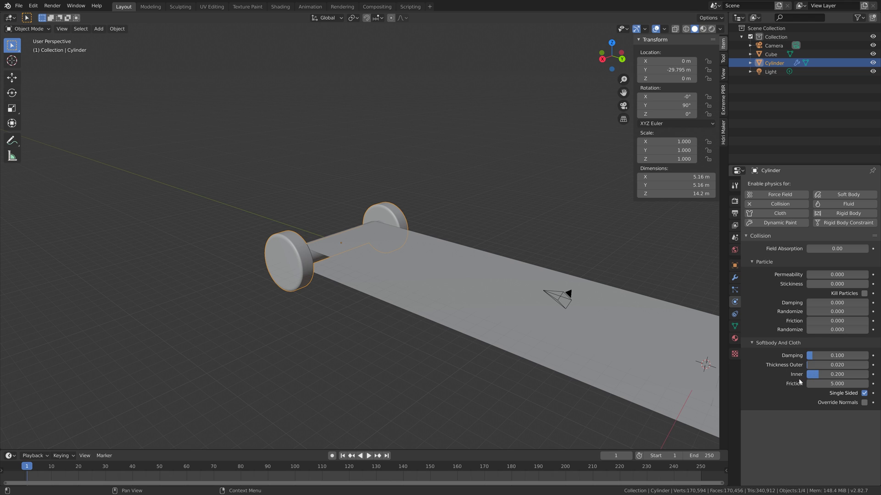
{"action": "left_click_drag", "start_coordinate": [826, 365], "coordinate": [826, 375]}
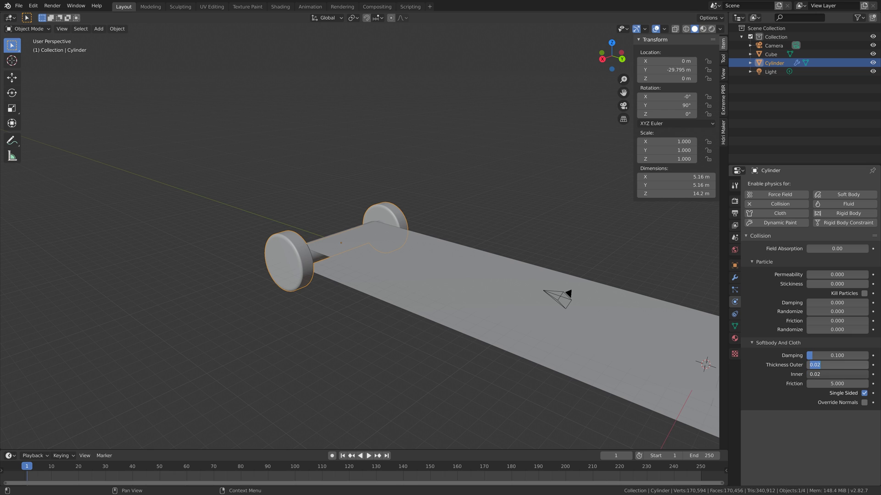
{"action": "key", "text": "Return"}
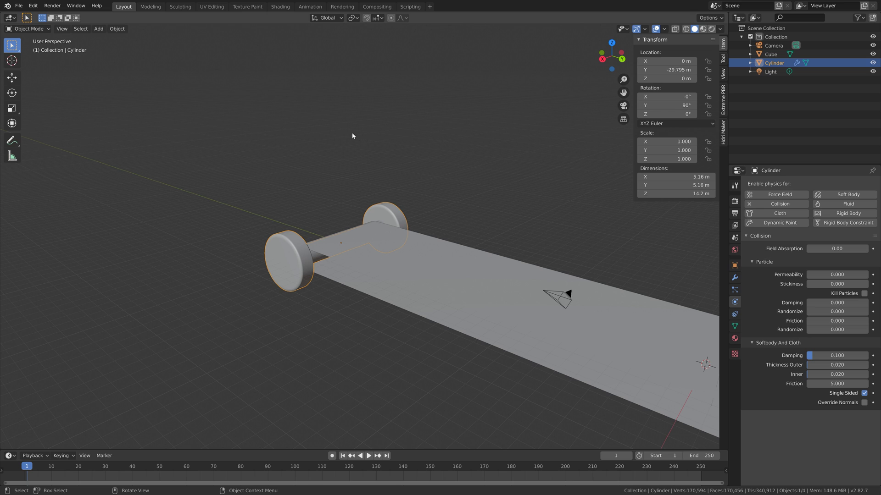
- Save the project as a new copy with the number in the tut.blend file name incremented
{"action": "left_click", "coordinate": [18, 7]}
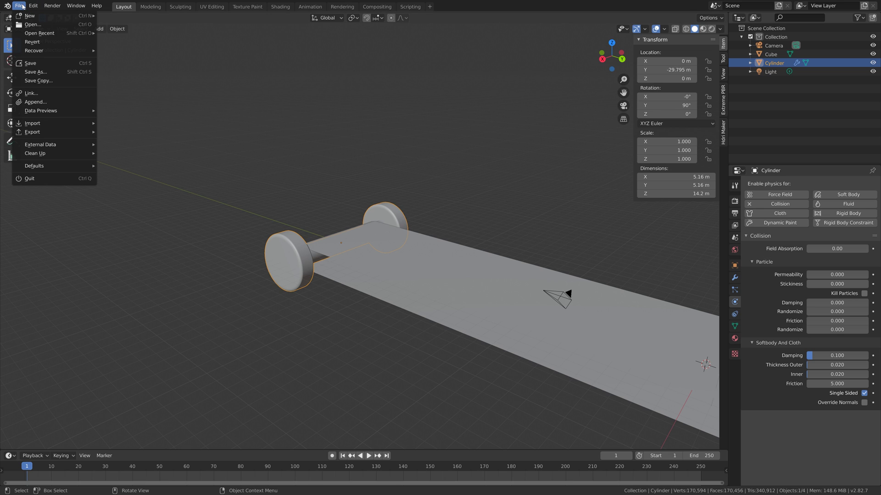
{"action": "left_click", "coordinate": [35, 70]}
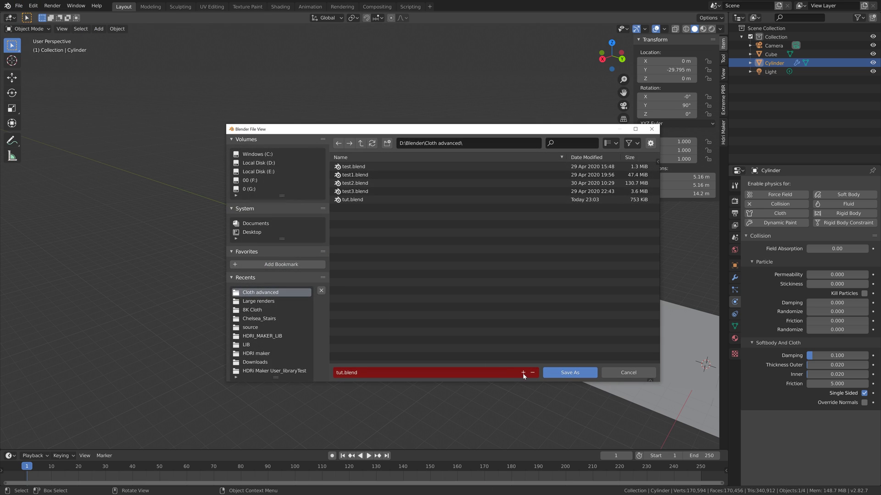
{"action": "left_click", "coordinate": [523, 373]}
{"action": "left_click", "coordinate": [555, 374]}
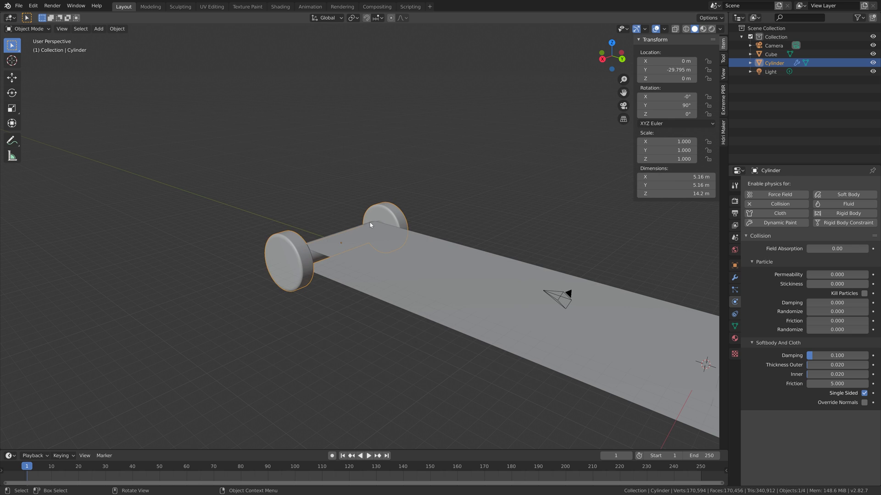
- Duplicate the flanged roller along the Y axis in top view and place the copy at the band's opposite end
{"action": "scroll", "coordinate": [563, 246], "scroll_direction": "down", "scroll_amount": 5}
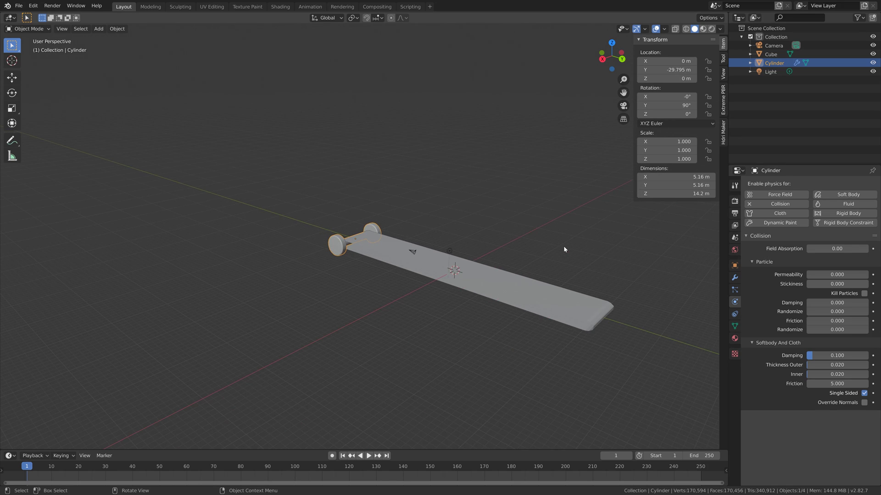
{"action": "key", "text": "KP_7"}
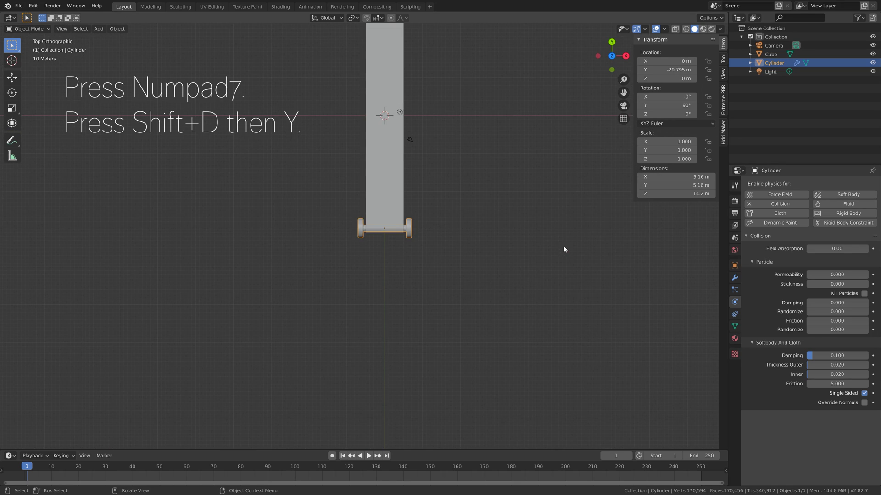
{"action": "middle_click_drag", "start_coordinate": [479, 107], "coordinate": [472, 230], "text": "shift"}
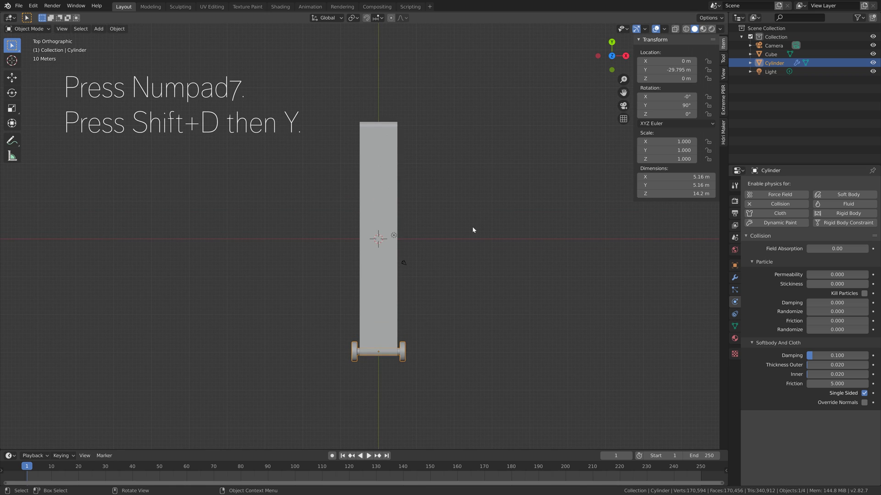
{"action": "key", "text": "shift+d"}
{"action": "key", "text": "y"}
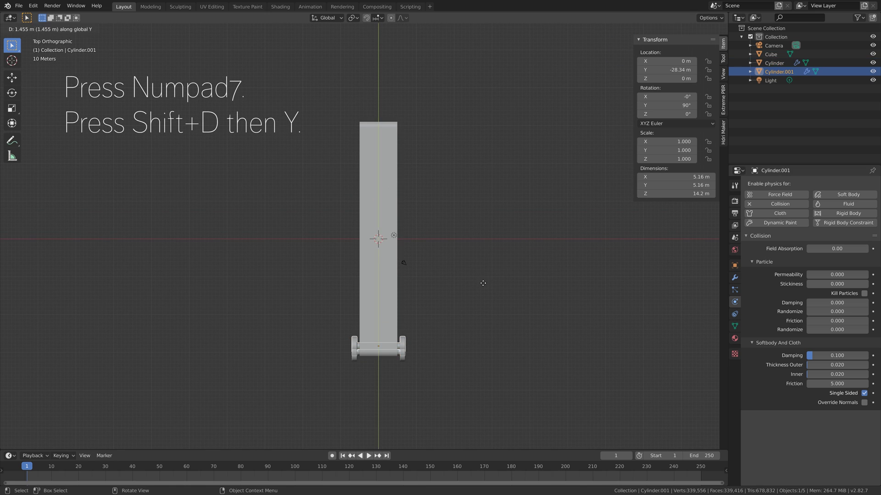
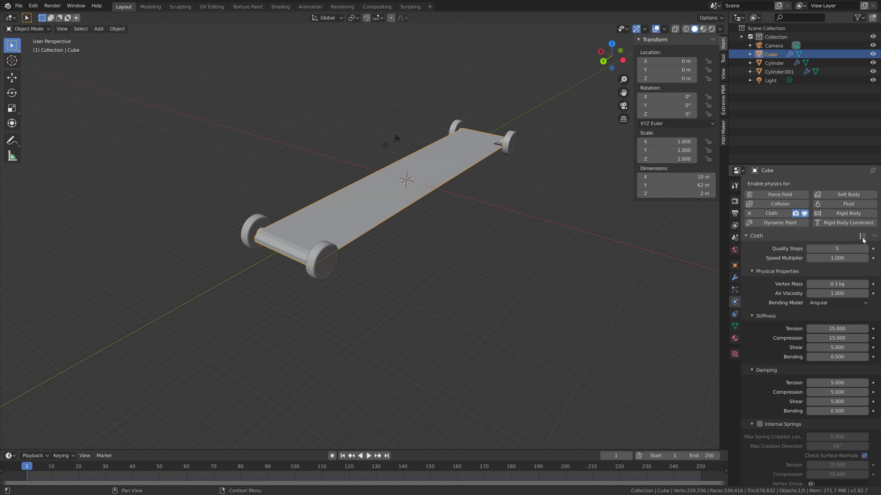
- Apply the Silk cloth preset to the band, and configure its cloth collisions with quality 10 and self collisions enabled
{"action": "left_click", "coordinate": [863, 236]}
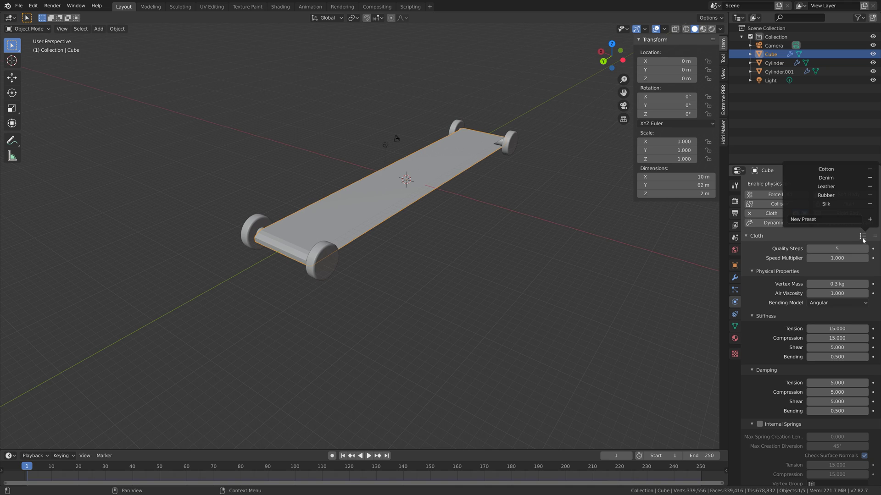
{"action": "left_click", "coordinate": [838, 206]}
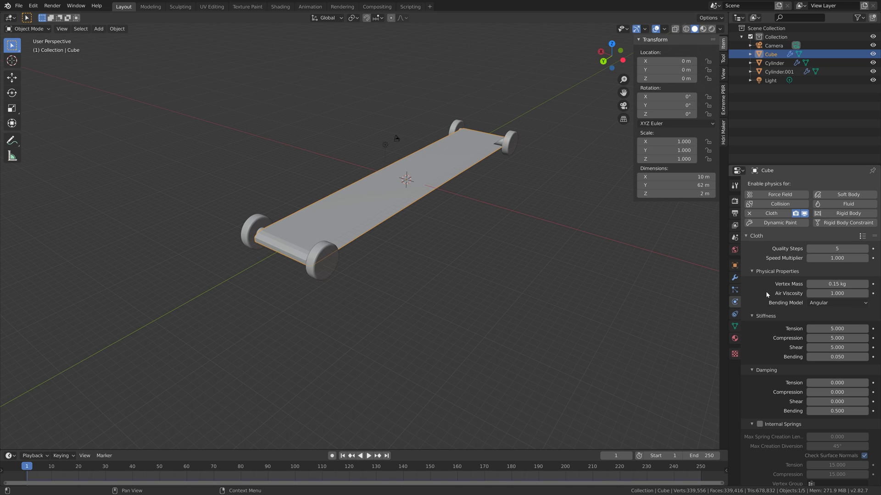
{"action": "scroll", "coordinate": [767, 291], "scroll_direction": "down", "scroll_amount": 7}
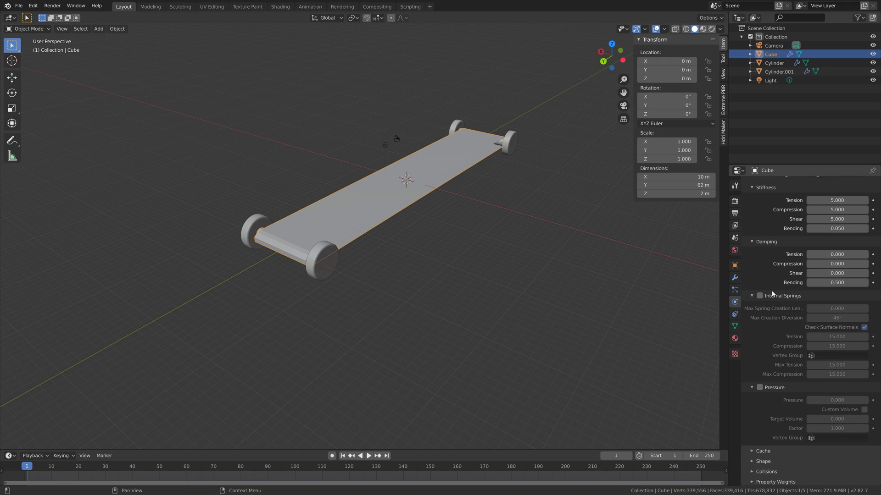
{"action": "scroll", "coordinate": [773, 294], "scroll_direction": "down", "scroll_amount": 1}
{"action": "left_click", "coordinate": [766, 460]}
{"action": "scroll", "coordinate": [780, 413], "scroll_direction": "down", "scroll_amount": 4}
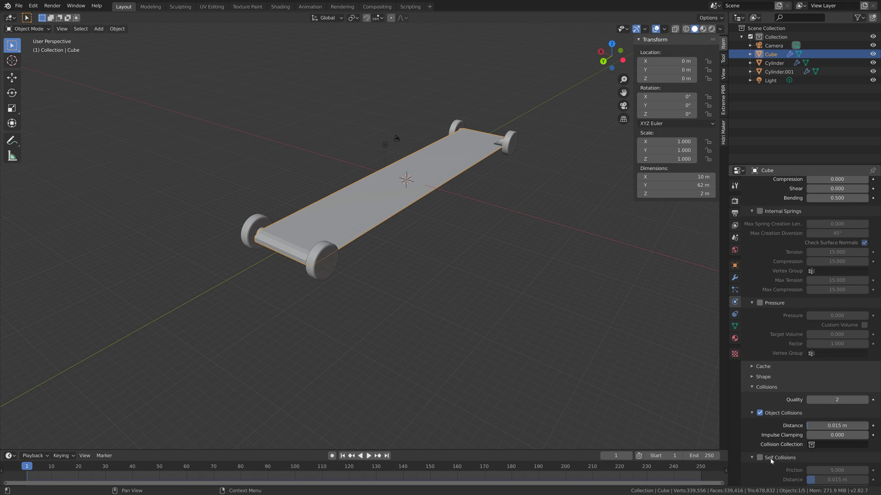
{"action": "left_click", "coordinate": [838, 359]}
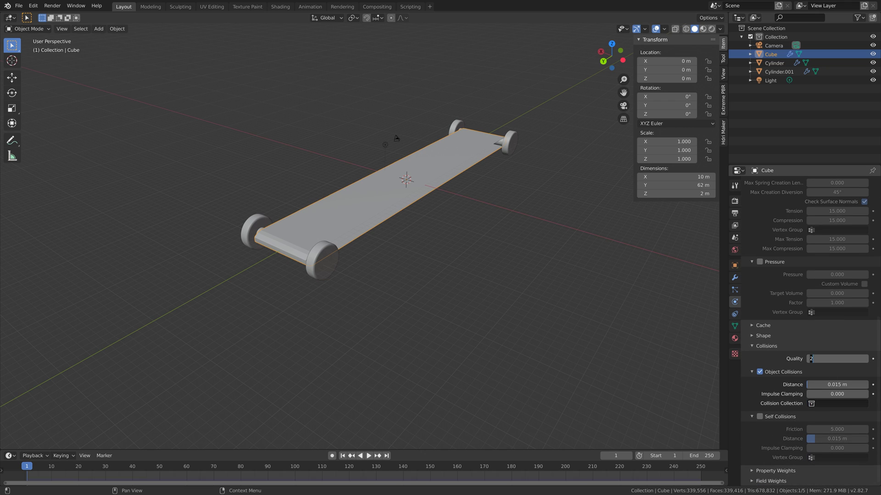
{"action": "type", "text": "10"}
{"action": "key", "text": "Return"}
{"action": "left_click", "coordinate": [767, 416]}
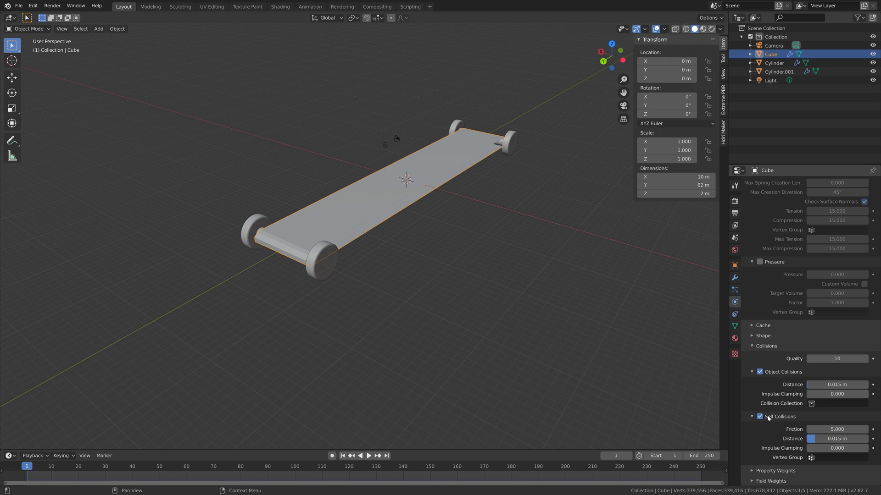
- Bake the band's cloth simulation over frames 1 to 250
{"action": "scroll", "coordinate": [790, 382], "scroll_direction": "up", "scroll_amount": 4}
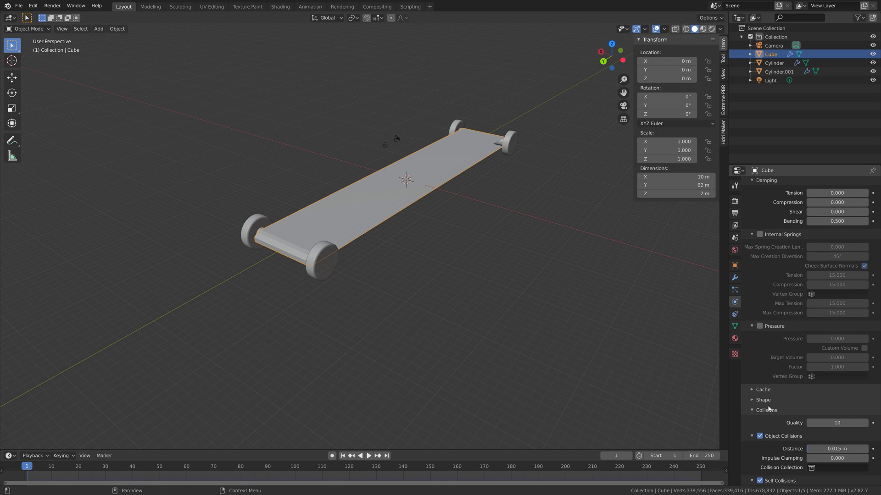
{"action": "left_click", "coordinate": [763, 389]}
{"action": "scroll", "coordinate": [791, 392], "scroll_direction": "down", "scroll_amount": 7}
{"action": "left_click", "coordinate": [776, 352]}
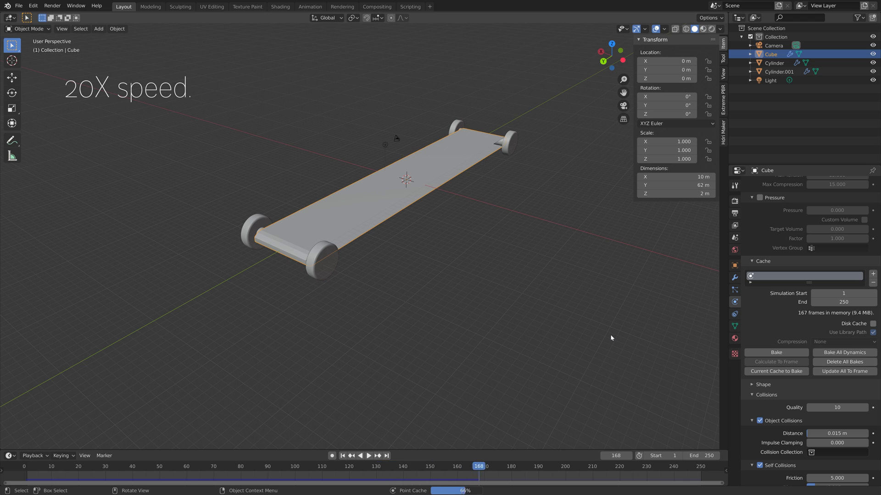
- Play the baked simulation from the first frame and examine the sagging band's wrinkles up close
{"action": "left_click", "coordinate": [25, 467]}
{"action": "key", "text": "space"}
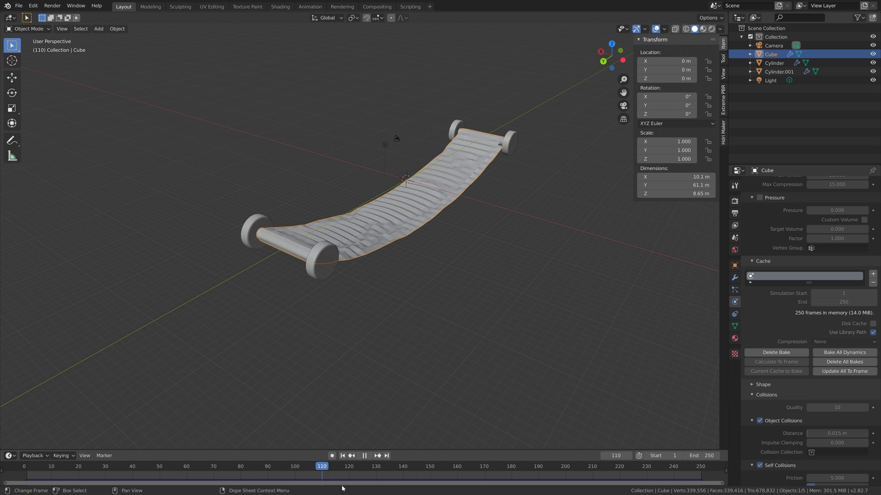
{"action": "key", "text": "space"}
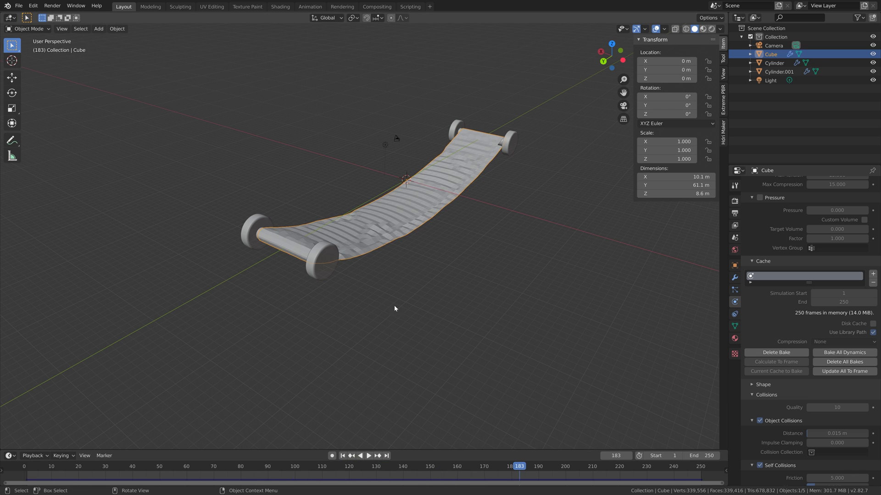
{"action": "middle_click_drag", "start_coordinate": [395, 307], "coordinate": [505, 281]}
{"action": "scroll", "coordinate": [446, 308], "scroll_direction": "up", "scroll_amount": 5}
- Save the project as a new copy named tut2.blend
{"action": "left_click", "coordinate": [19, 5]}
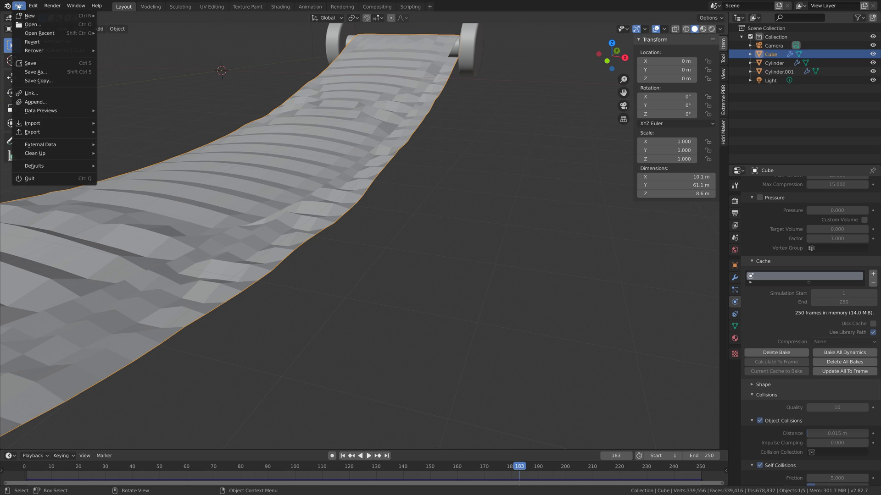
{"action": "left_click", "coordinate": [45, 68]}
{"action": "left_click", "coordinate": [523, 373]}
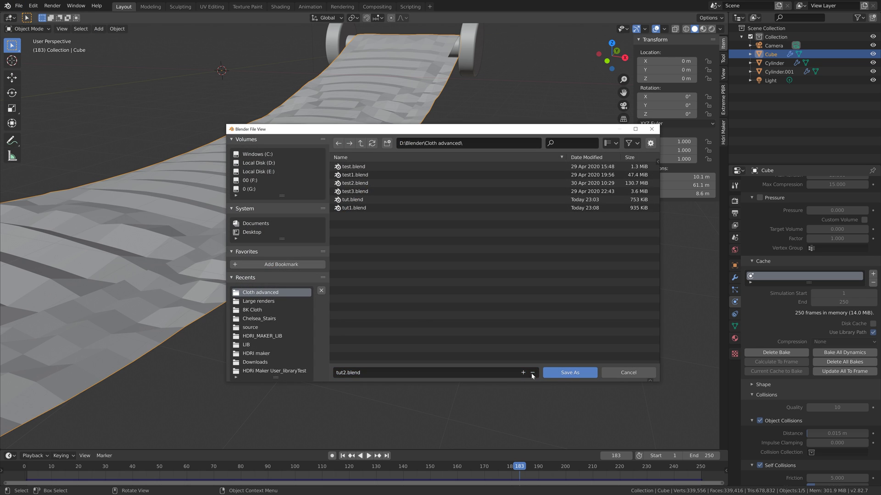
{"action": "left_click", "coordinate": [563, 373]}
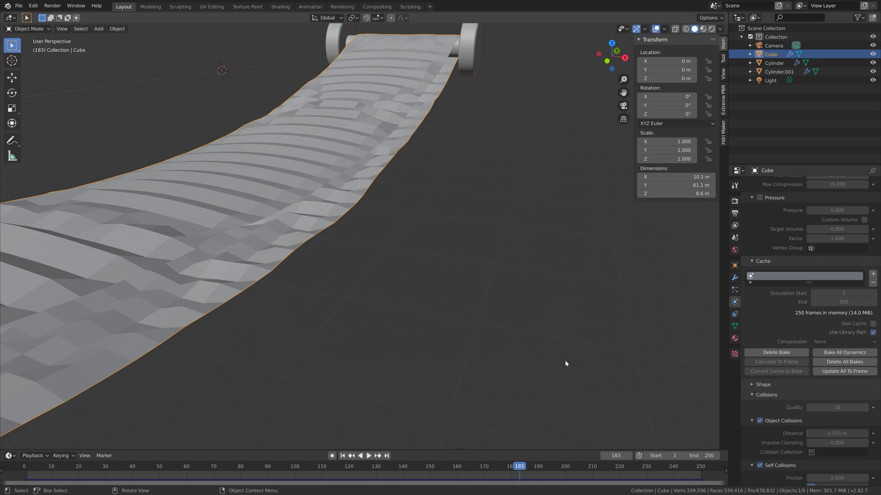
- Add a Subdivision Surface modifier to the band, with viewport level 3 and render level 4
{"action": "left_click", "coordinate": [735, 278]}
{"action": "left_click", "coordinate": [780, 184]}
{"action": "left_click", "coordinate": [708, 326]}
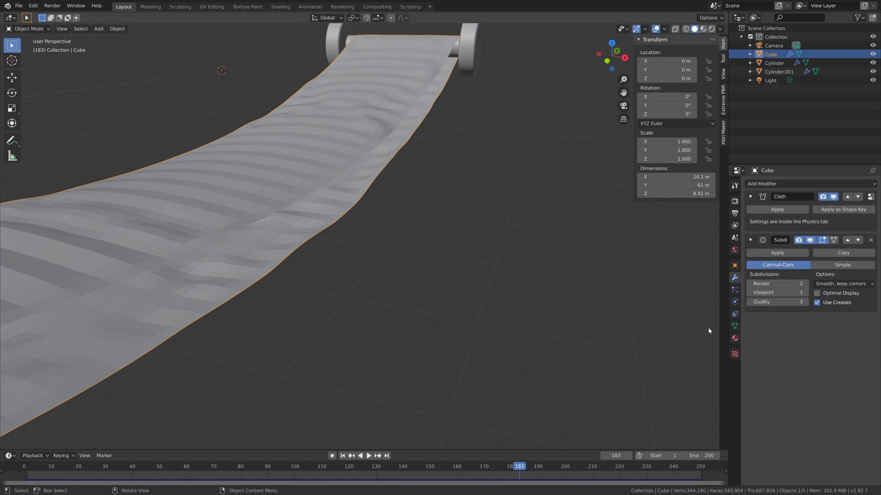
{"action": "left_click", "coordinate": [805, 292]}
{"action": "left_click", "coordinate": [805, 293]}
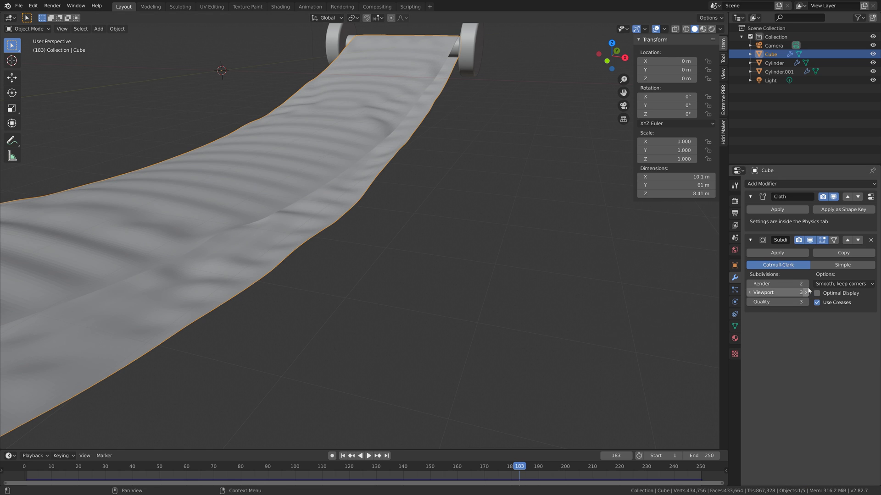
{"action": "left_click", "coordinate": [805, 284]}
{"action": "left_click", "coordinate": [805, 284]}
{"action": "scroll", "coordinate": [447, 250], "scroll_direction": "down", "scroll_amount": 2}
{"action": "mouse_move", "coordinate": [447, 249]}
{"action": "middle_mouse_down"}
{"action": "mouse_move", "coordinate": [478, 262]}
{"action": "mouse_move", "coordinate": [487, 254]}
{"action": "mouse_move", "coordinate": [441, 253]}
{"action": "middle_mouse_up"}
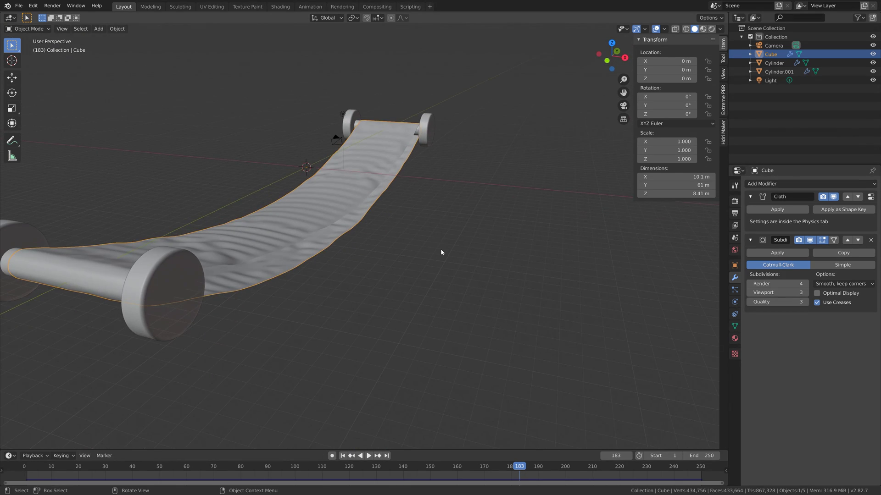
- Delete the band's cloth bake and set the cloth Quality Steps to 20
{"action": "left_click", "coordinate": [734, 302]}
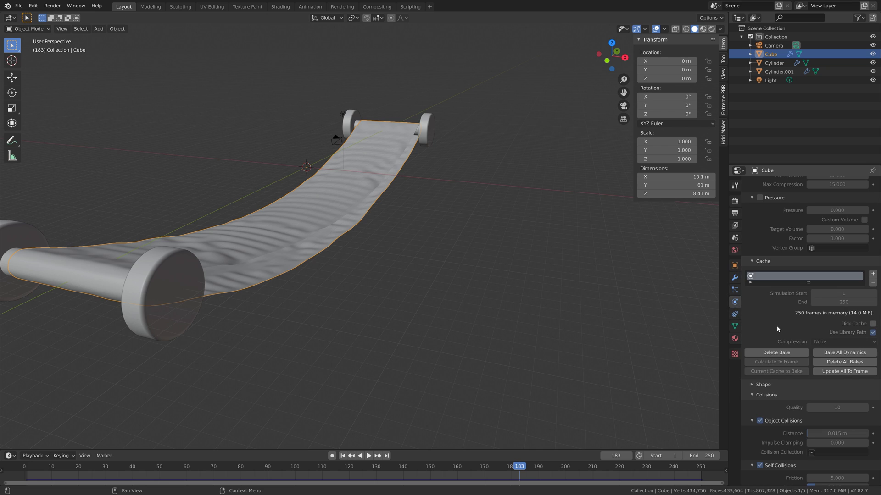
{"action": "scroll", "coordinate": [777, 326], "scroll_direction": "down", "scroll_amount": 12}
{"action": "scroll", "coordinate": [780, 377], "scroll_direction": "up", "scroll_amount": 10}
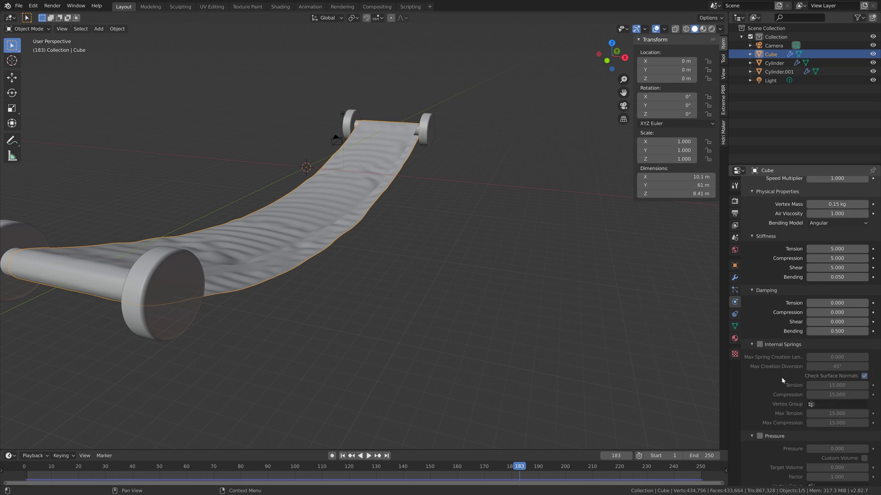
{"action": "left_click", "coordinate": [824, 248]}
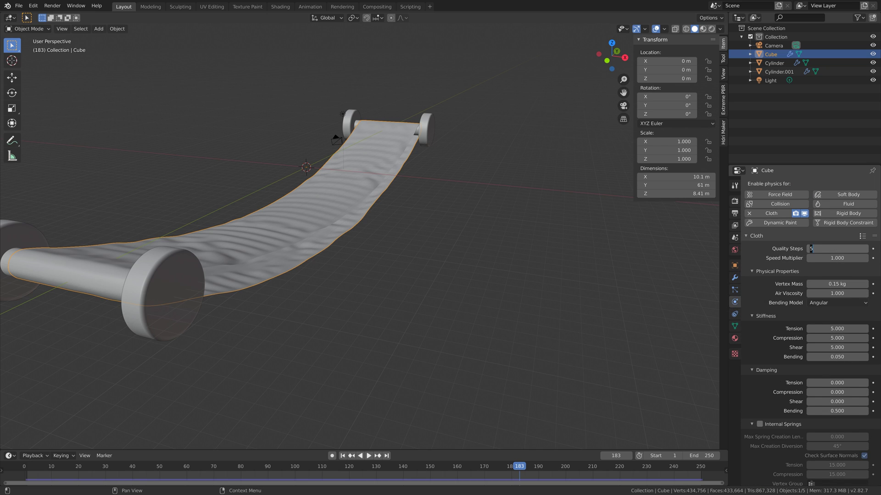
{"action": "type", "text": "20"}
{"action": "key", "text": "Return"}
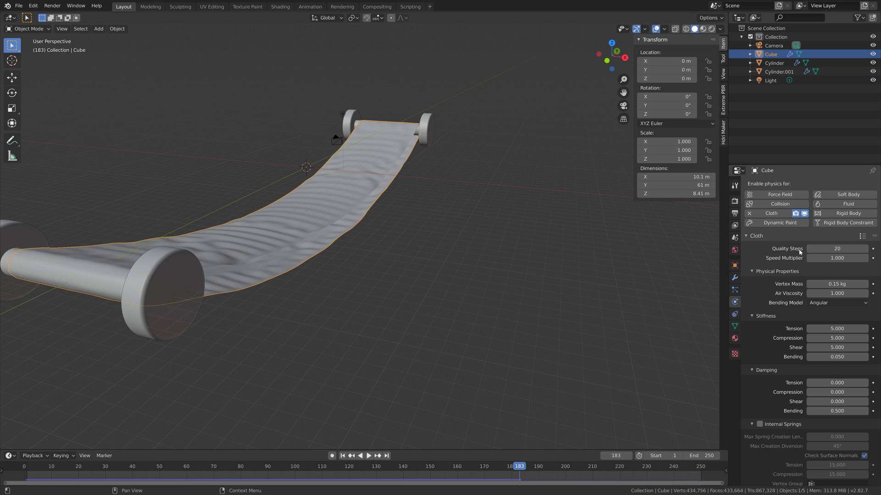
- Start baking the band's cloth simulation again and stop the bake after about 50 frames
{"action": "scroll", "coordinate": [806, 380], "scroll_direction": "down", "scroll_amount": 10}
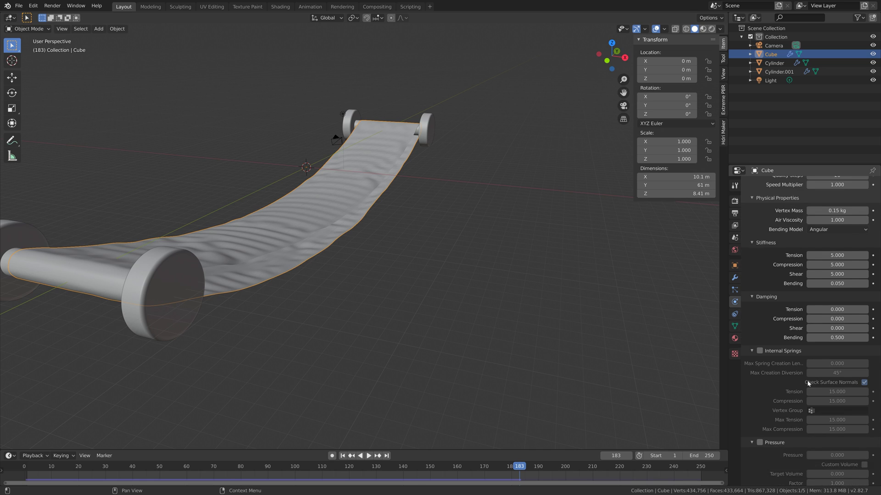
{"action": "scroll", "coordinate": [797, 377], "scroll_direction": "down", "scroll_amount": 6}
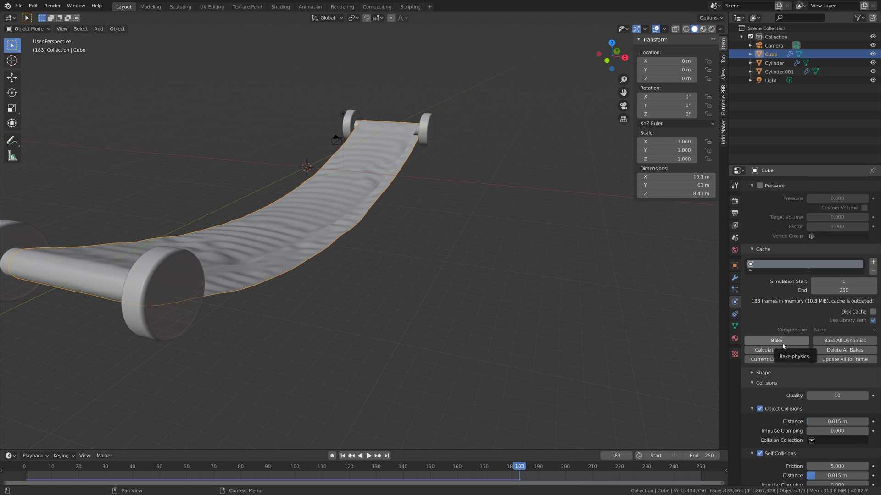
{"action": "left_click", "coordinate": [782, 344]}
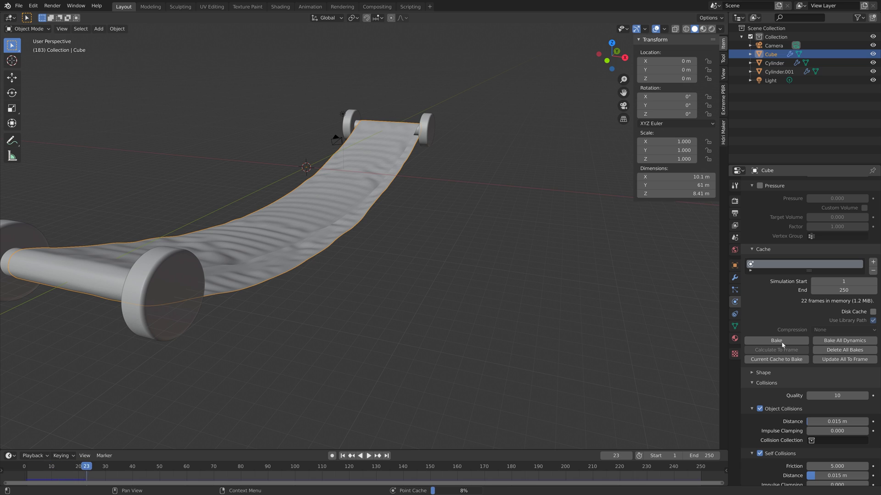
{"action": "key", "text": "Escape"}
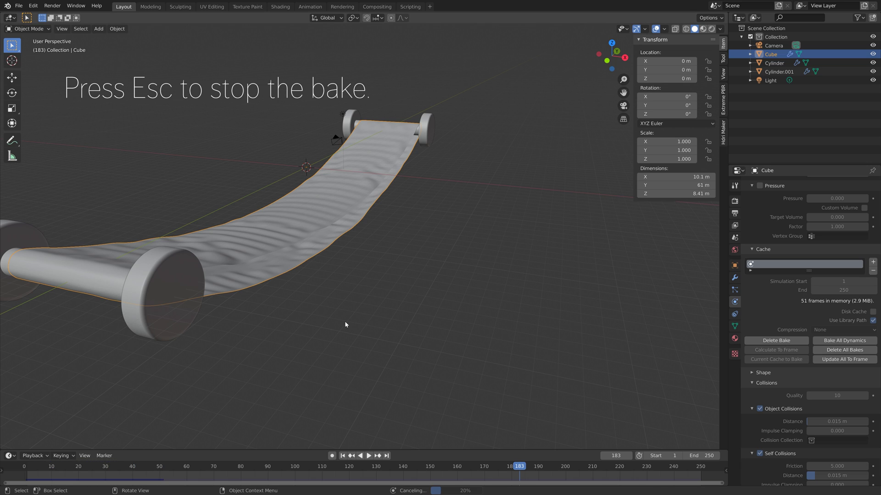
- Play and scrub through the partially baked frames to examine the band's surface, stopping at frame 49
{"action": "key", "text": "space"}
{"action": "left_click", "coordinate": [72, 467]}
{"action": "left_click_drag", "start_coordinate": [89, 470], "coordinate": [160, 474]}
{"action": "key", "text": "space"}
{"action": "middle_click_drag", "start_coordinate": [197, 376], "coordinate": [230, 343]}
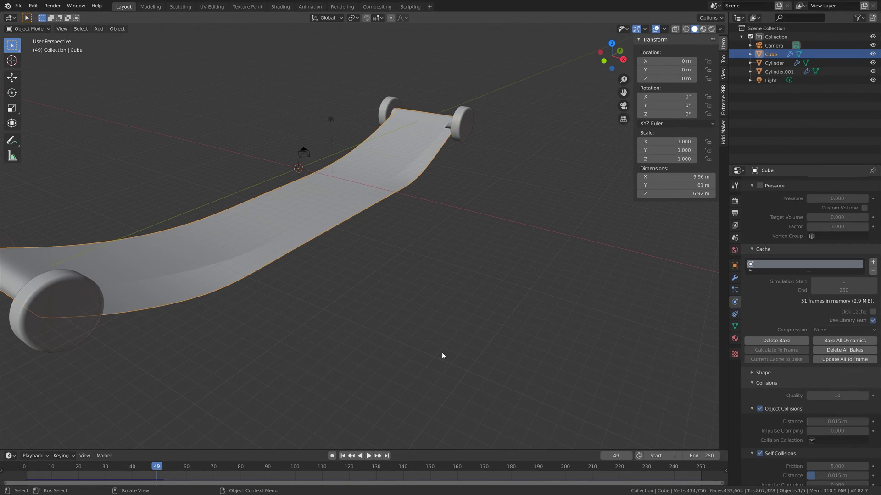
- Delete the partial bake and set the band's cloth Quality Steps to 40
{"action": "scroll", "coordinate": [789, 347], "scroll_direction": "up", "scroll_amount": 10}
{"action": "scroll", "coordinate": [789, 346], "scroll_direction": "up", "scroll_amount": 6}
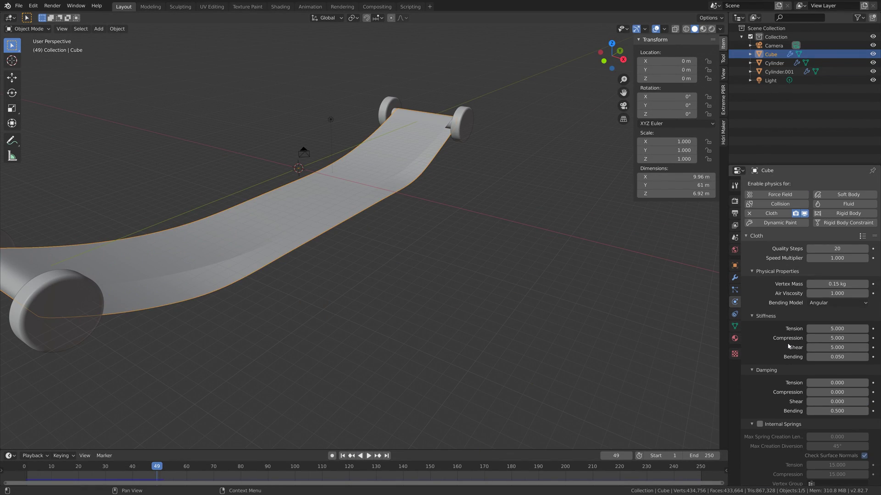
{"action": "double_click", "coordinate": [811, 249]}
{"action": "key", "text": "Return"}
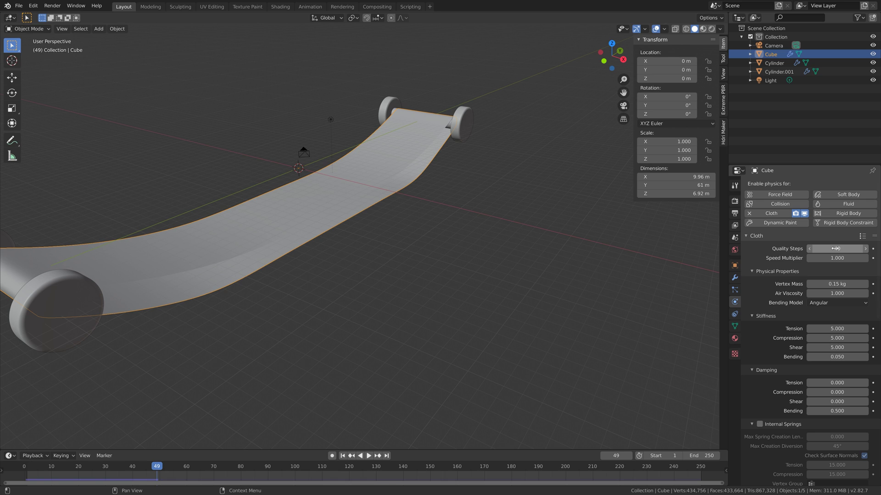
- Save the project as a new copy with the number in the tut2.blend file name incremented
{"action": "left_click", "coordinate": [19, 6]}
{"action": "left_click", "coordinate": [32, 70]}
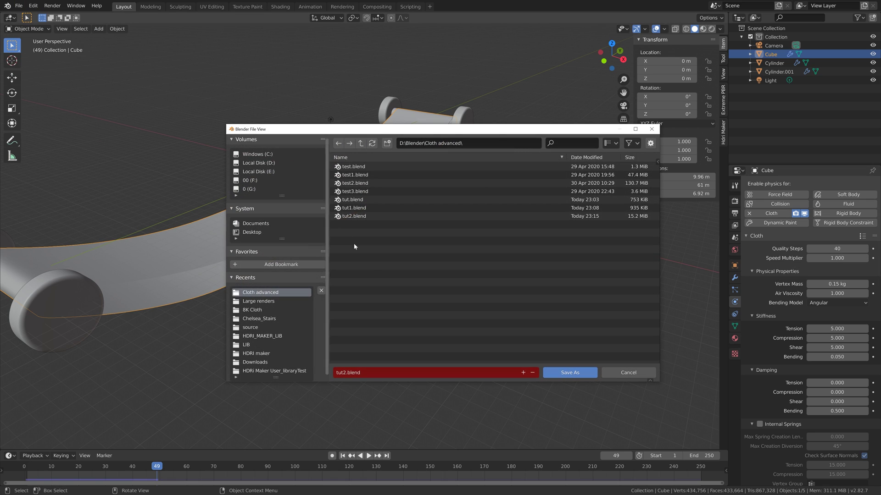
{"action": "left_click", "coordinate": [523, 372]}
{"action": "left_click", "coordinate": [560, 373]}
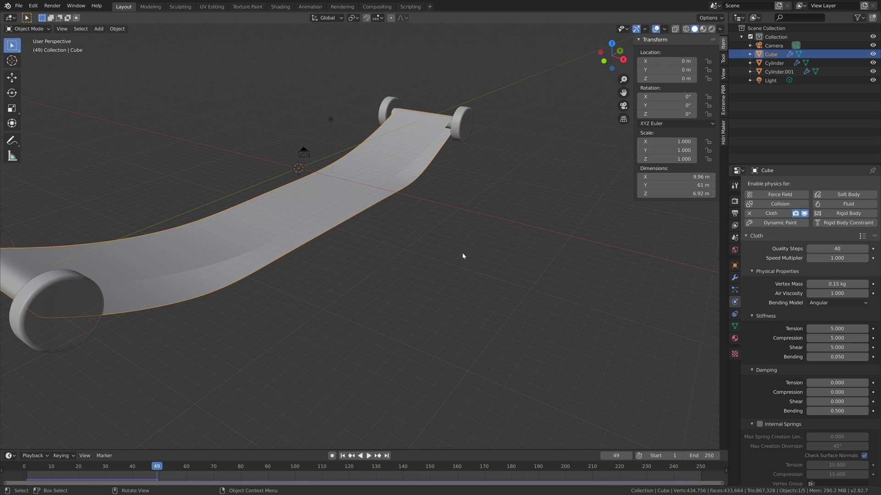
- Apply the location and rotation transforms of the roller named Cylinder
{"action": "scroll", "coordinate": [463, 256], "scroll_direction": "down", "scroll_amount": 5}
{"action": "left_click", "coordinate": [271, 261]}
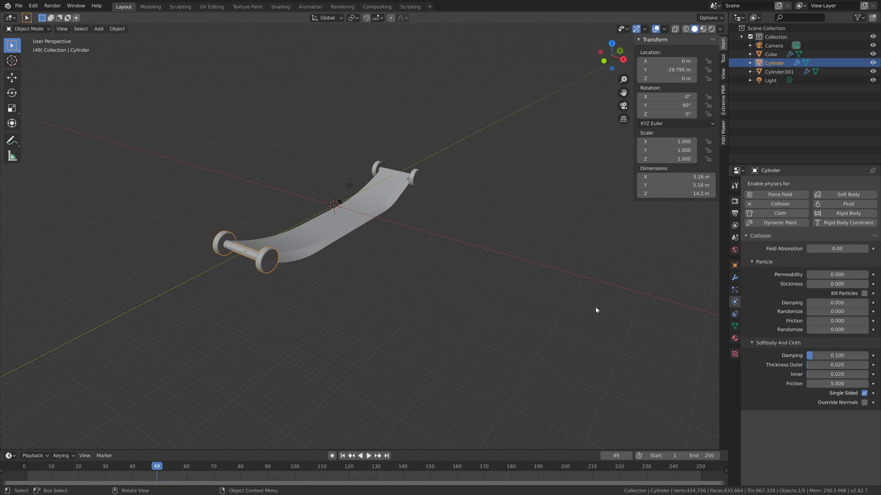
{"action": "left_click", "coordinate": [734, 278]}
{"action": "left_click", "coordinate": [777, 209]}
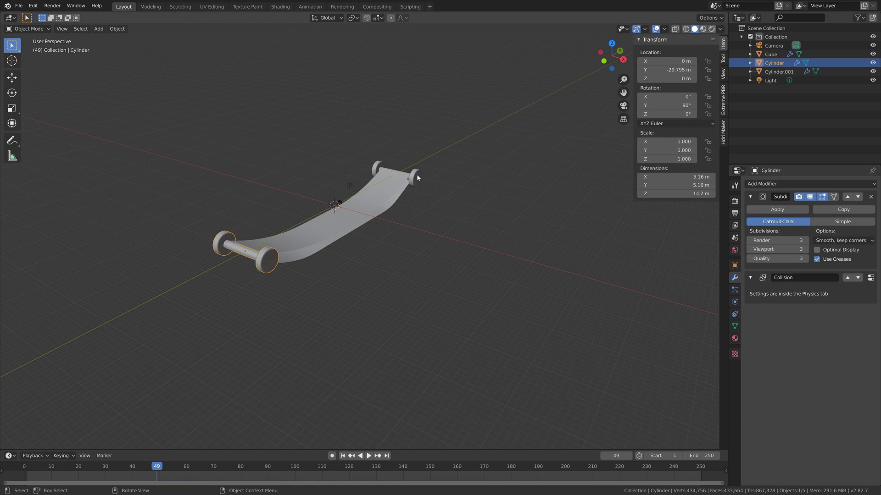
{"action": "left_click", "coordinate": [416, 175]}
{"action": "left_click", "coordinate": [777, 210]}
{"action": "left_click", "coordinate": [274, 262]}
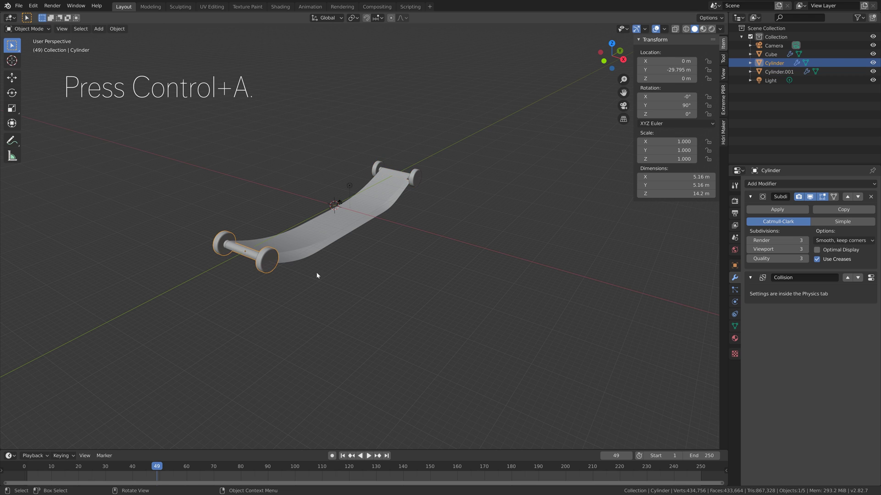
{"action": "key", "text": "ctrl+a"}
{"action": "left_click", "coordinate": [330, 274]}
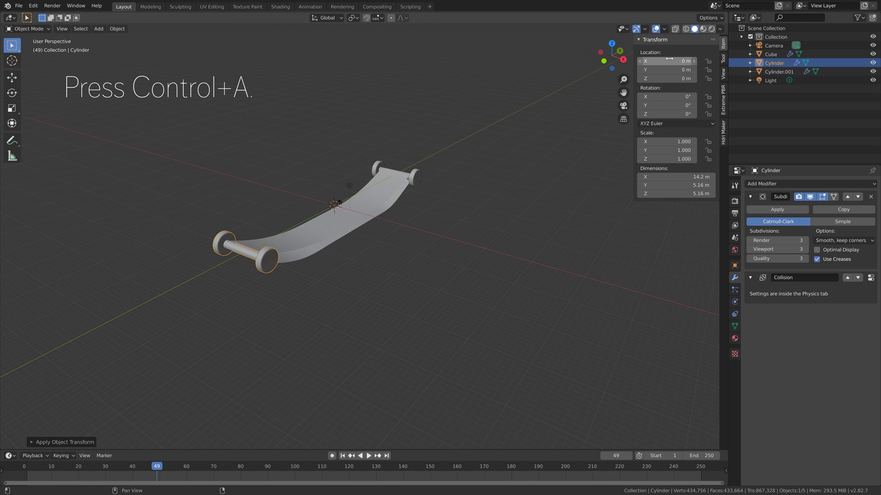
- Keyframe the Cylinder roller's rotation at frame 50 and set the scene's end frame to 1000
{"action": "middle_click_drag", "start_coordinate": [331, 273], "coordinate": [330, 256]}
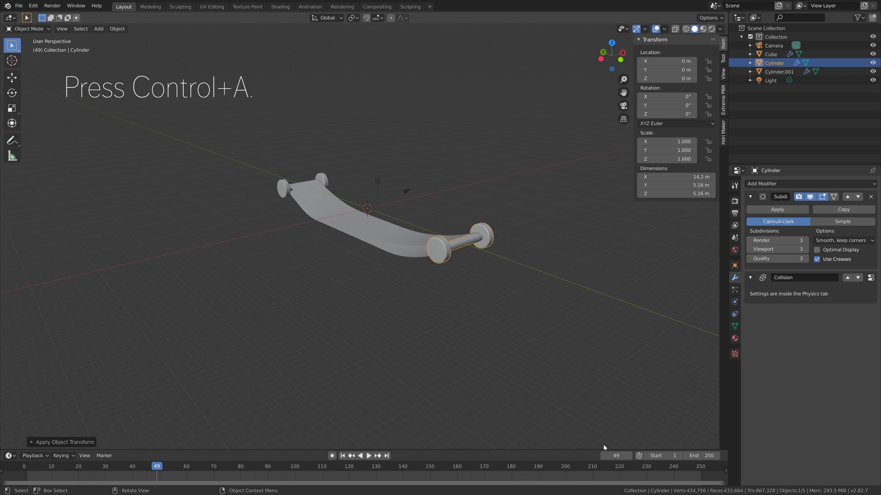
{"action": "key", "text": "Right"}
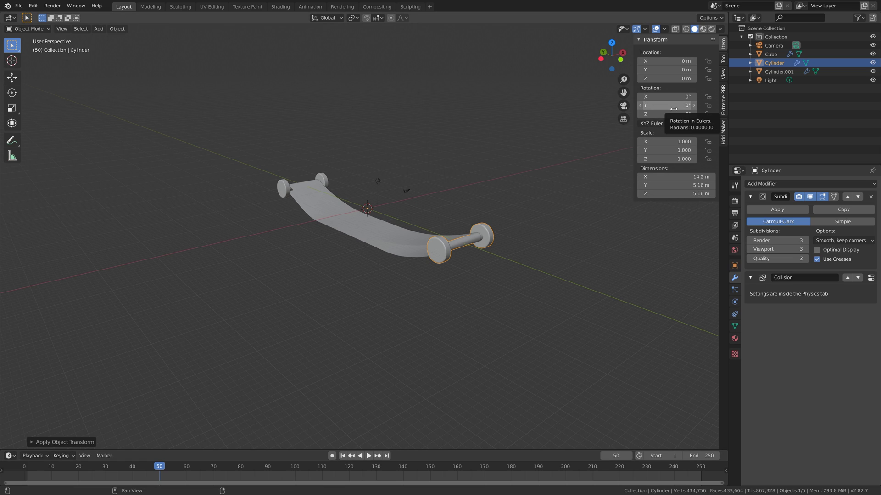
{"action": "key", "text": "i"}
{"action": "left_click", "coordinate": [702, 456]}
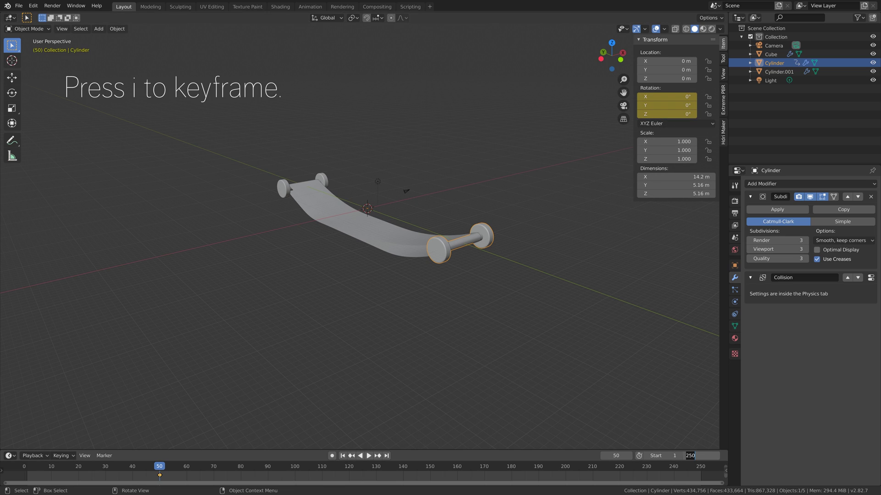
{"action": "type", "text": "1000"}
{"action": "key", "text": "Return"}
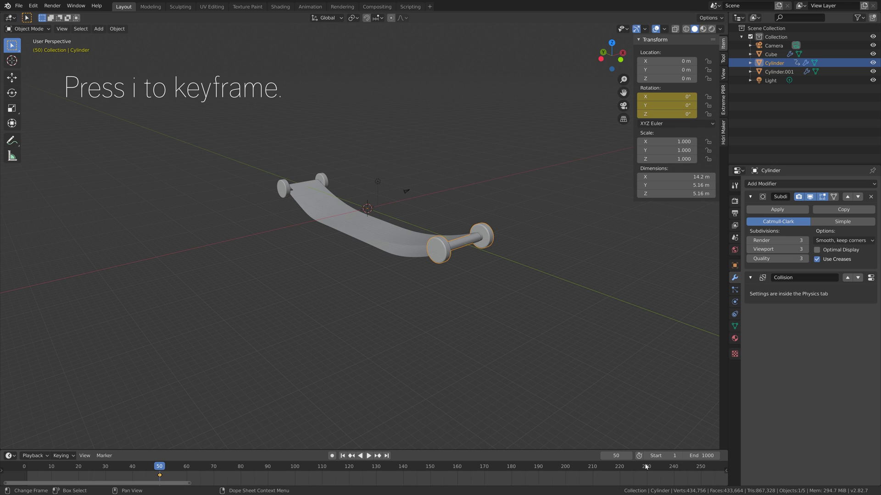
- At frame 250, set the roller's Y rotation to 720° and keyframe its rotation
{"action": "left_click", "coordinate": [616, 459]}
{"action": "type", "text": "250"}
{"action": "key", "text": "Return"}
{"action": "left_click", "coordinate": [668, 105]}
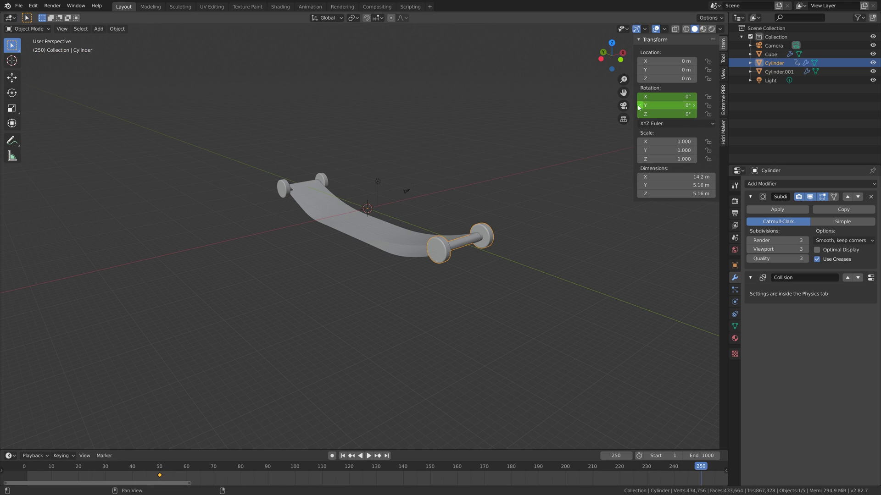
{"action": "type", "text": "720"}
{"action": "key", "text": "Return"}
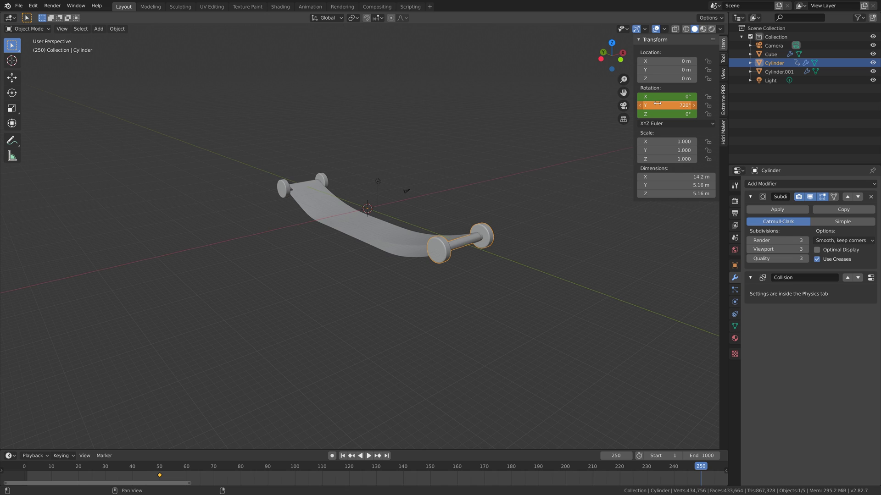
{"action": "key", "text": "i"}
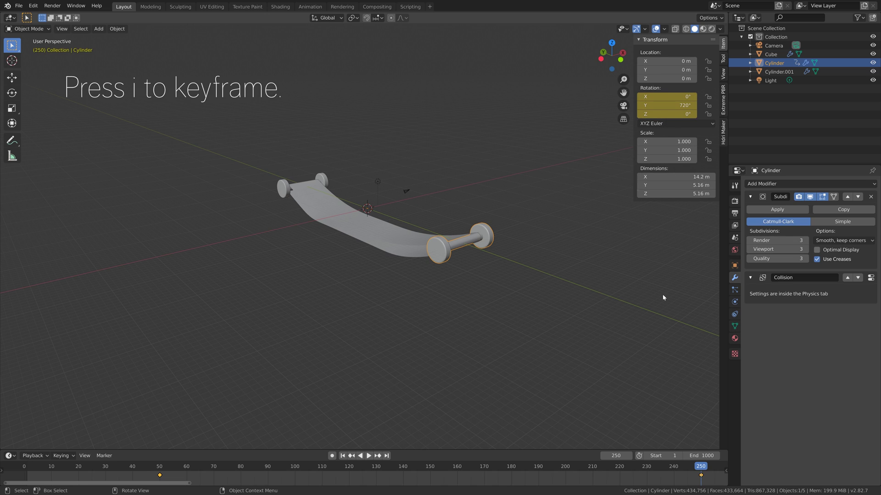
- Go to frame 300 and keyframe the roller's location at its current position
{"action": "scroll", "coordinate": [596, 472], "scroll_direction": "down", "scroll_amount": 3}
{"action": "left_click", "coordinate": [615, 456]}
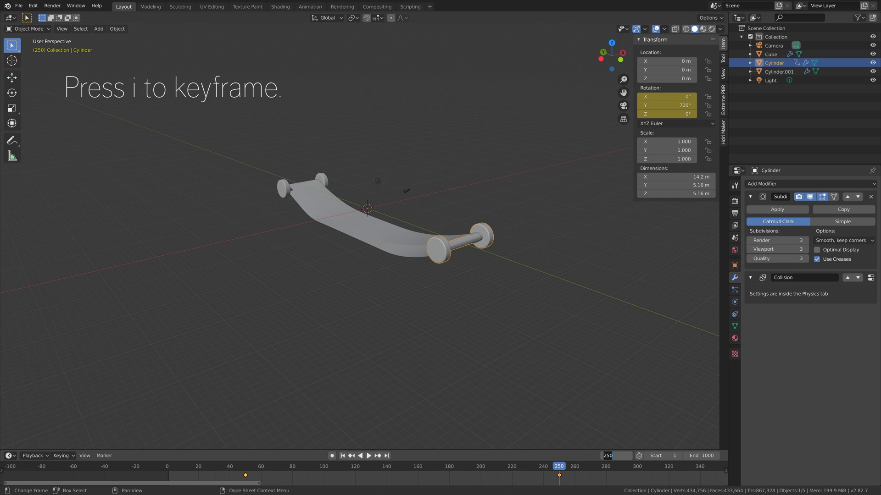
{"action": "type", "text": "300"}
{"action": "key", "text": "Return"}
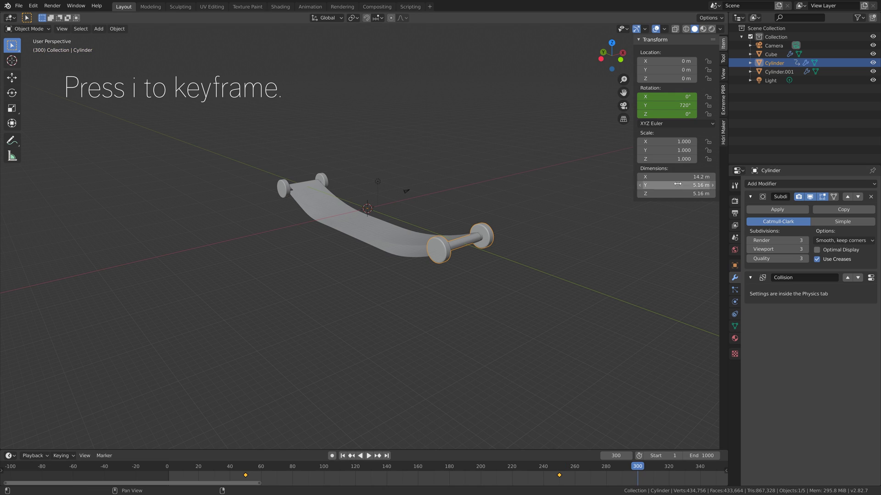
{"action": "key", "text": "i"}
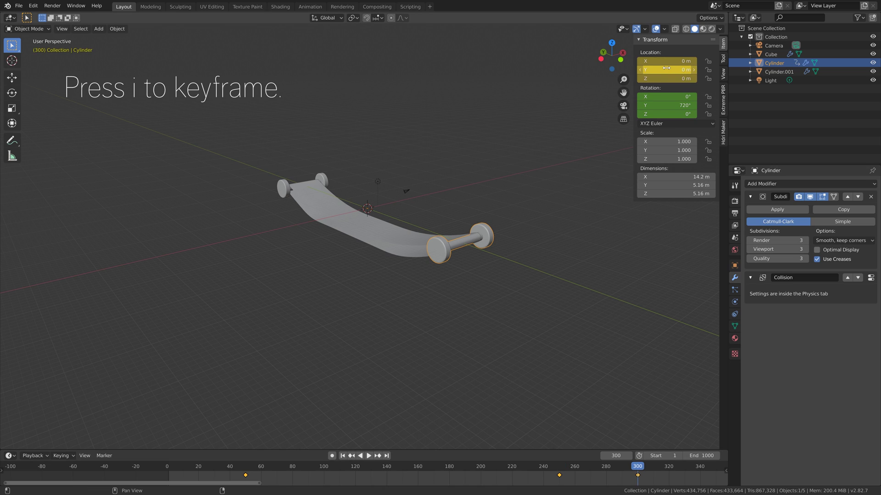
- At frame 450, move the roller along Y to about -21.5 m, away from the band, and keyframe its location and rotation
{"action": "left_click", "coordinate": [616, 455]}
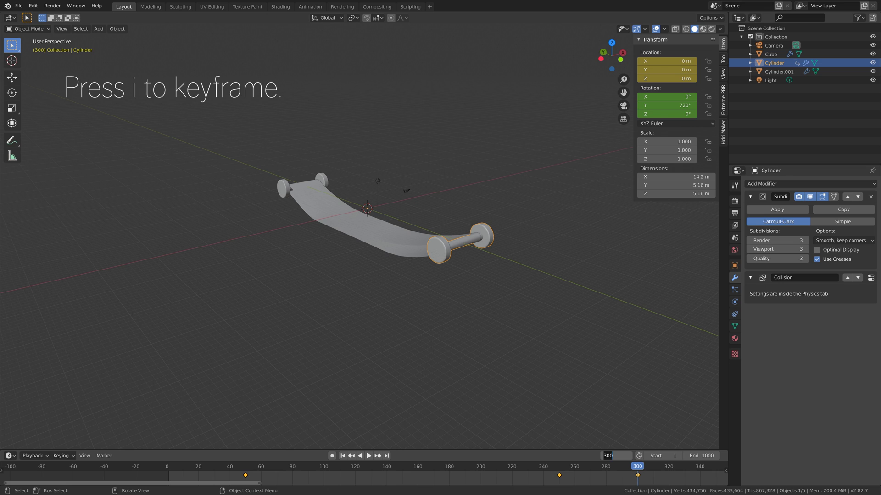
{"action": "type", "text": "450"}
{"action": "key", "text": "Return"}
{"action": "scroll", "coordinate": [645, 480], "scroll_direction": "down", "scroll_amount": 4}
{"action": "scroll", "coordinate": [645, 481], "scroll_direction": "down", "scroll_amount": 4}
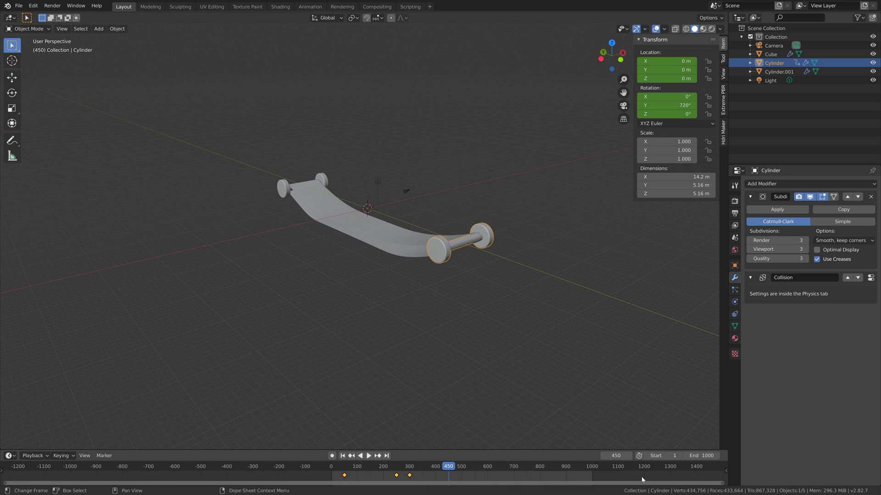
{"action": "middle_click_drag", "start_coordinate": [527, 255], "coordinate": [534, 262]}
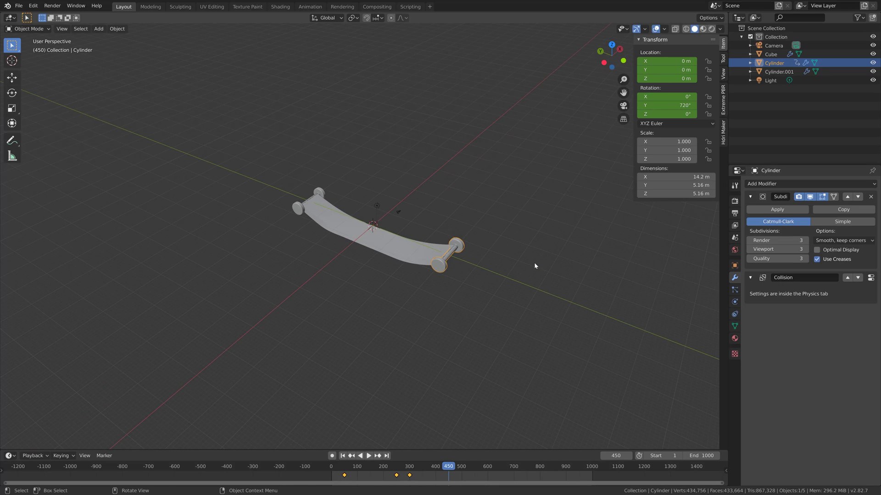
{"action": "key", "text": "g"}
{"action": "key", "text": "y"}
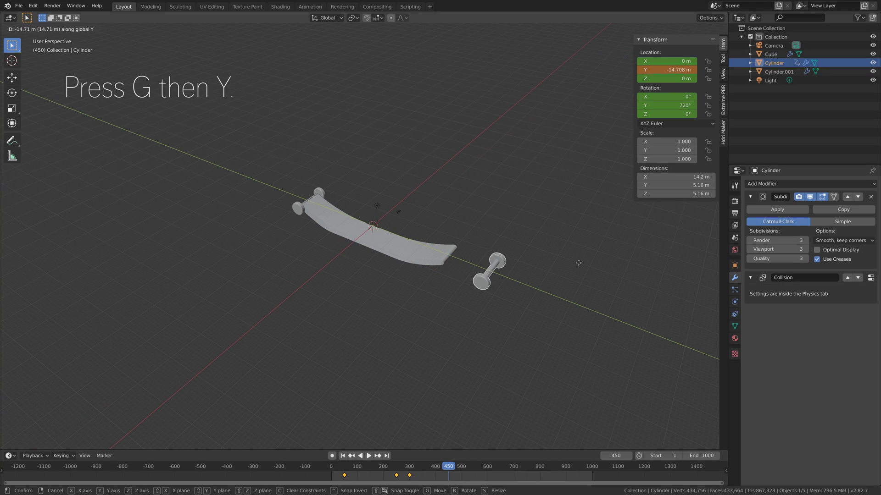
{"action": "left_click", "coordinate": [597, 257]}
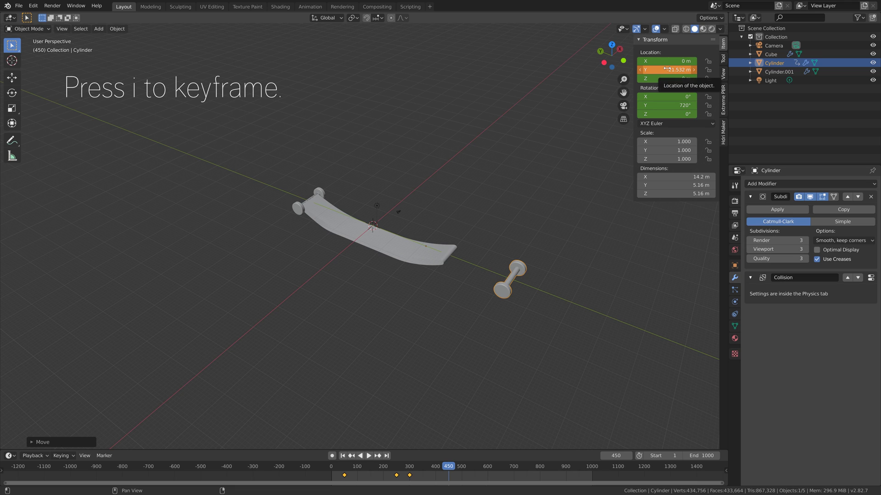
{"action": "key", "text": "i"}
{"action": "key", "text": "i"}
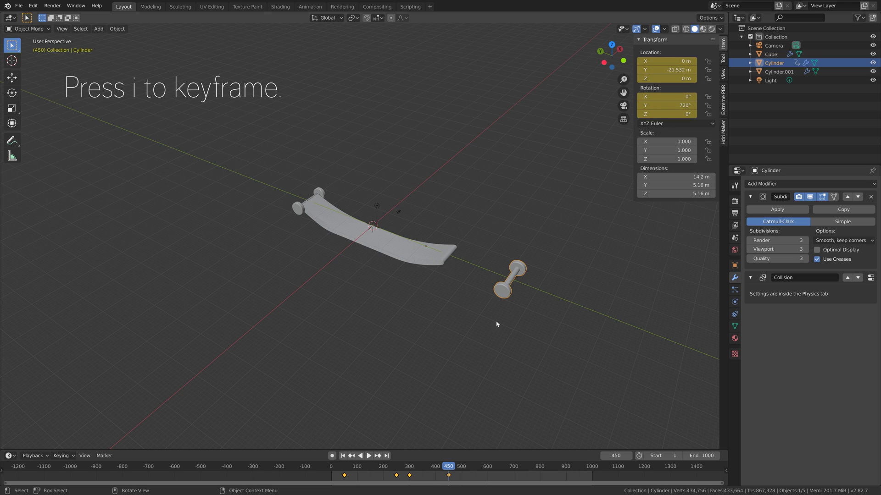
- At frame 650, set the roller's Y rotation to 0° and keyframe both its rotation and location
{"action": "left_click", "coordinate": [615, 456]}
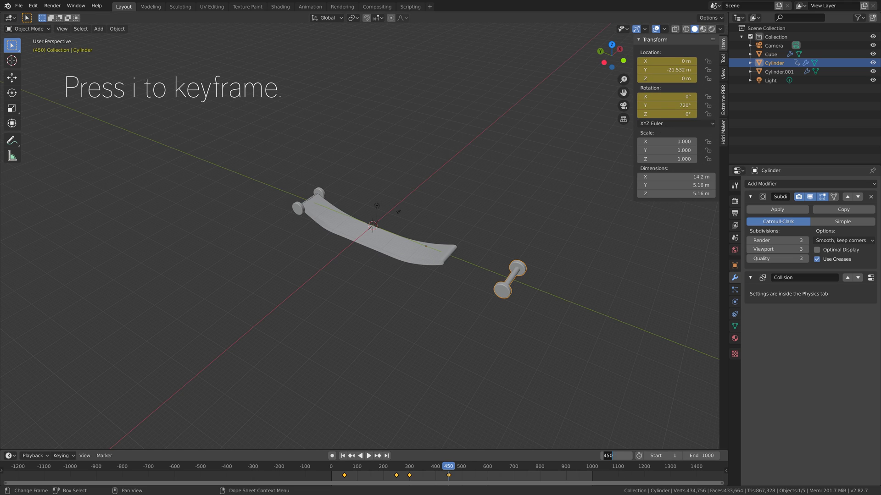
{"action": "type", "text": "6"}
{"action": "key", "text": "Return"}
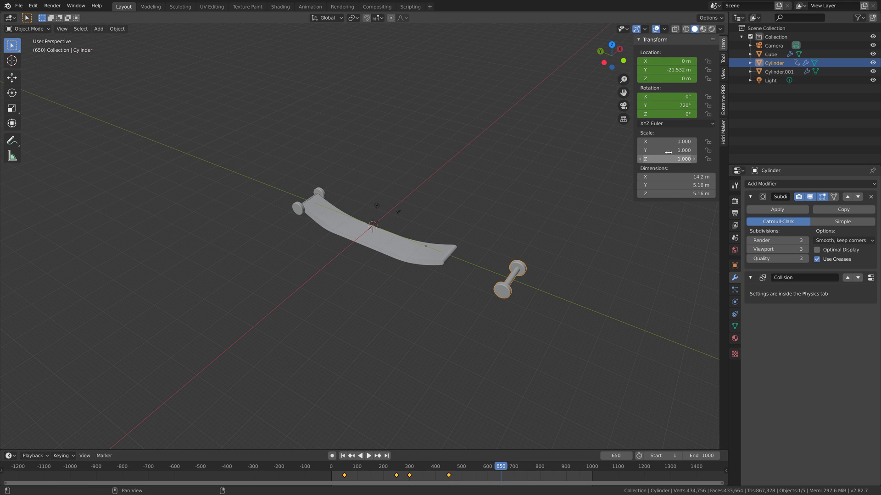
{"action": "left_click", "coordinate": [667, 105]}
{"action": "type", "text": "0"}
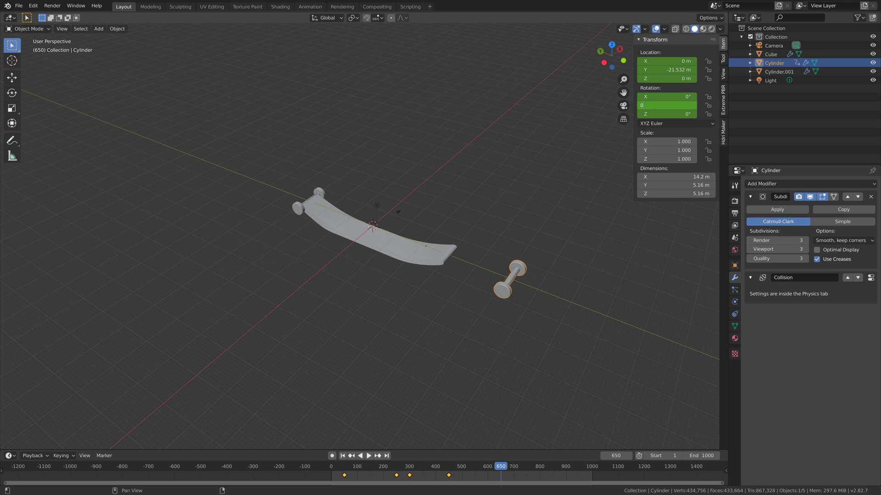
{"action": "key", "text": "Return"}
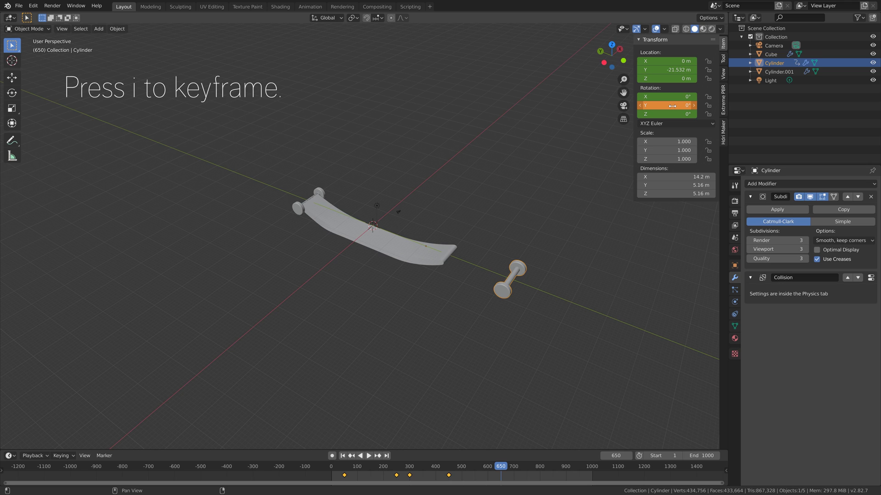
{"action": "key", "text": "i"}
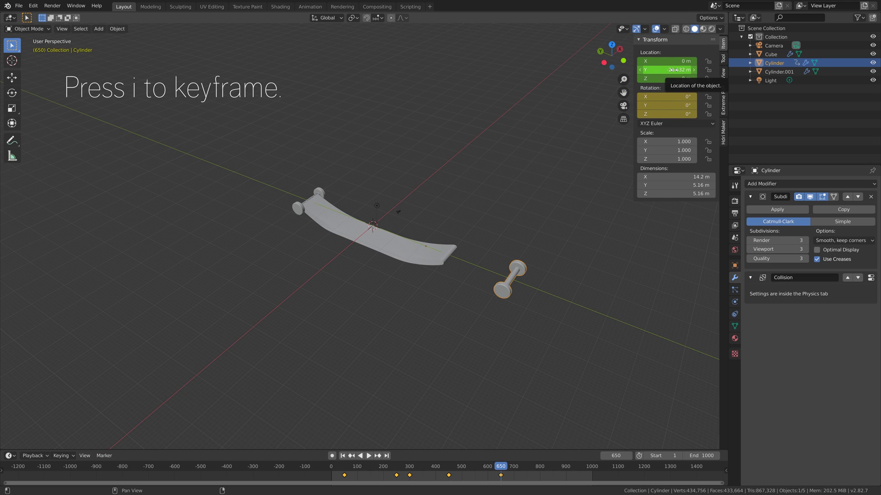
{"action": "key", "text": "i"}
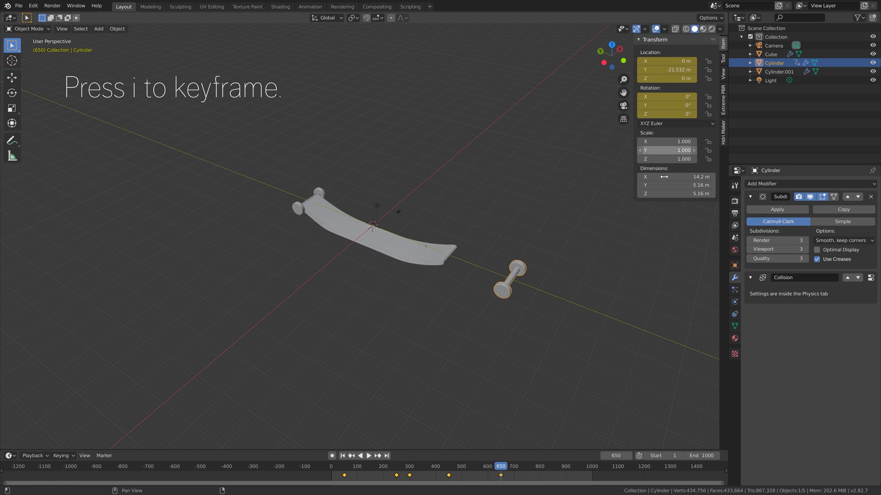
- At frame 850, set the roller's Y location to 0 m and keyframe both its location and rotation
{"action": "left_click", "coordinate": [617, 456]}
{"action": "type", "text": "8"}
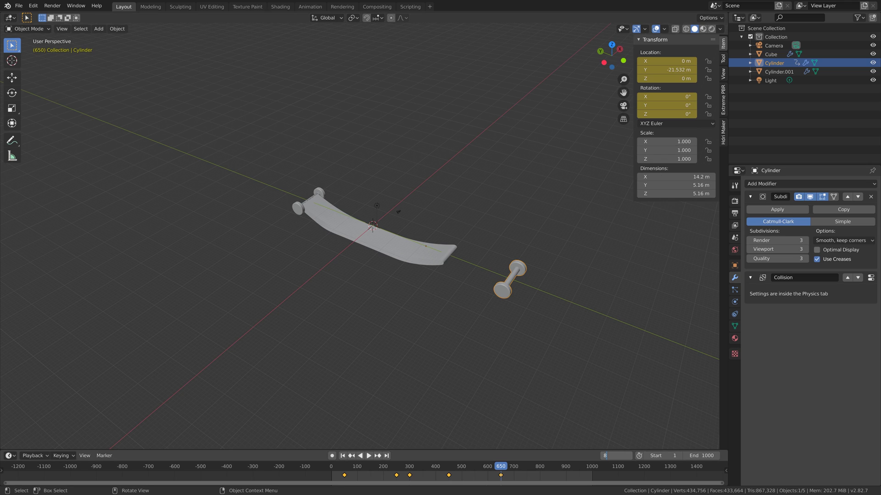
{"action": "key", "text": "Return"}
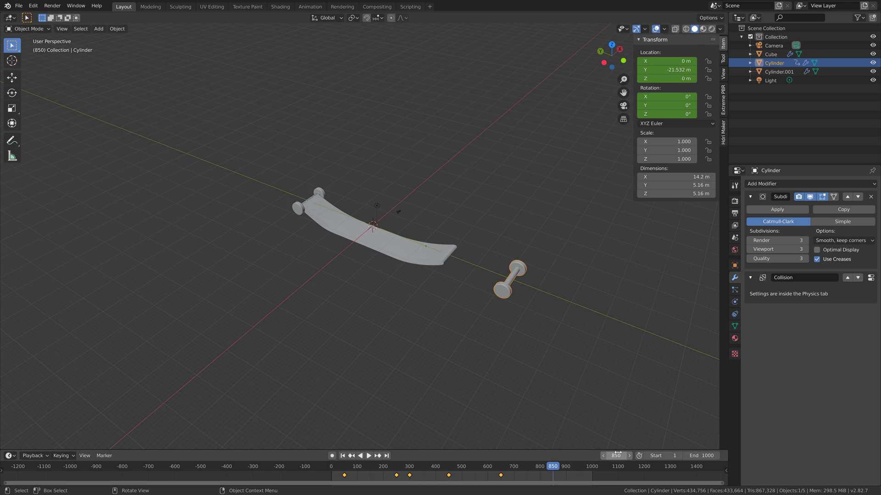
{"action": "left_click", "coordinate": [672, 69]}
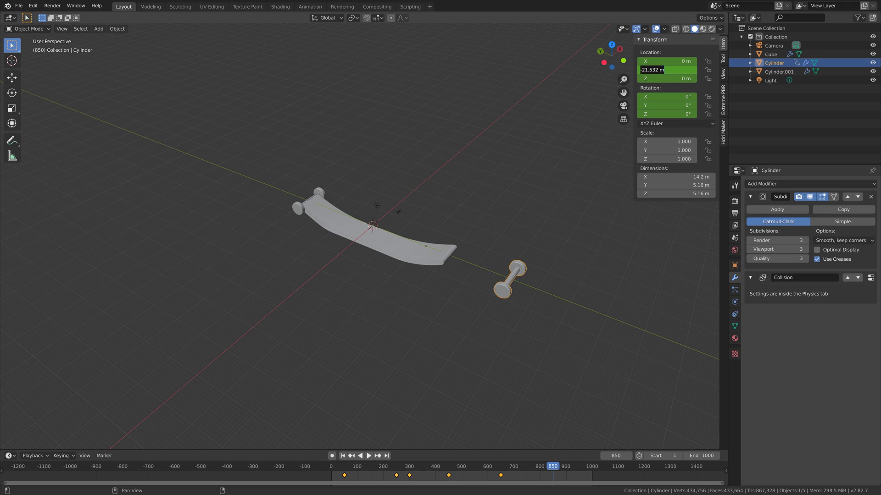
{"action": "type", "text": "0"}
{"action": "key", "text": "Return"}
{"action": "key", "text": "i"}
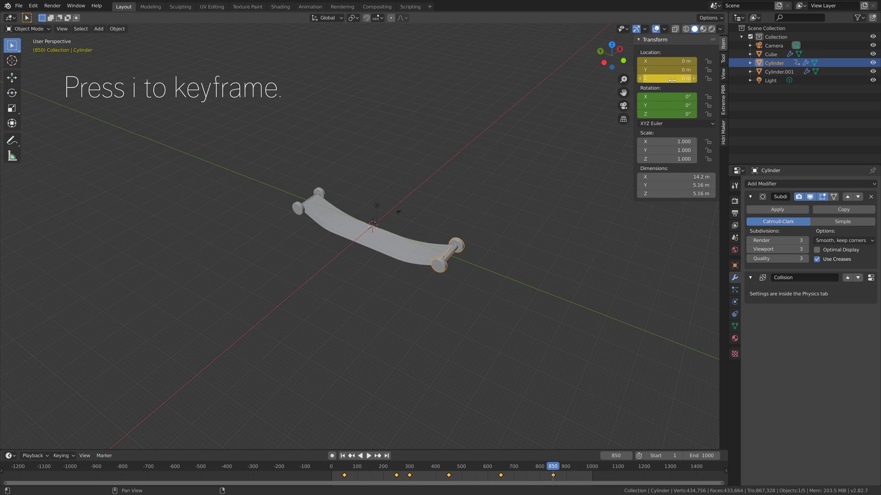
{"action": "key", "text": "i"}
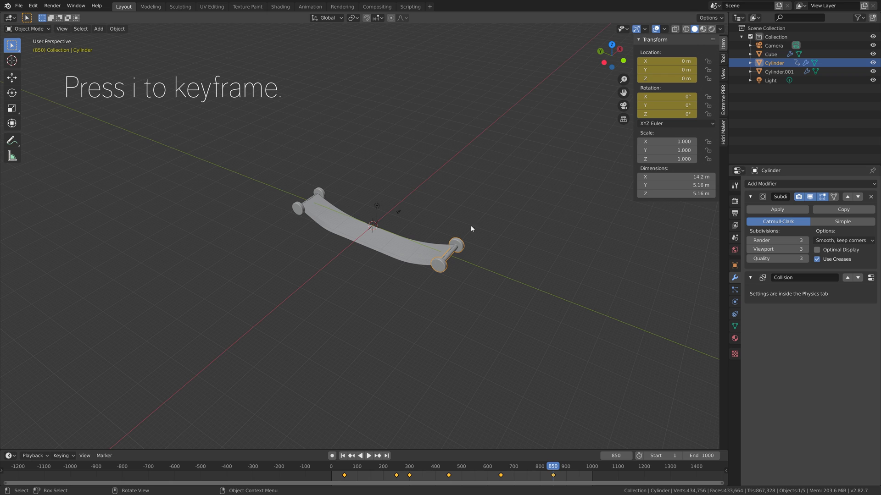
- Select the cloth band and set the end frame of its cloth simulation cache to 1000
{"action": "middle_click_drag", "start_coordinate": [375, 234], "coordinate": [411, 236]}
{"action": "left_click", "coordinate": [405, 225]}
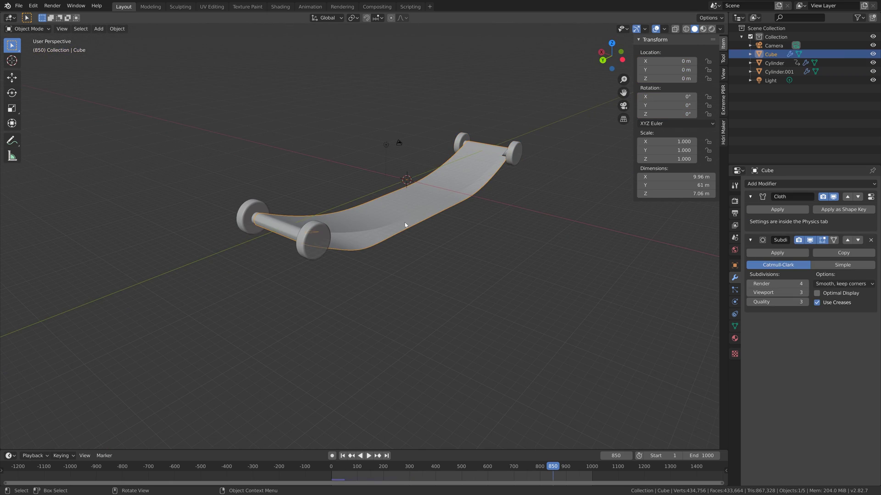
{"action": "left_click", "coordinate": [735, 303]}
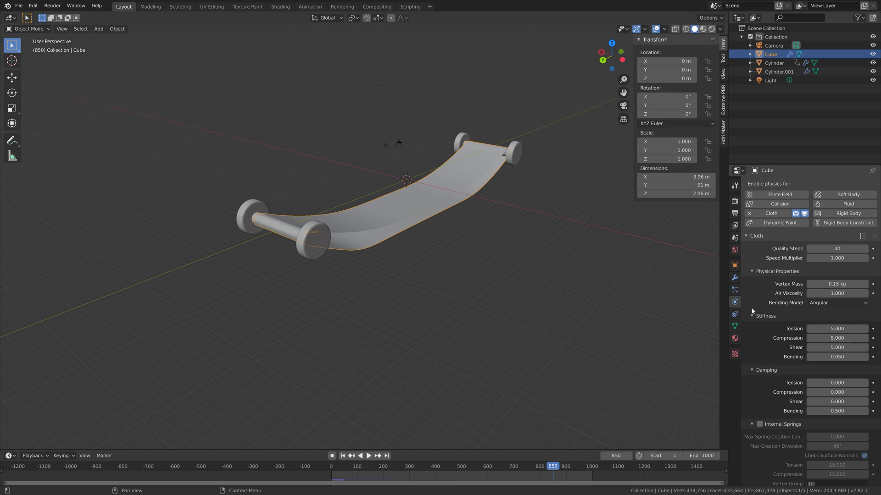
{"action": "scroll", "coordinate": [760, 310], "scroll_direction": "down", "scroll_amount": 12}
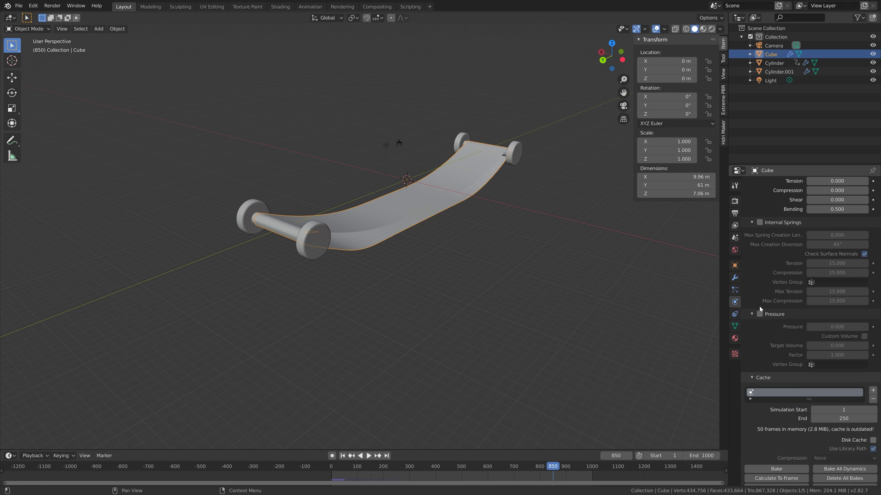
{"action": "left_click", "coordinate": [851, 351]}
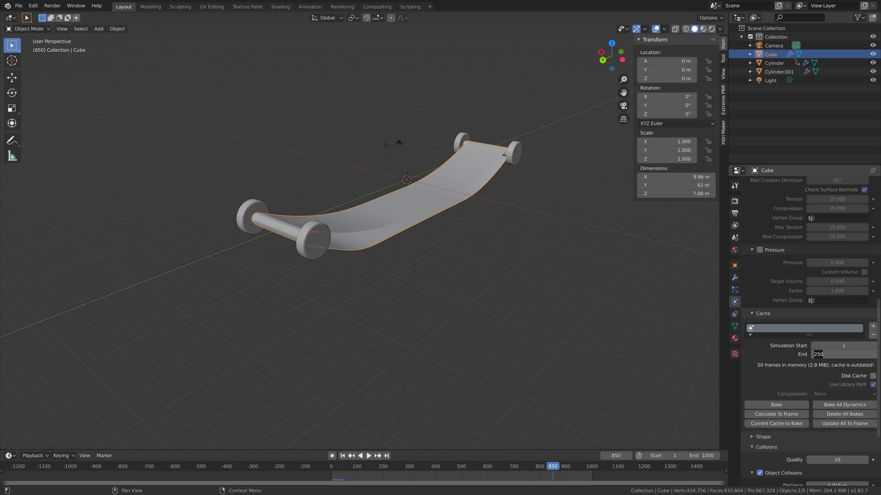
{"action": "type", "text": "1000"}
{"action": "key", "text": "Return"}
- Save the project as tut4.blend and bake the band's cloth simulation
{"action": "left_click", "coordinate": [18, 6]}
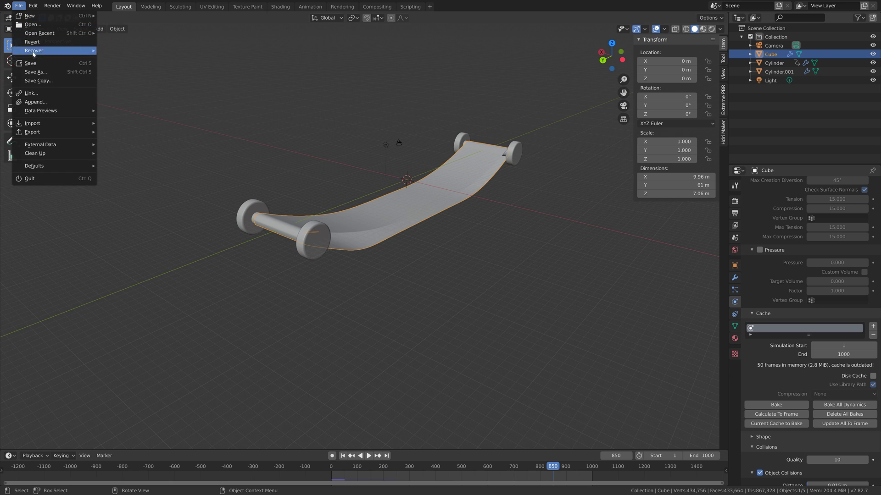
{"action": "left_click", "coordinate": [35, 72]}
{"action": "left_click", "coordinate": [554, 373]}
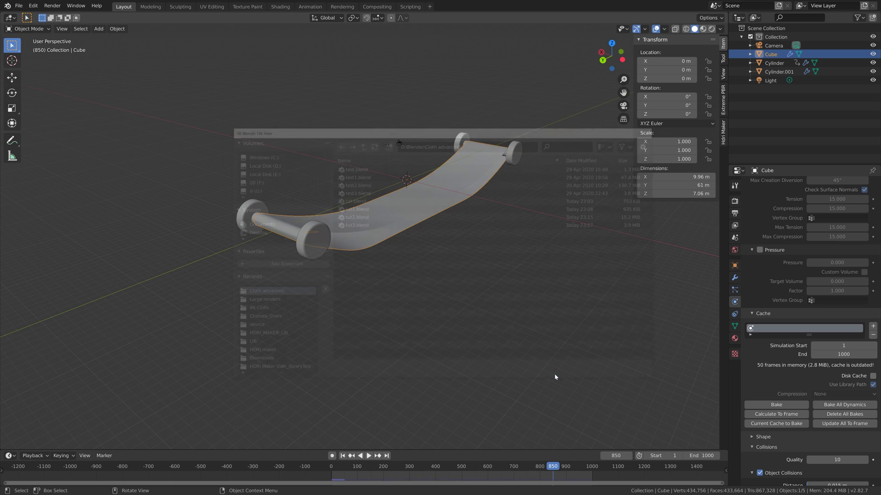
{"action": "left_click", "coordinate": [795, 405]}
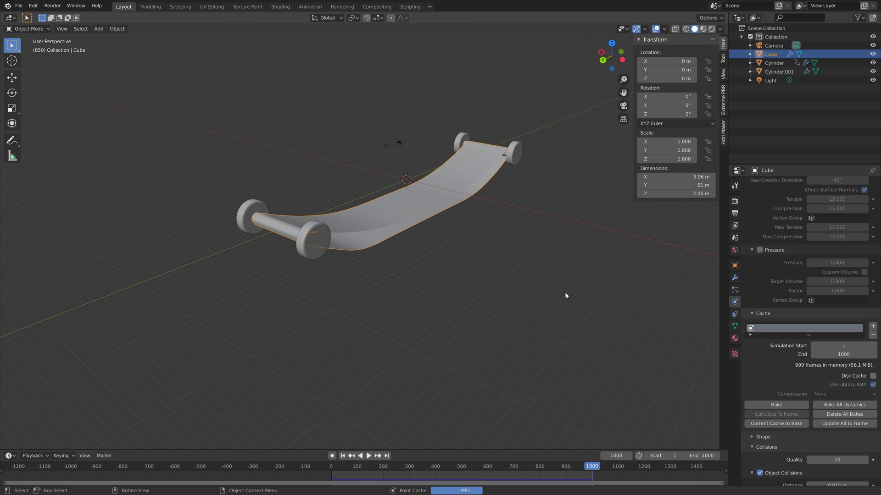
- Check the baked twist at several frames, stop at frame 202, and save the project file
{"action": "left_click", "coordinate": [450, 467]}
{"action": "left_click", "coordinate": [413, 466]}
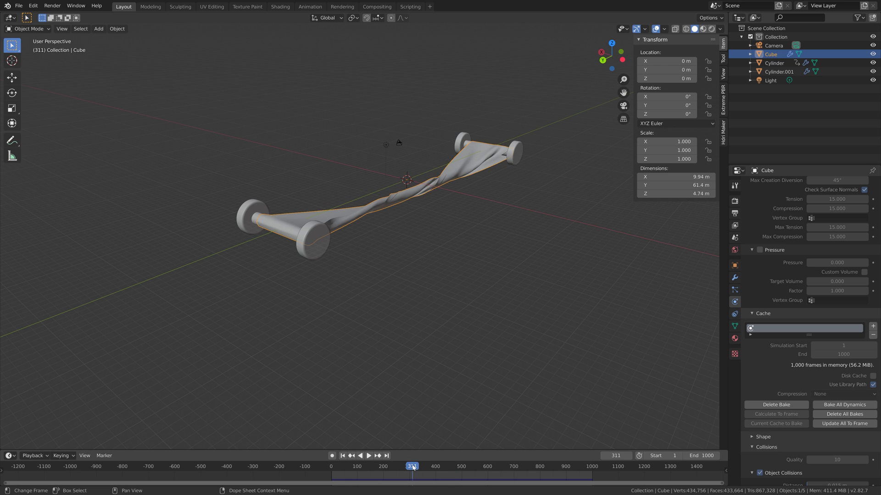
{"action": "left_click", "coordinate": [384, 467]}
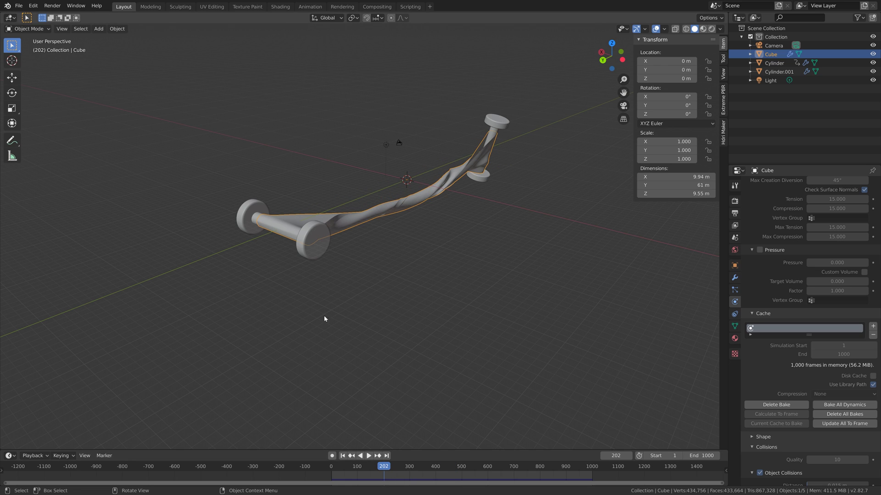
{"action": "left_click", "coordinate": [19, 5]}
{"action": "left_click", "coordinate": [34, 72]}
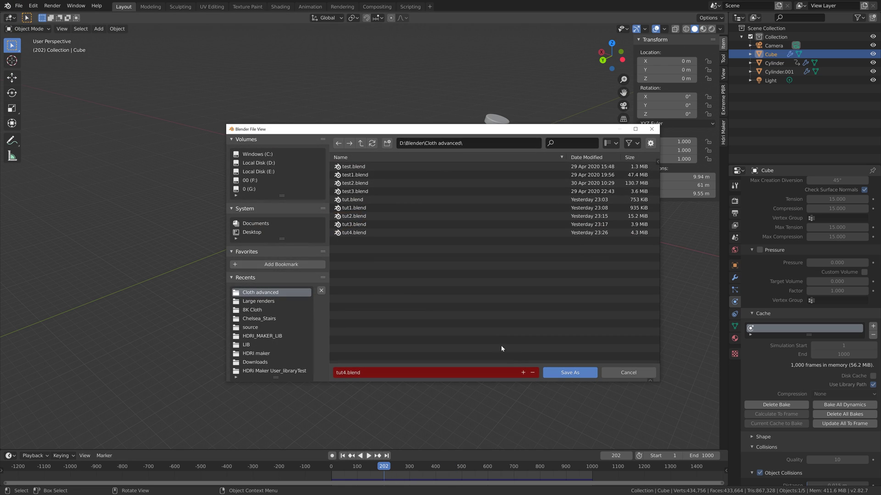
{"action": "left_click", "coordinate": [550, 373]}
- Add a Solidify modifier to the cloth band below its subdivision modifier
{"action": "scroll", "coordinate": [398, 233], "scroll_direction": "up", "scroll_amount": 3}
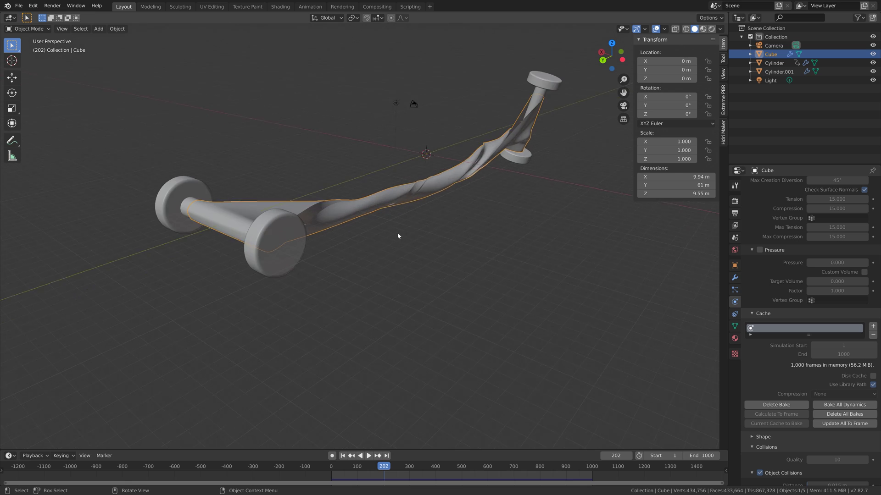
{"action": "middle_click_drag", "start_coordinate": [397, 232], "coordinate": [415, 242]}
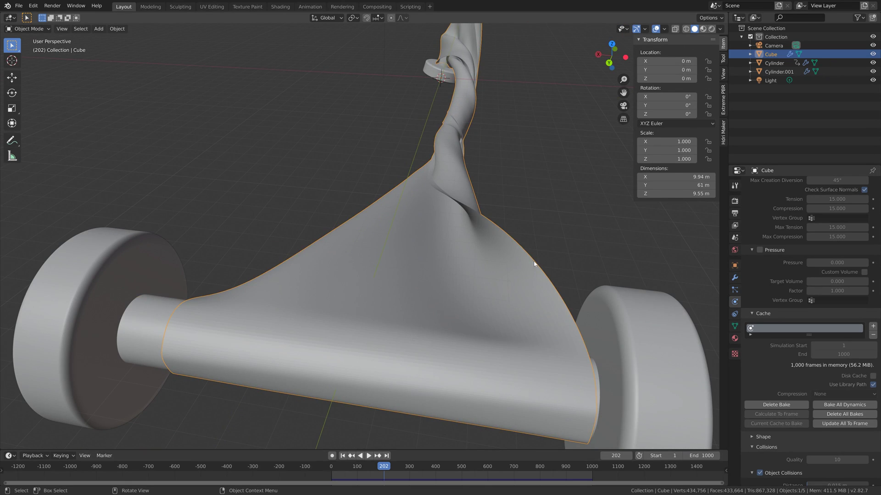
{"action": "left_click", "coordinate": [735, 278]}
{"action": "left_click", "coordinate": [776, 184]}
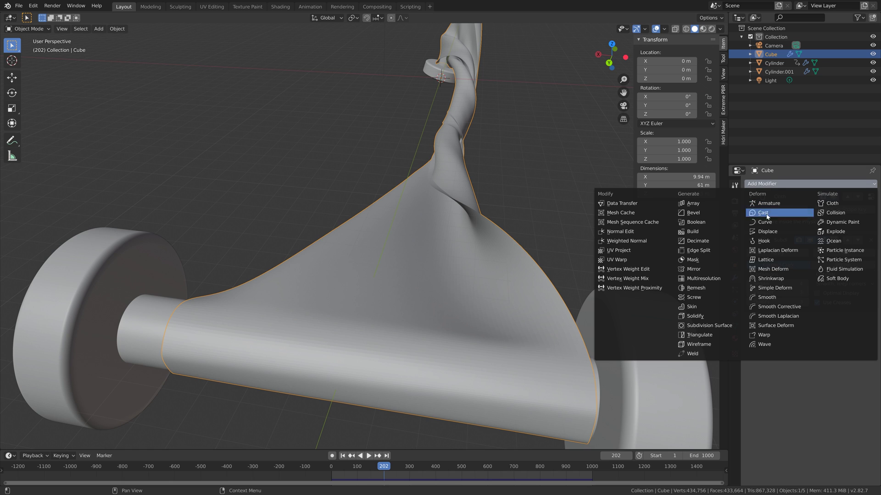
{"action": "left_click", "coordinate": [695, 316]}
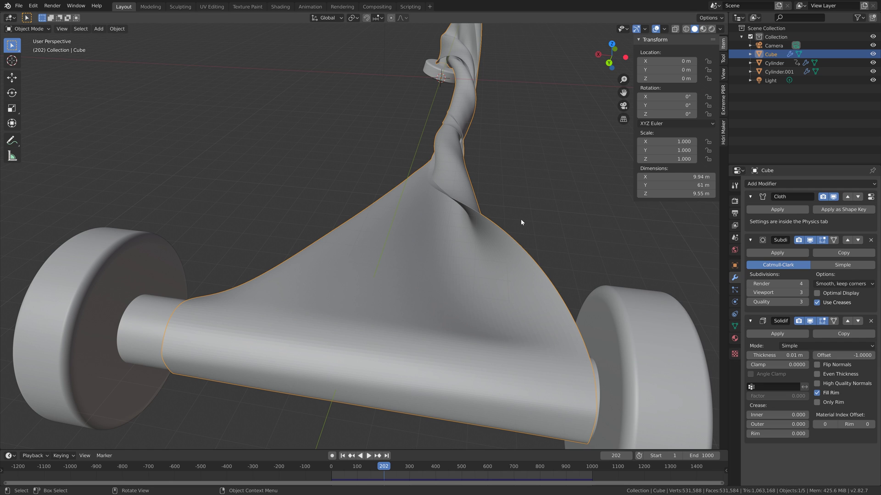
- Set the band's Solidify thickness to 0.03 m
{"action": "scroll", "coordinate": [521, 219], "scroll_direction": "up", "scroll_amount": 5}
{"action": "middle_click_drag", "start_coordinate": [521, 219], "coordinate": [510, 219]}
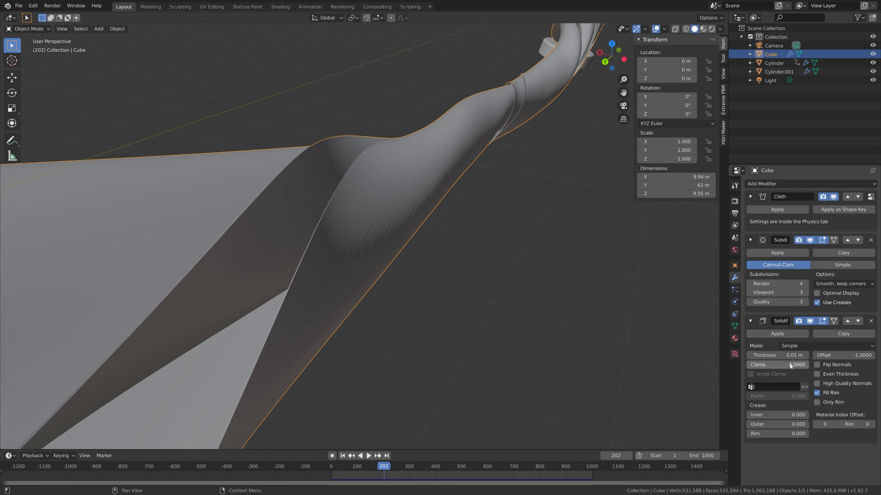
{"action": "left_click", "coordinate": [777, 356]}
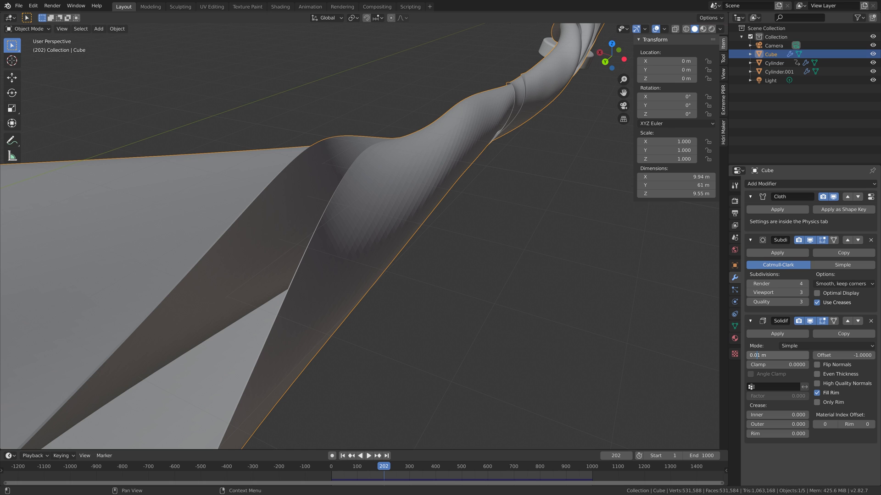
{"action": "key", "text": "BackSpace"}
{"action": "type", "text": "3"}
{"action": "key", "text": "Return"}
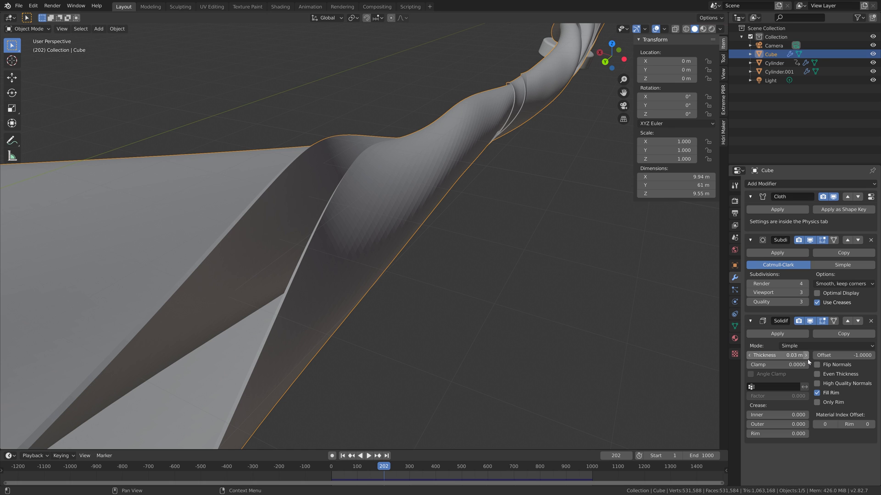
- Inspect the band's edges up close and set its Solidify thickness to 0.02 m
{"action": "scroll", "coordinate": [504, 205], "scroll_direction": "down", "scroll_amount": 5}
{"action": "middle_click_drag", "start_coordinate": [505, 205], "coordinate": [509, 234]}
{"action": "scroll", "coordinate": [529, 218], "scroll_direction": "up", "scroll_amount": 4}
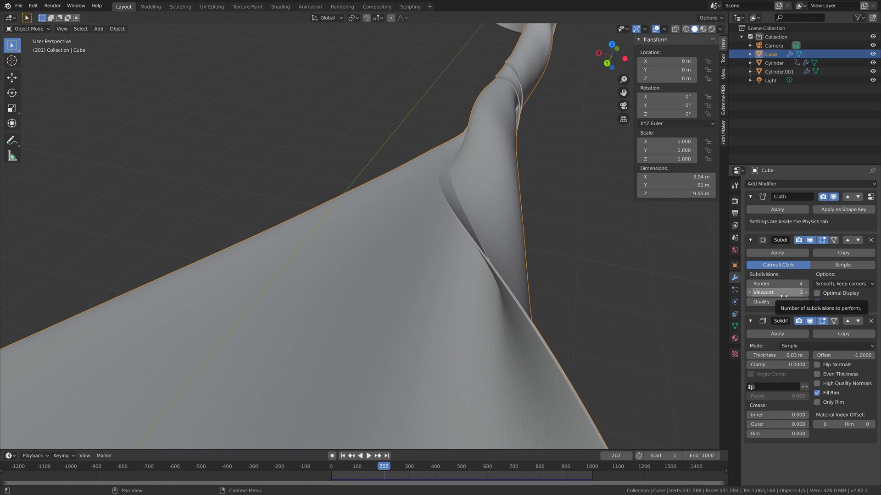
{"action": "left_click", "coordinate": [777, 355]}
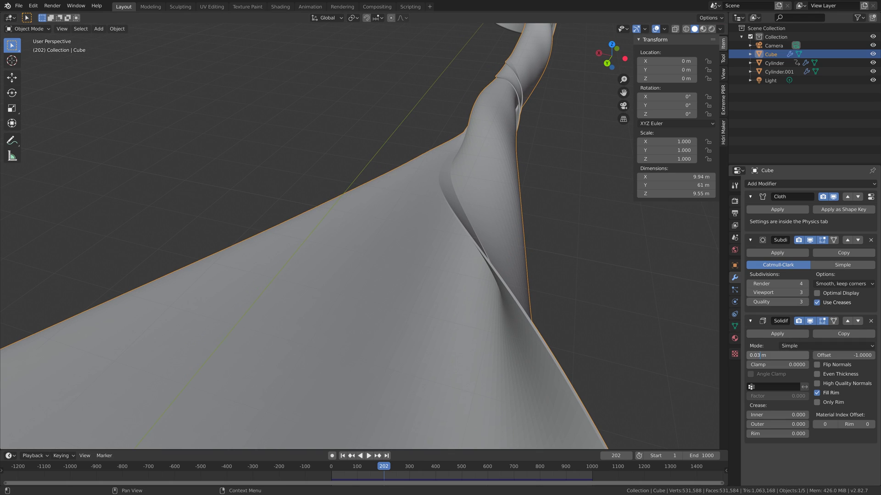
{"action": "key", "text": "Return"}
{"action": "scroll", "coordinate": [485, 232], "scroll_direction": "down", "scroll_amount": 6}
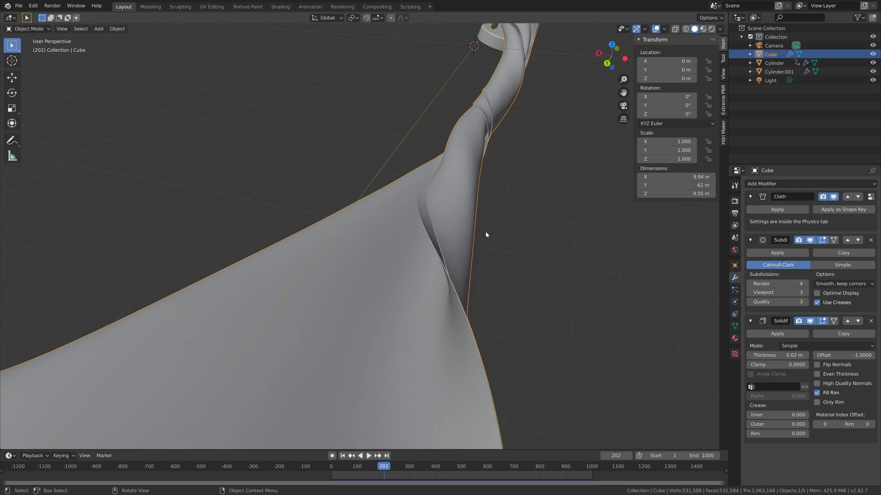
- Play through the baked simulation with the whole band in view and stop at frame 853
{"action": "middle_click_drag", "start_coordinate": [486, 236], "coordinate": [458, 248]}
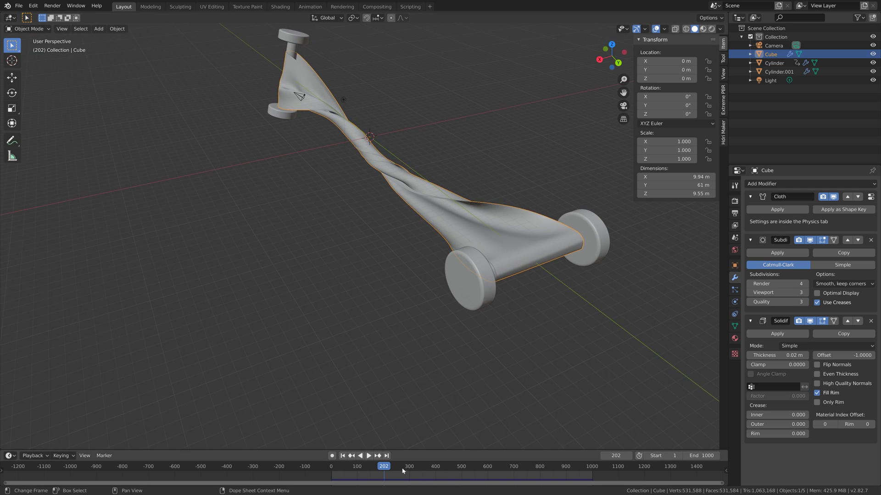
{"action": "key", "text": "space"}
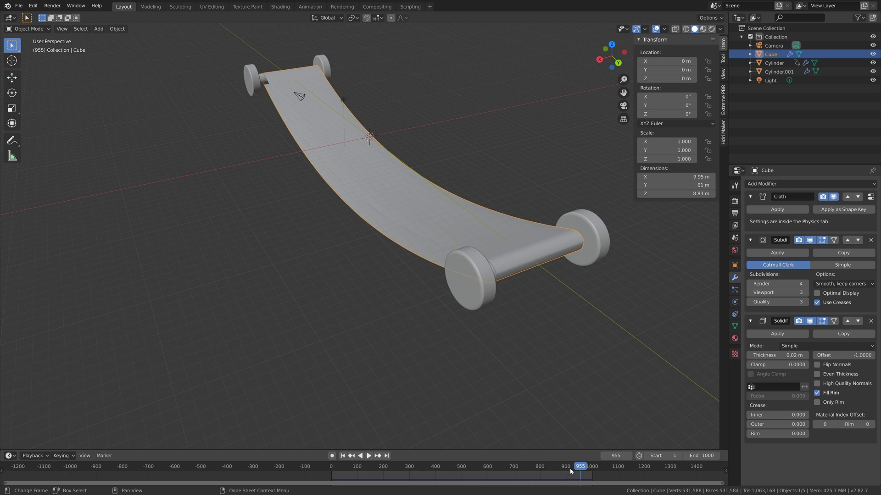
{"action": "left_click", "coordinate": [553, 466]}
{"action": "left_click", "coordinate": [43, 29]}
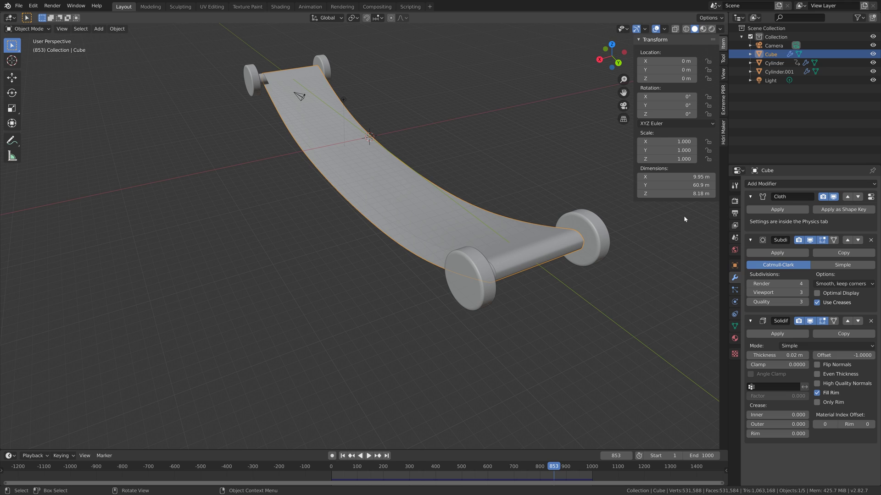
- Change the existing point light to a Sun with a strength of 15
{"action": "left_click", "coordinate": [343, 100]}
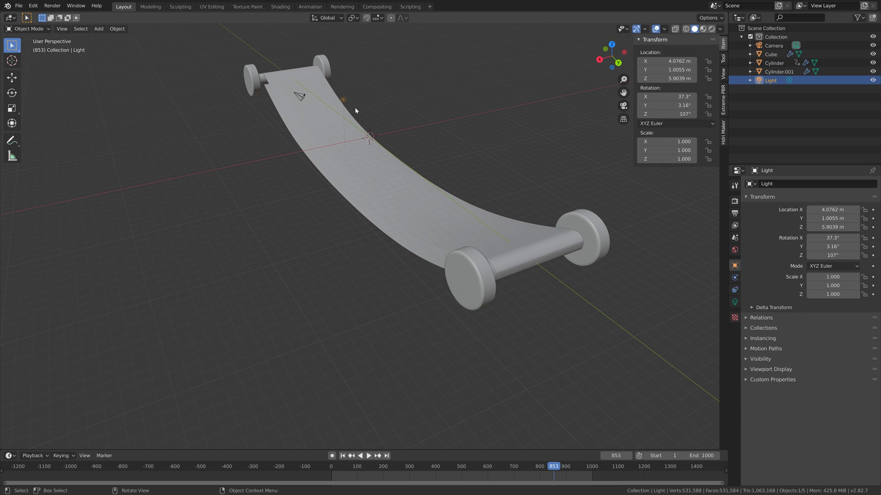
{"action": "left_click", "coordinate": [735, 302]}
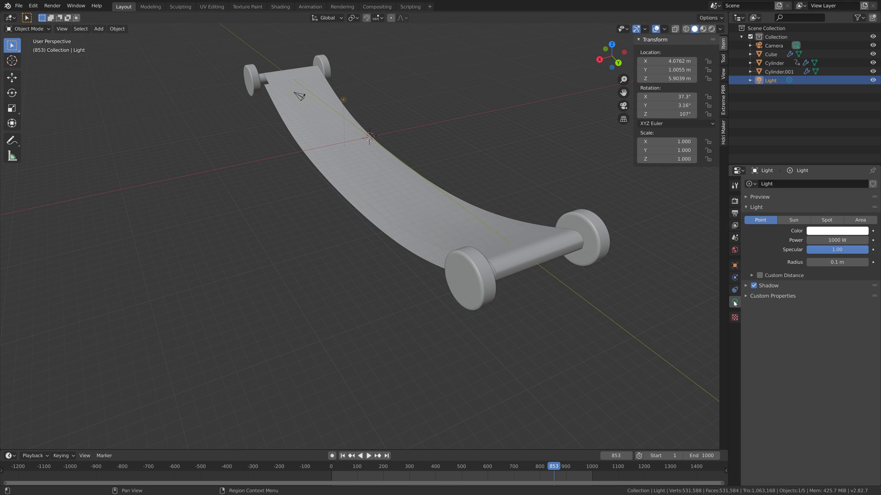
{"action": "left_click", "coordinate": [793, 220]}
{"action": "left_click", "coordinate": [835, 240]}
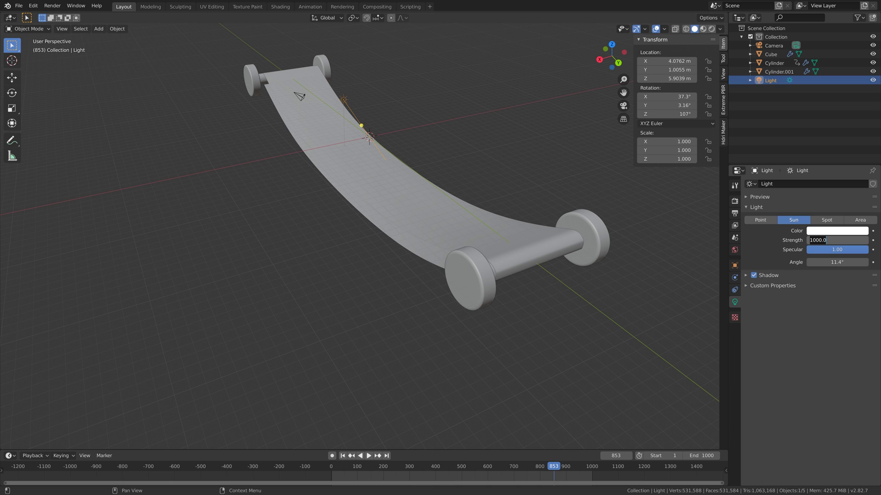
{"action": "key", "text": "Return"}
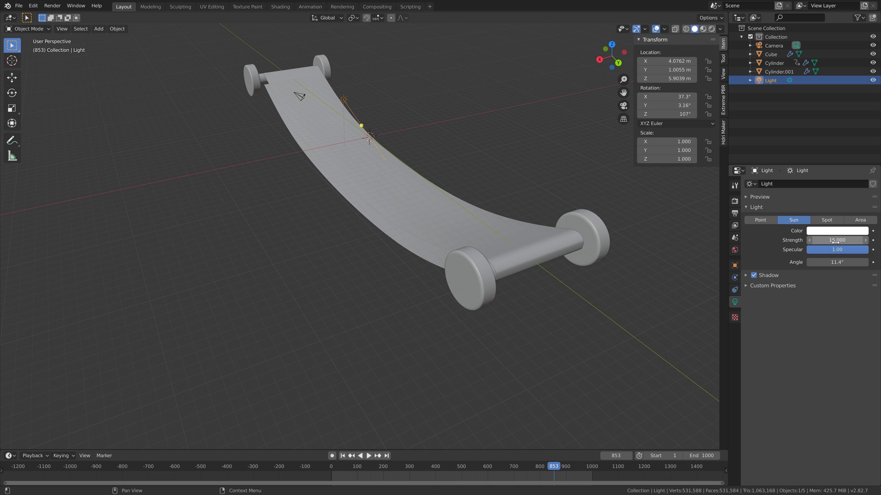
- Add a plane as the floor, lower it to about -22.1 m on Z, and scale it up about 297 times
{"action": "scroll", "coordinate": [360, 222], "scroll_direction": "down", "scroll_amount": 4}
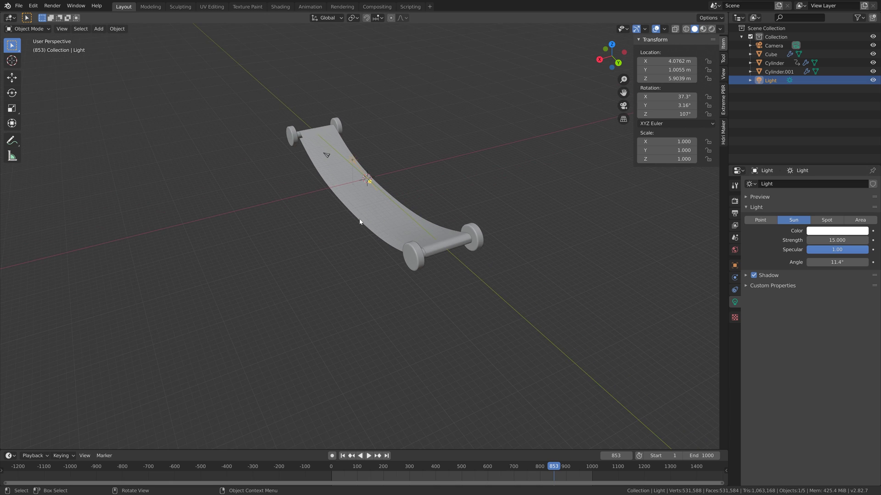
{"action": "middle_click_drag", "start_coordinate": [359, 222], "coordinate": [422, 213]}
{"action": "key", "text": "shift+a"}
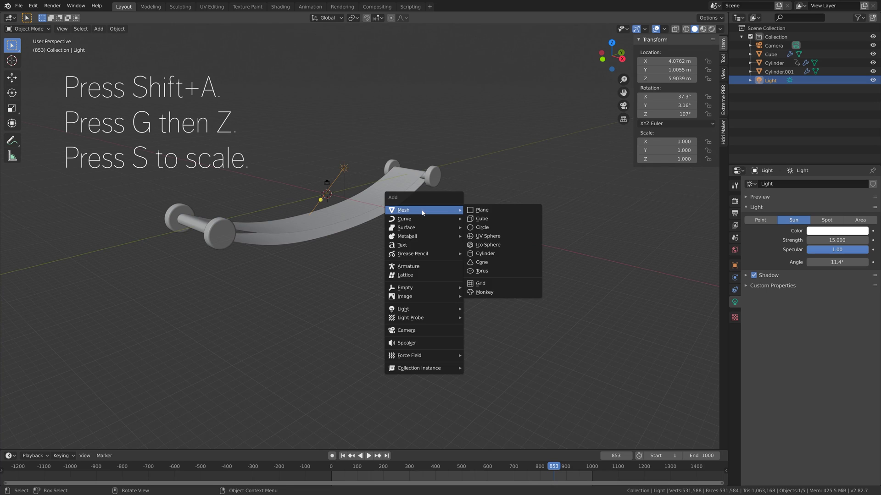
{"action": "left_click", "coordinate": [479, 210]}
{"action": "key", "text": "g"}
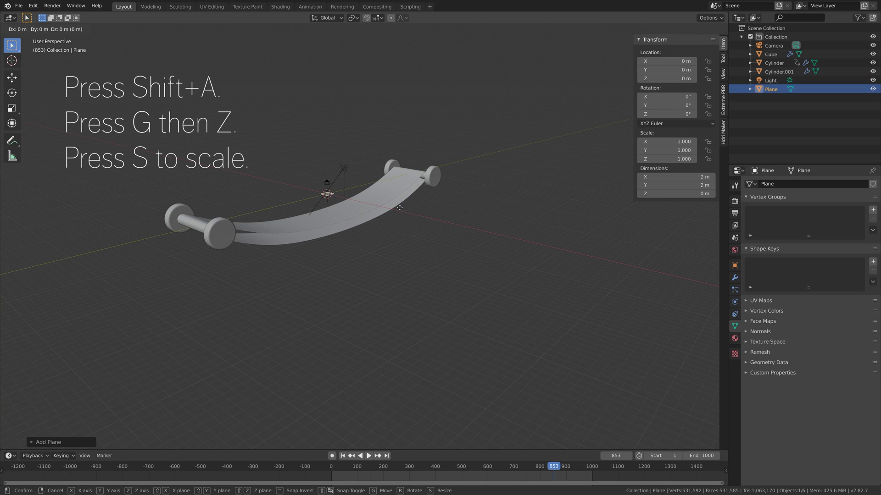
{"action": "key", "text": "z"}
{"action": "key", "text": "Return"}
{"action": "key", "text": "s"}
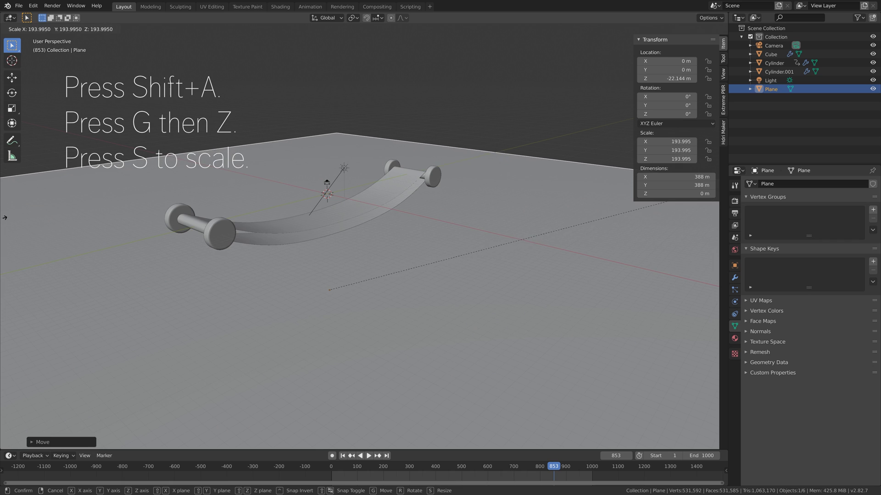
{"action": "key", "text": "Return"}
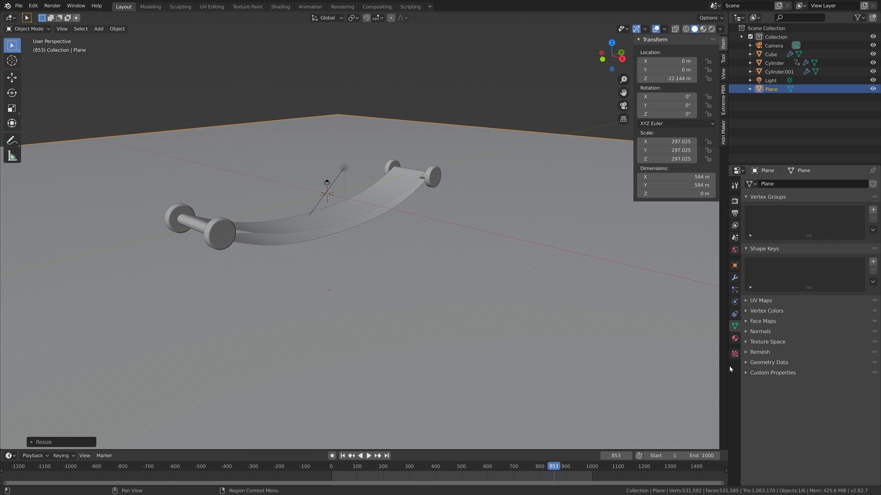
- Set the Eevee render and viewport samples to 200
{"action": "left_click", "coordinate": [735, 201]}
{"action": "left_click", "coordinate": [835, 209]}
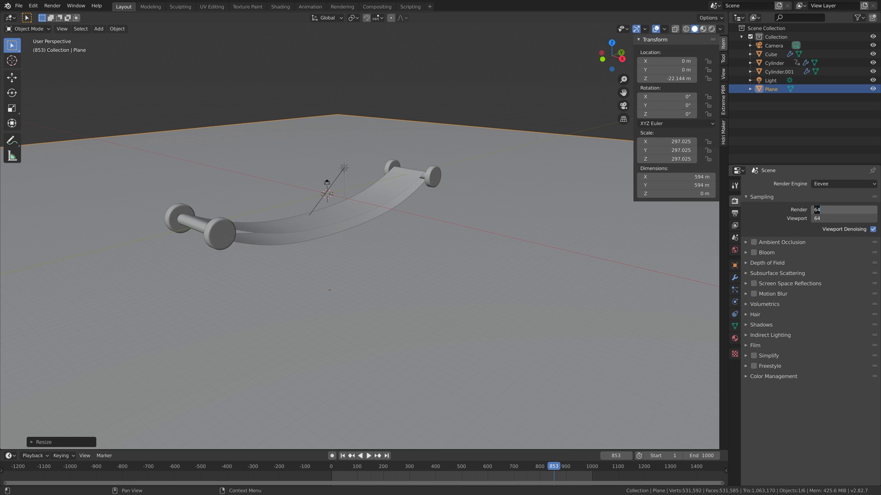
{"action": "type", "text": "200"}
{"action": "key", "text": "Return"}
- Enable Screen Space Reflections and show the scene in Rendered viewport shading with the band selected
{"action": "left_click", "coordinate": [754, 284]}
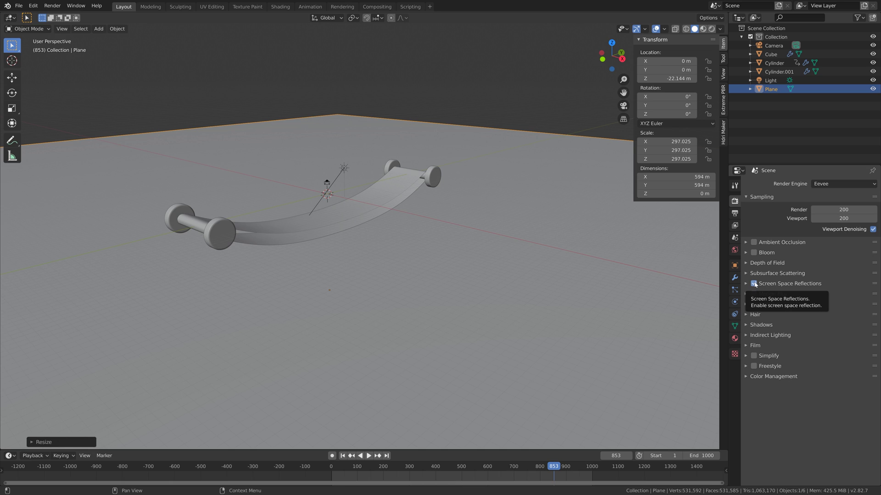
{"action": "left_click", "coordinate": [389, 200]}
{"action": "left_click", "coordinate": [713, 30]}
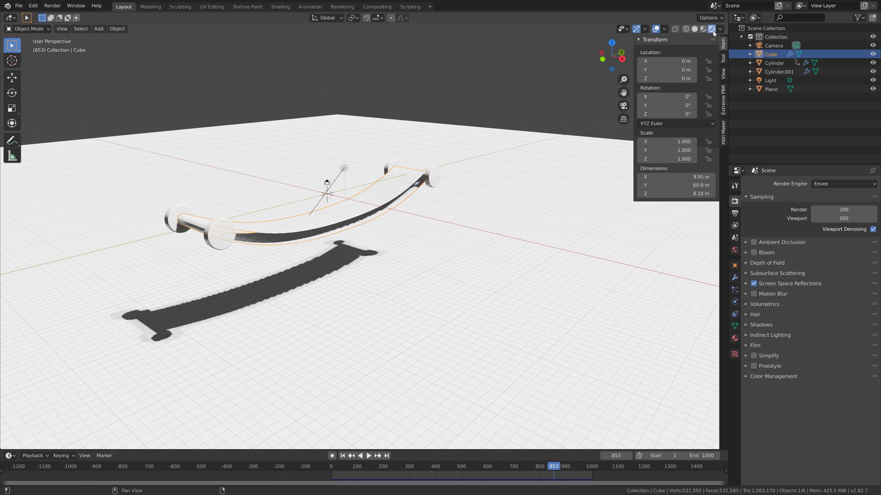
- Make the band's Principled BSDF material red, with metallic at 0.437 and roughness at 0.518
{"action": "left_click", "coordinate": [735, 338]}
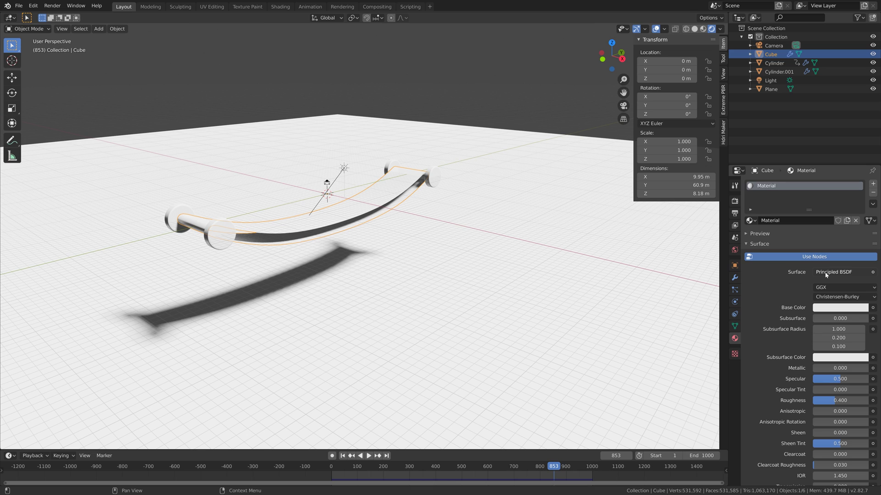
{"action": "left_click", "coordinate": [830, 308]}
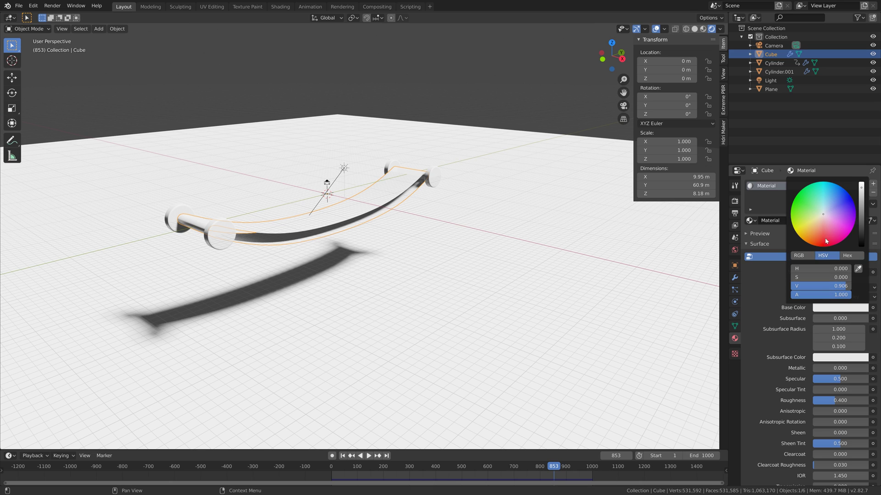
{"action": "left_click", "coordinate": [822, 239]}
{"action": "left_click_drag", "start_coordinate": [822, 239], "coordinate": [820, 244]}
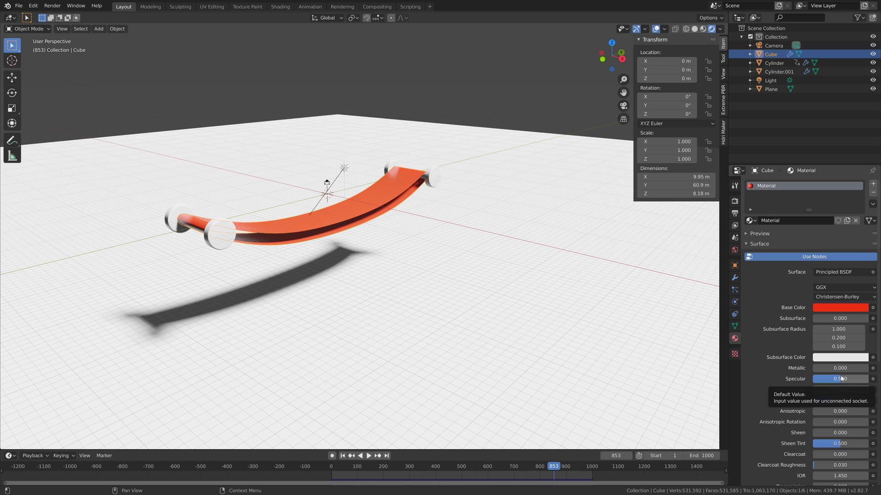
{"action": "mouse_move", "coordinate": [840, 368]}
{"action": "left_mouse_down"}
{"action": "mouse_move", "coordinate": [851, 368]}
{"action": "mouse_move", "coordinate": [836, 368]}
{"action": "left_mouse_up"}
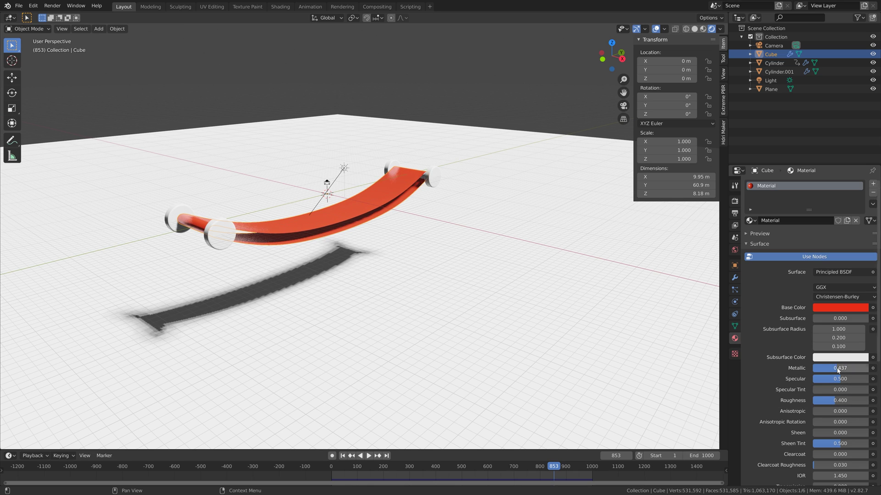
{"action": "left_click_drag", "start_coordinate": [835, 400], "coordinate": [842, 400]}
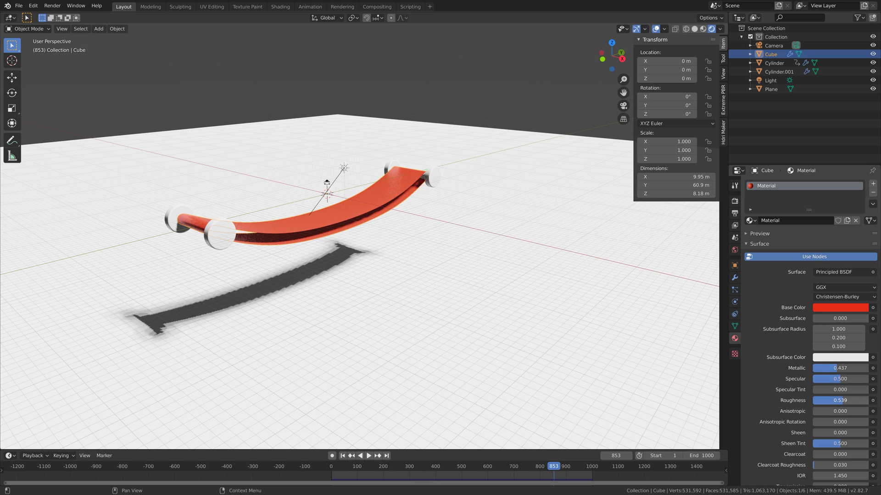
- Go to frame 354 and raise the band material's metallic value to 0.841
{"action": "mouse_move", "coordinate": [431, 467]}
{"action": "left_mouse_down"}
{"action": "mouse_move", "coordinate": [450, 467]}
{"action": "mouse_move", "coordinate": [424, 467]}
{"action": "left_mouse_up"}
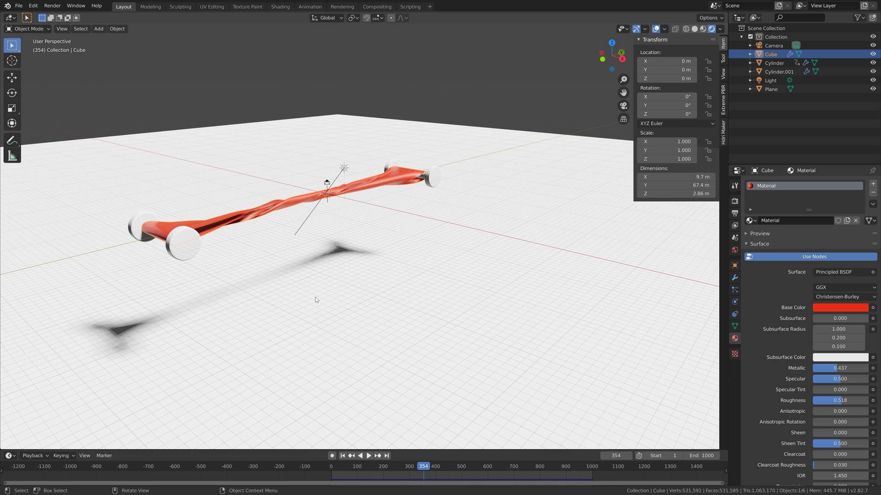
{"action": "middle_click_drag", "start_coordinate": [314, 298], "coordinate": [333, 272]}
{"action": "scroll", "coordinate": [333, 272], "scroll_direction": "up", "scroll_amount": 4}
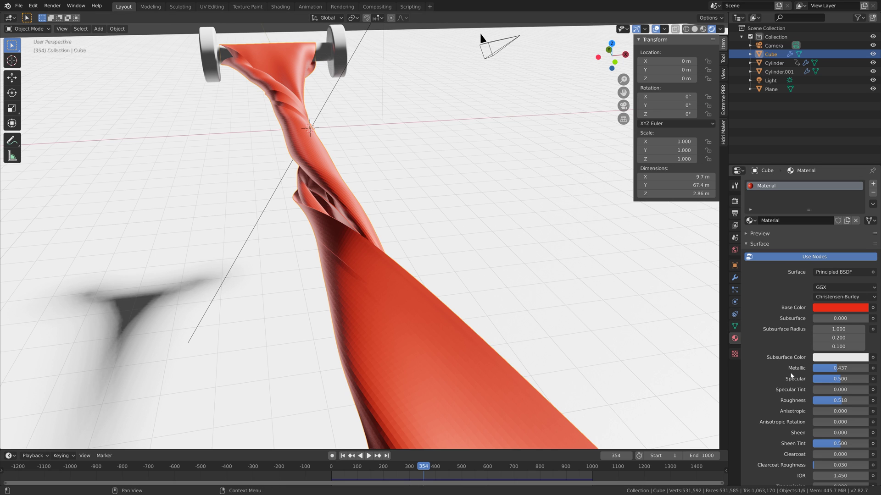
{"action": "left_click_drag", "start_coordinate": [837, 371], "coordinate": [858, 371]}
- Switch the band material's shader to Glossy BSDF with roughness 0.759 and a red colour of hue 0.012 and saturation 0.855
{"action": "left_click", "coordinate": [828, 272]}
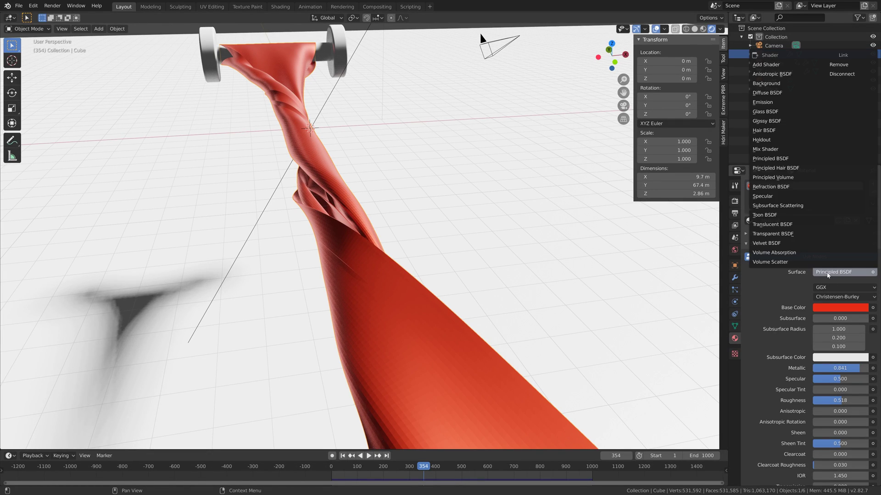
{"action": "left_click", "coordinate": [767, 121]}
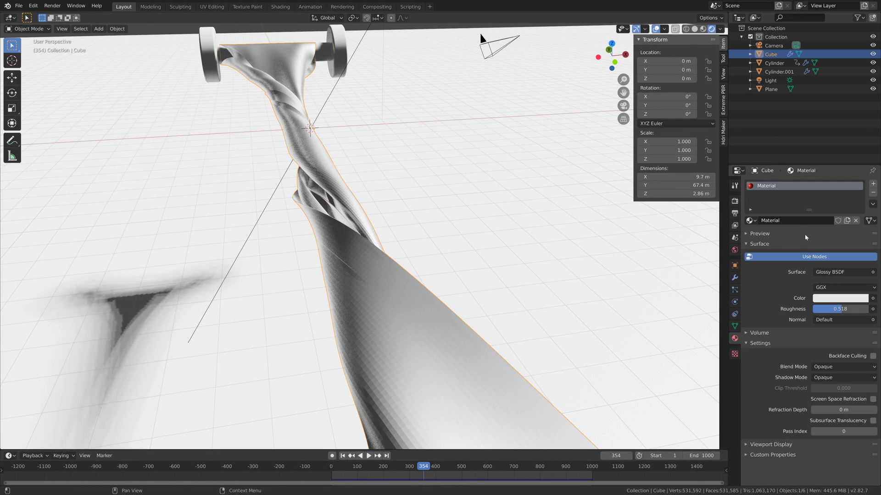
{"action": "left_click_drag", "start_coordinate": [841, 309], "coordinate": [849, 308]}
{"action": "left_click", "coordinate": [840, 298]}
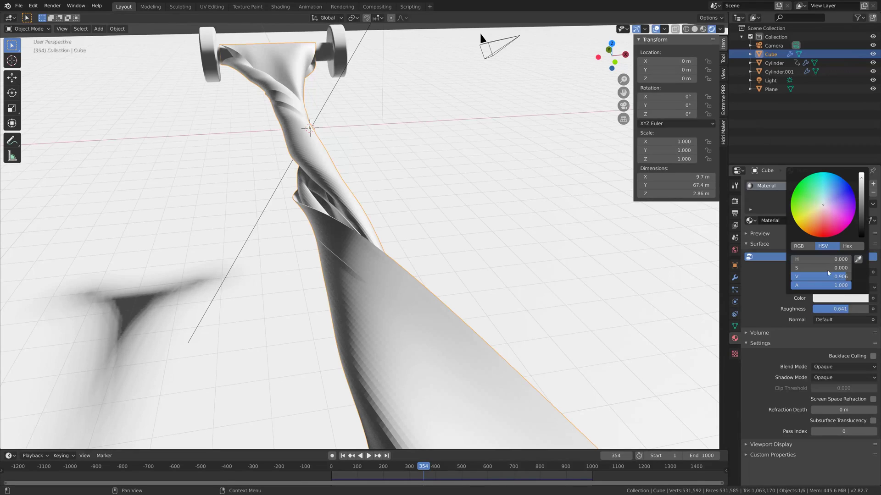
{"action": "left_click", "coordinate": [821, 232]}
{"action": "left_click_drag", "start_coordinate": [821, 231], "coordinate": [821, 229]}
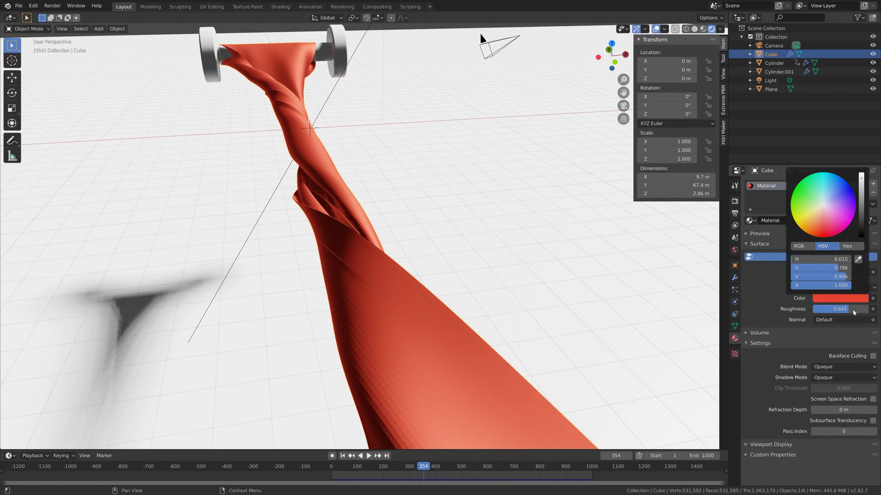
{"action": "left_click_drag", "start_coordinate": [853, 310], "coordinate": [855, 310]}
{"action": "middle_click_drag", "start_coordinate": [480, 38], "coordinate": [483, 299]}
{"action": "left_click_drag", "start_coordinate": [840, 309], "coordinate": [867, 308]}
{"action": "left_click", "coordinate": [837, 297]}
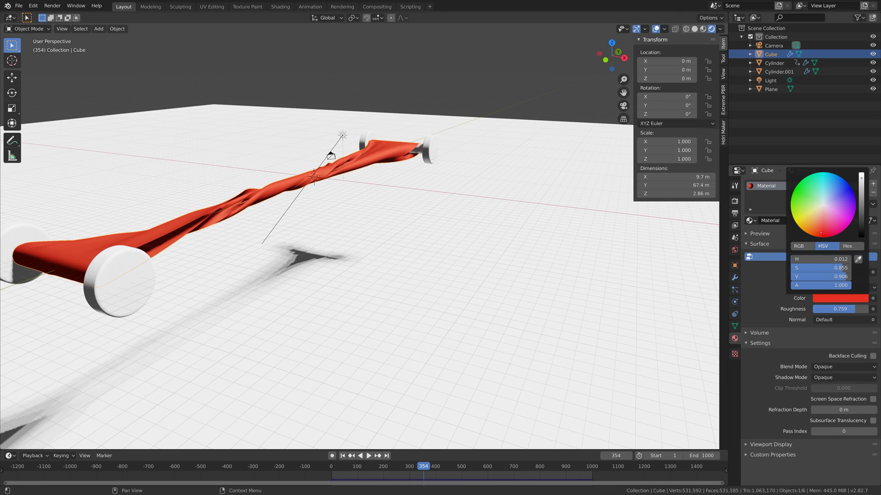
- Give the floor plane a new material with a pure black base colour
{"action": "left_click", "coordinate": [484, 223]}
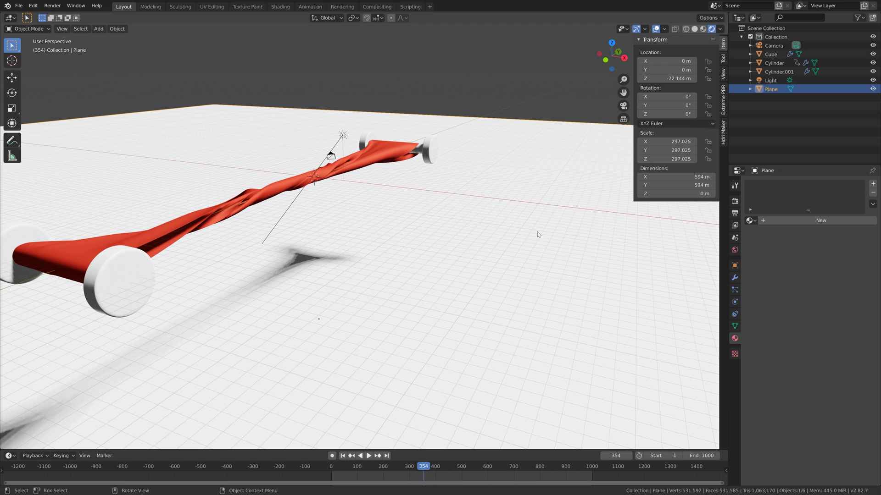
{"action": "left_click", "coordinate": [807, 220]}
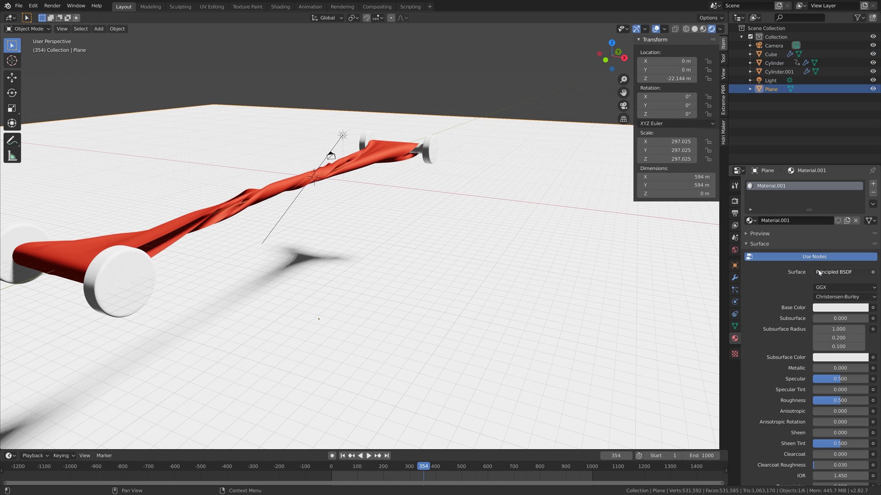
{"action": "left_click", "coordinate": [840, 308]}
{"action": "scroll", "coordinate": [821, 243], "scroll_direction": "down", "scroll_amount": 20}
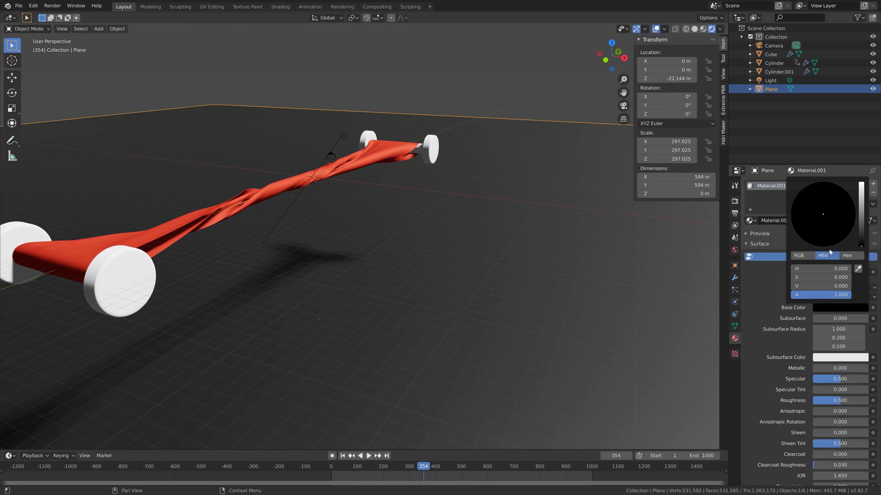
- Darken the world background colour to a value of about 0.06
{"action": "middle_click_drag", "start_coordinate": [655, 260], "coordinate": [624, 264]}
{"action": "left_click", "coordinate": [734, 250]}
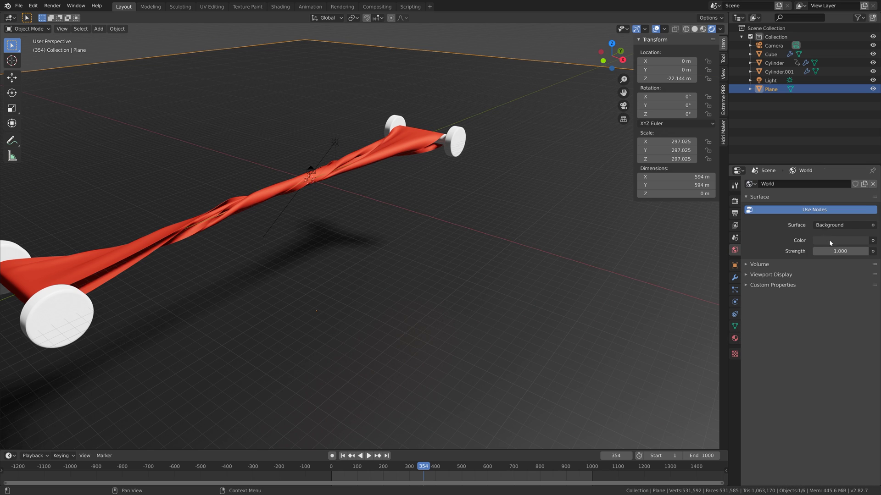
{"action": "left_click", "coordinate": [830, 243]}
{"action": "scroll", "coordinate": [823, 216], "scroll_direction": "down", "scroll_amount": 5}
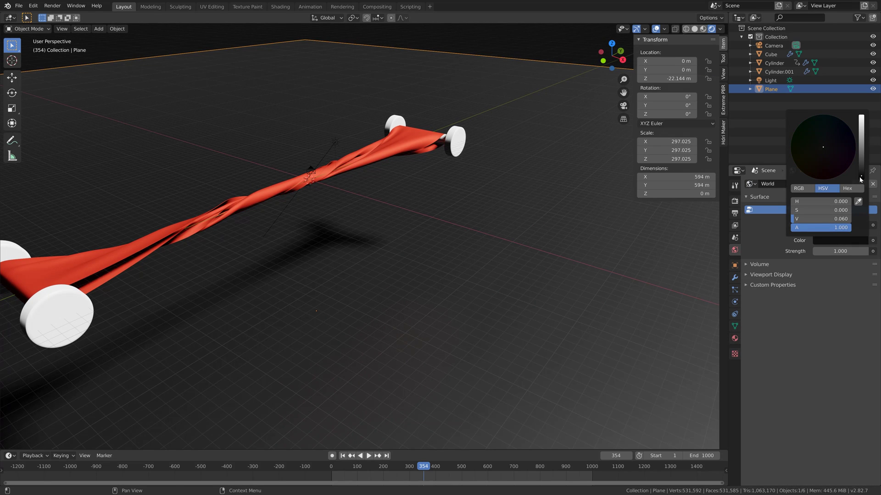
- Set the floor plane material's metallic to 0.955 and its roughness to 0.300
{"action": "left_click", "coordinate": [734, 338]}
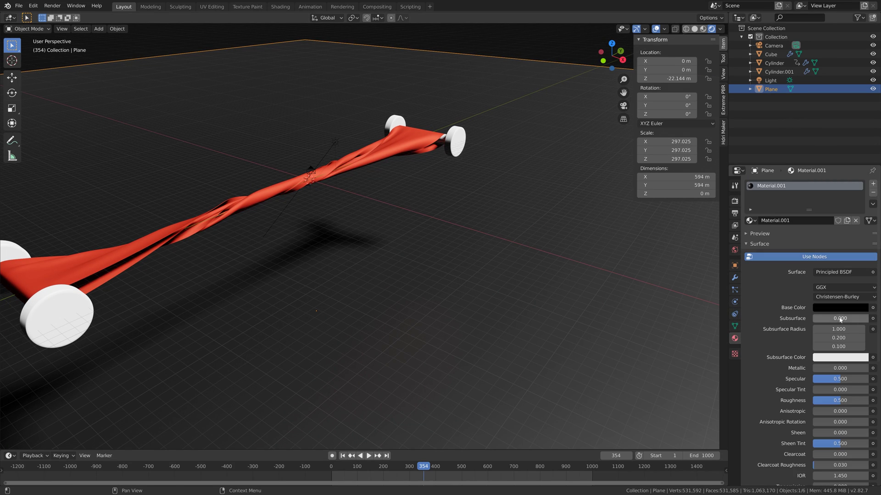
{"action": "left_click_drag", "start_coordinate": [840, 369], "coordinate": [865, 368]}
{"action": "scroll", "coordinate": [589, 303], "scroll_direction": "down", "scroll_amount": 4}
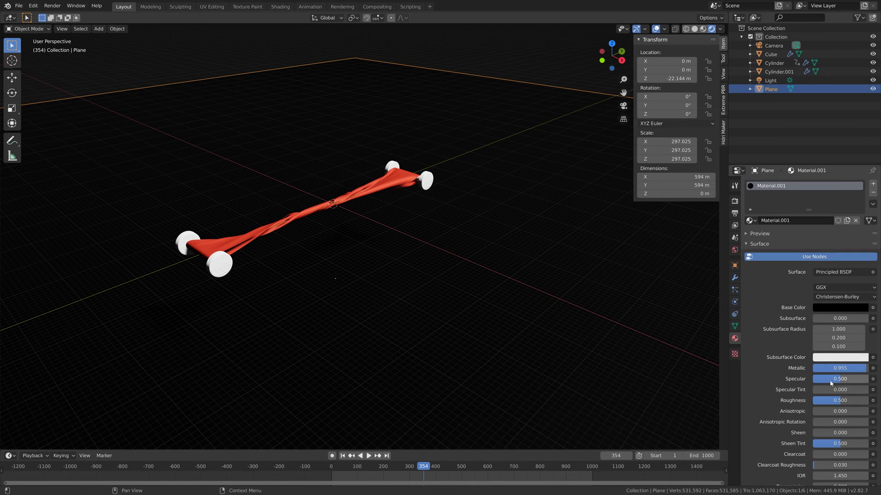
{"action": "mouse_move", "coordinate": [835, 401]}
{"action": "left_mouse_down"}
{"action": "mouse_move", "coordinate": [853, 401]}
{"action": "mouse_move", "coordinate": [814, 401]}
{"action": "mouse_move", "coordinate": [829, 401]}
{"action": "left_mouse_up"}
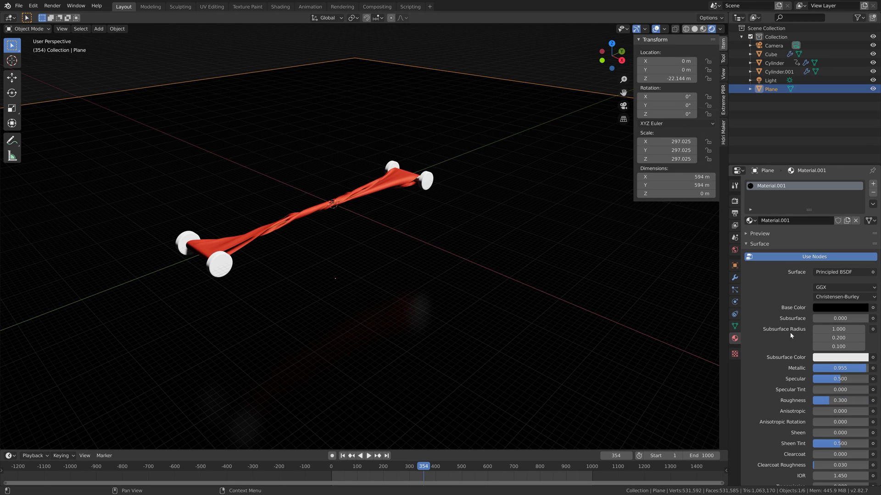
- Set the Eevee shadow cube size to 64px
{"action": "left_click", "coordinate": [735, 201]}
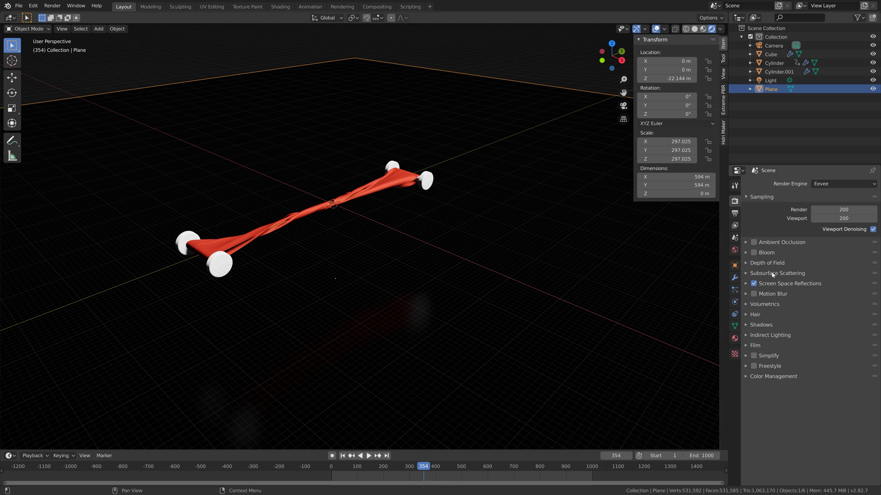
{"action": "left_click", "coordinate": [761, 325]}
{"action": "left_click", "coordinate": [825, 338]}
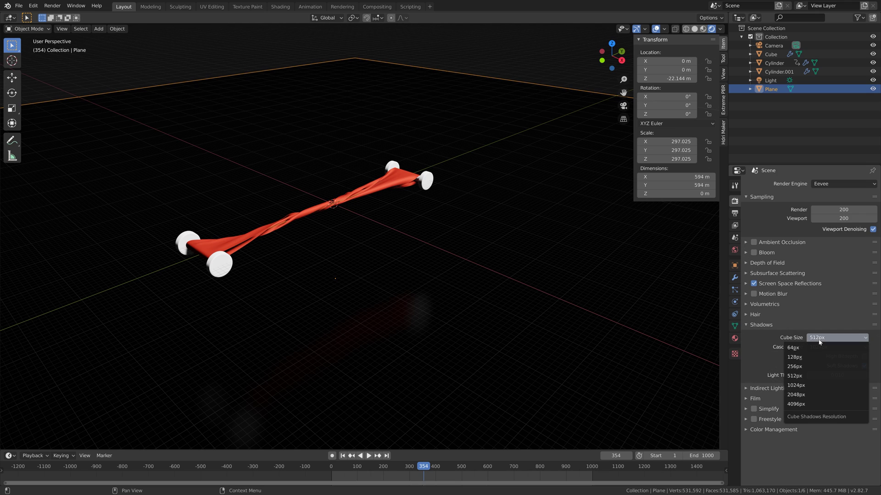
{"action": "left_click", "coordinate": [807, 346]}
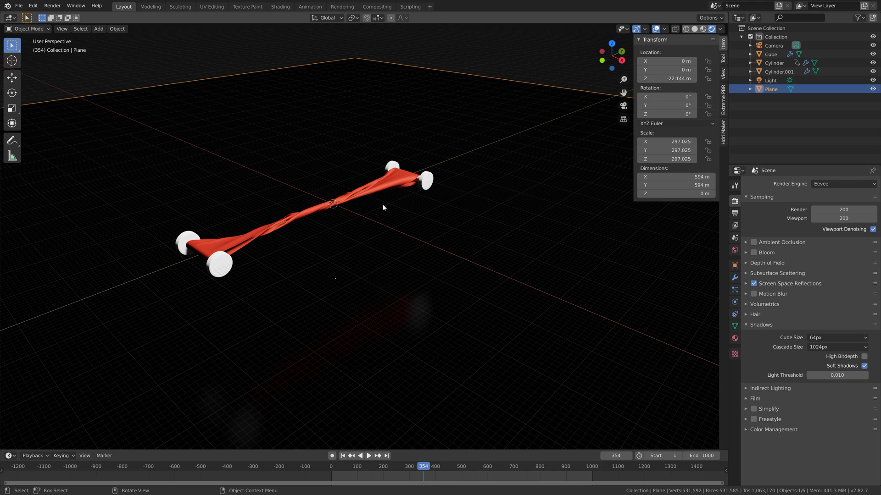
- Give the far roller a new Glossy BSDF material with a dark grey colour of value 0.323
{"action": "left_click", "coordinate": [430, 182]}
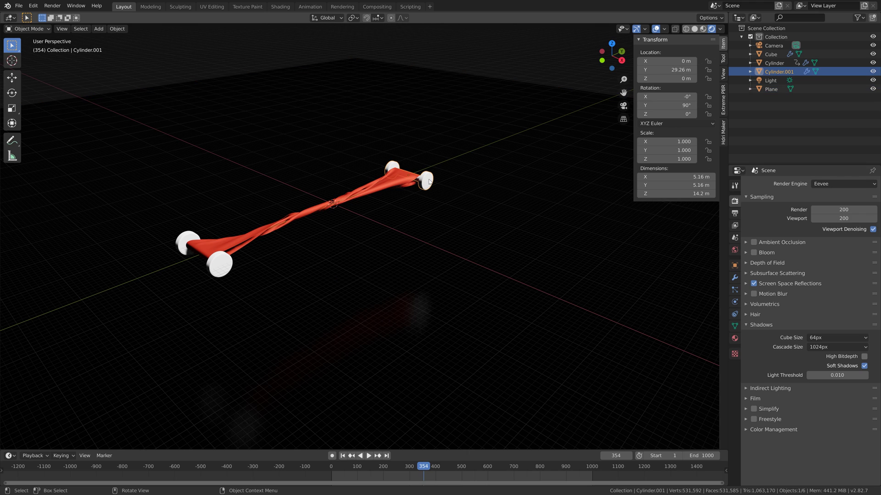
{"action": "left_click", "coordinate": [734, 338]}
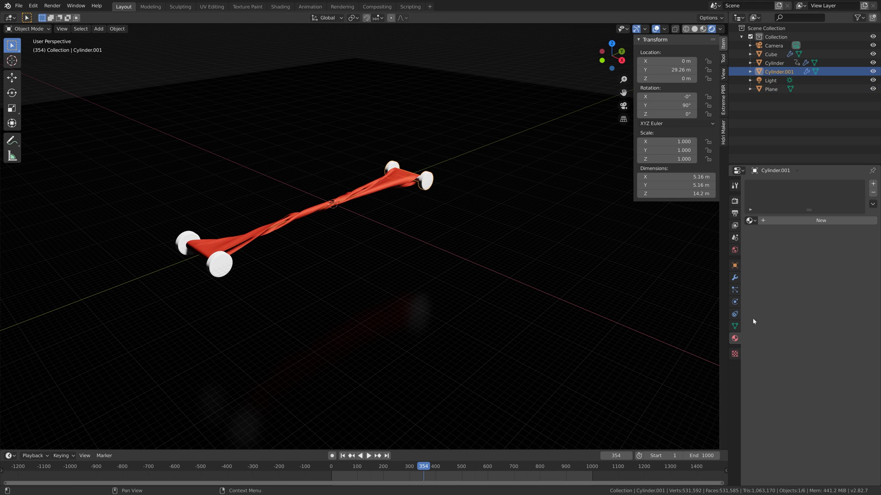
{"action": "left_click", "coordinate": [789, 221]}
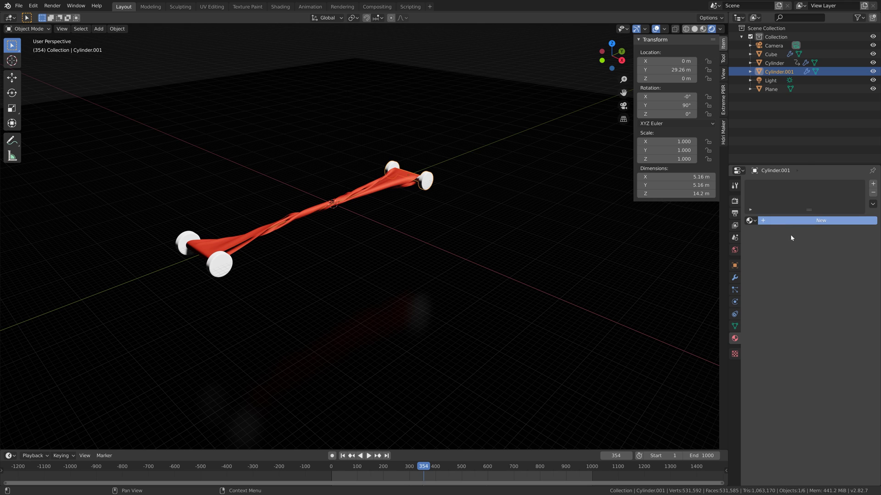
{"action": "left_click", "coordinate": [818, 271]}
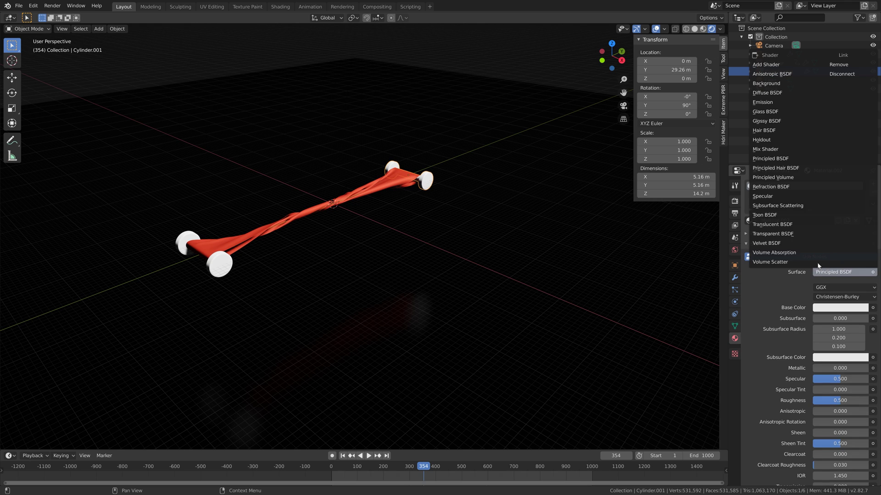
{"action": "left_click", "coordinate": [773, 121]}
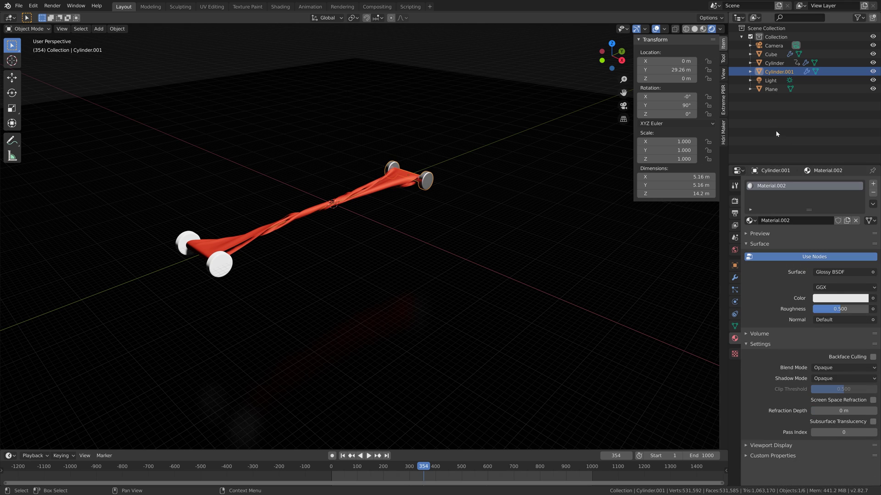
{"action": "left_click", "coordinate": [834, 298]}
{"action": "left_click_drag", "start_coordinate": [826, 276], "coordinate": [799, 277]}
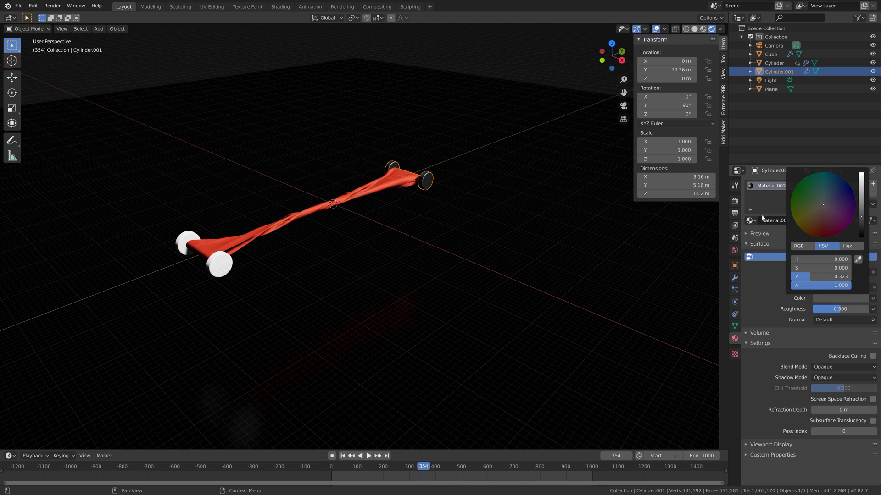
- Assign the far roller's existing material, Material.002, to the near roller
{"action": "left_click", "coordinate": [220, 266]}
{"action": "left_click", "coordinate": [751, 221]}
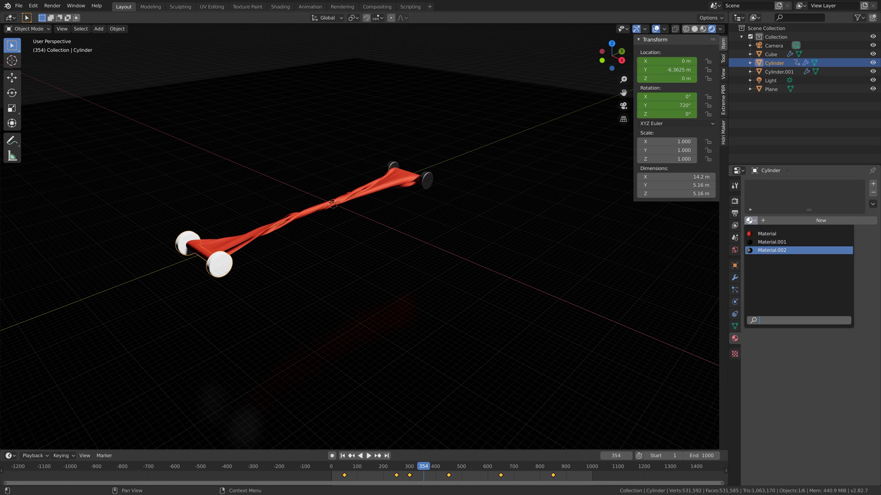
{"action": "left_click", "coordinate": [771, 250]}
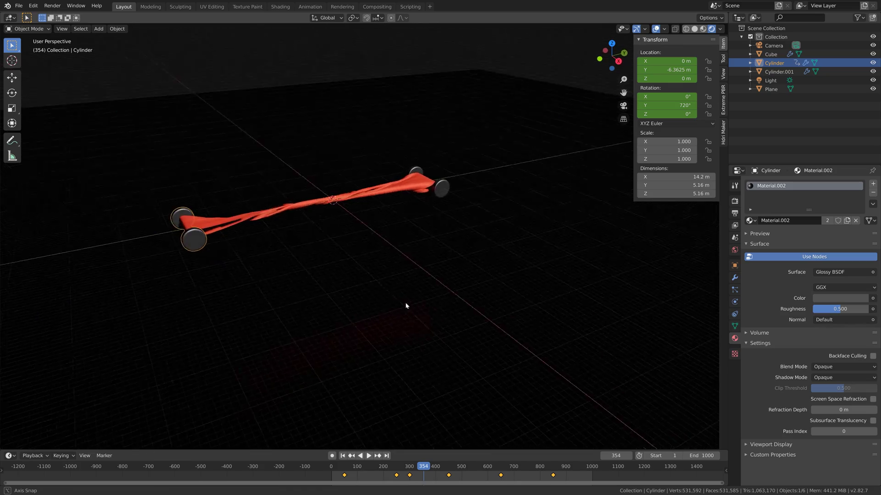
- Move the animation to frame 620 to check the materials on the band and rollers
{"action": "middle_click_drag", "start_coordinate": [416, 303], "coordinate": [397, 299]}
{"action": "scroll", "coordinate": [418, 300], "scroll_direction": "up", "scroll_amount": 4}
{"action": "key", "text": "space"}
{"action": "scroll", "coordinate": [398, 299], "scroll_direction": "down", "scroll_amount": 4}
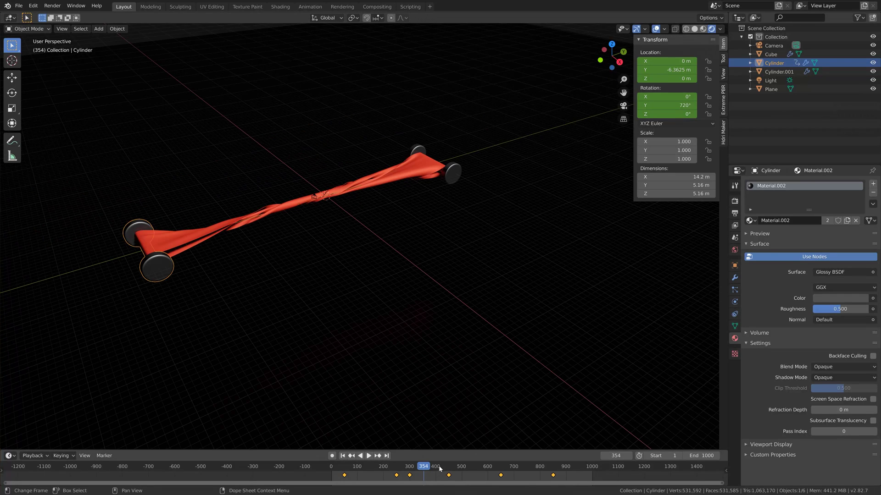
{"action": "left_click_drag", "start_coordinate": [443, 468], "coordinate": [485, 468]}
{"action": "key", "text": "space"}
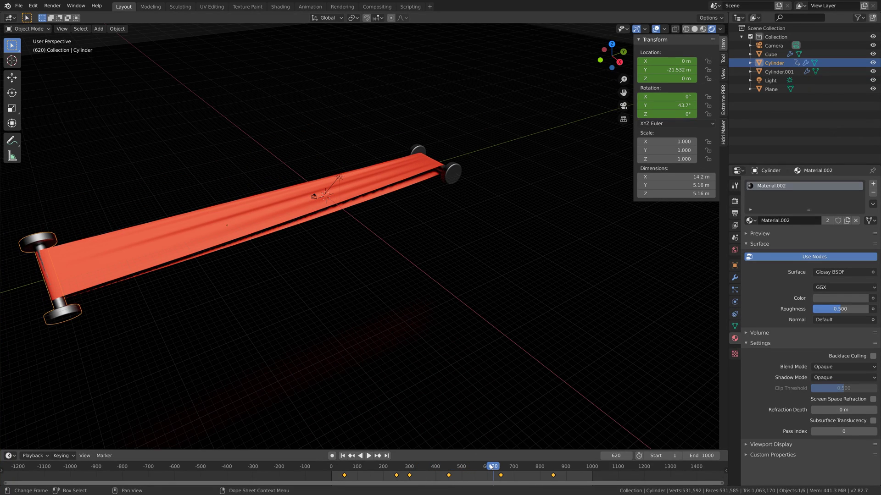
- Lighten the rollers' shared glossy material colour to a value of 0.761
{"action": "middle_click_drag", "start_coordinate": [399, 335], "coordinate": [413, 333]}
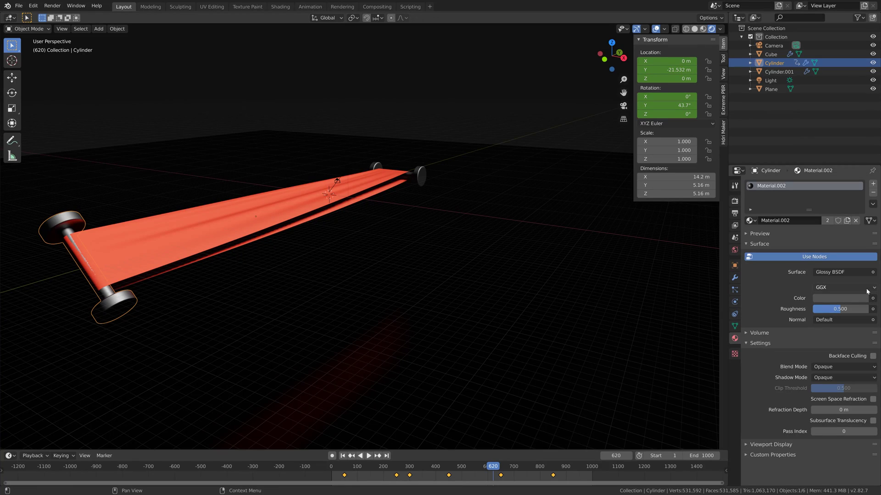
{"action": "left_click", "coordinate": [842, 298]}
{"action": "left_click_drag", "start_coordinate": [862, 232], "coordinate": [861, 182]}
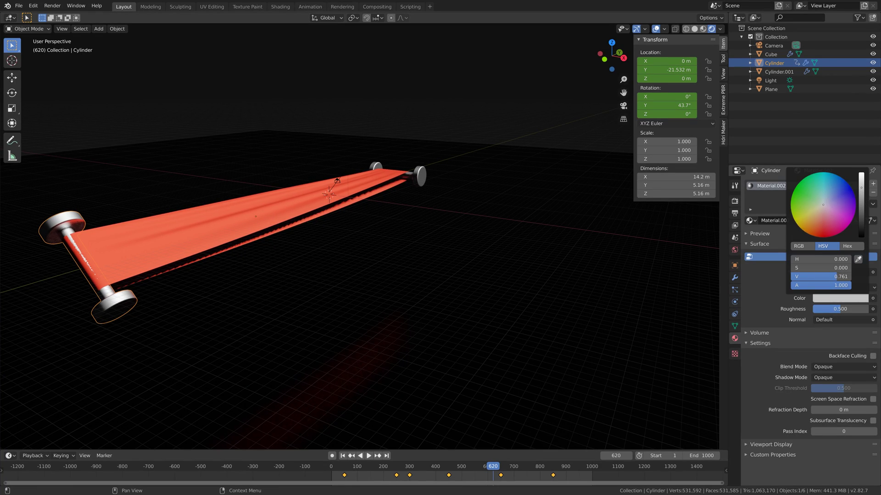
- Set the red band's Solidify thickness to -0.02 m
{"action": "left_click", "coordinate": [154, 255]}
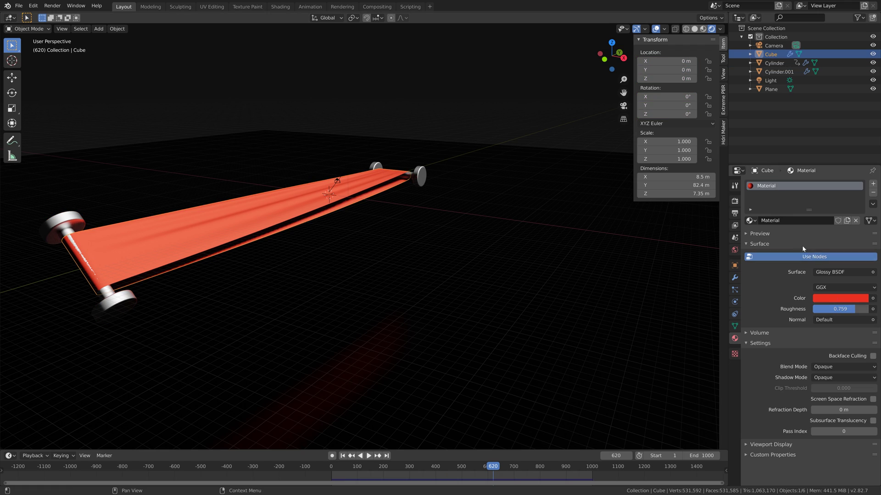
{"action": "left_click", "coordinate": [734, 278]}
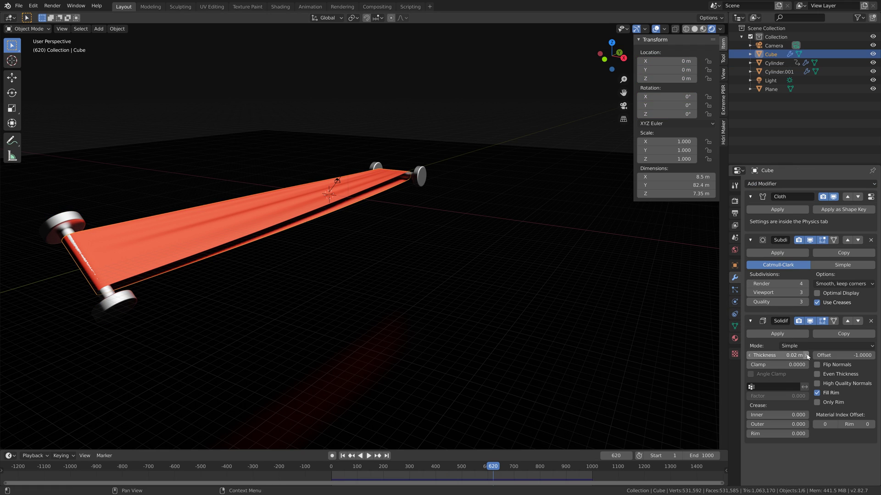
{"action": "left_click", "coordinate": [807, 356]}
{"action": "left_click", "coordinate": [750, 356]}
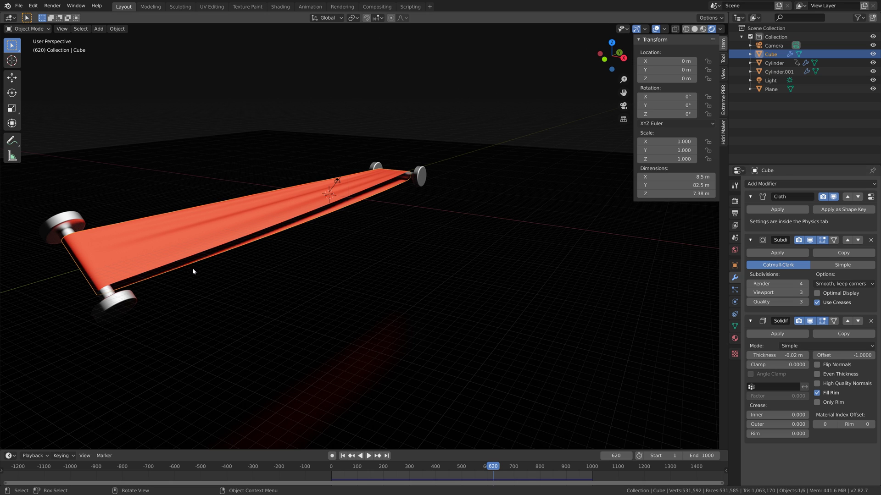
{"action": "middle_click_drag", "start_coordinate": [193, 270], "coordinate": [235, 264]}
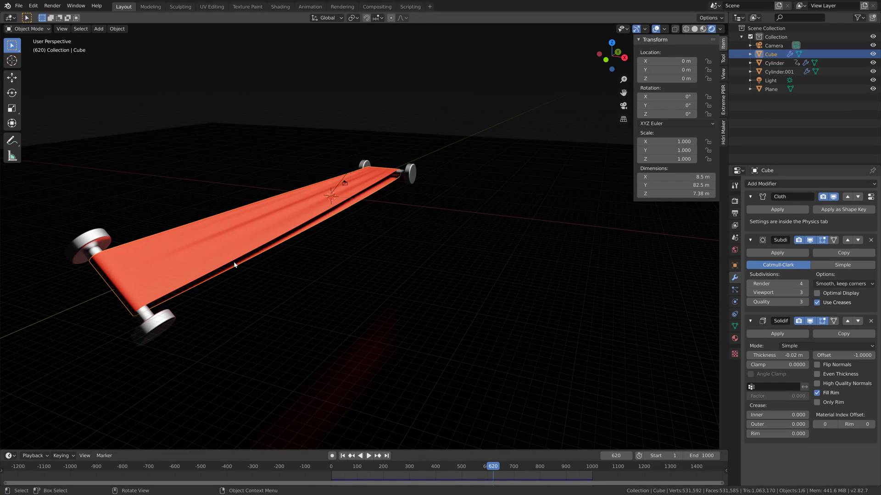
- At frame 427, raise the band's render subdivisions to 5 and shade the band smooth
{"action": "left_click", "coordinate": [508, 467]}
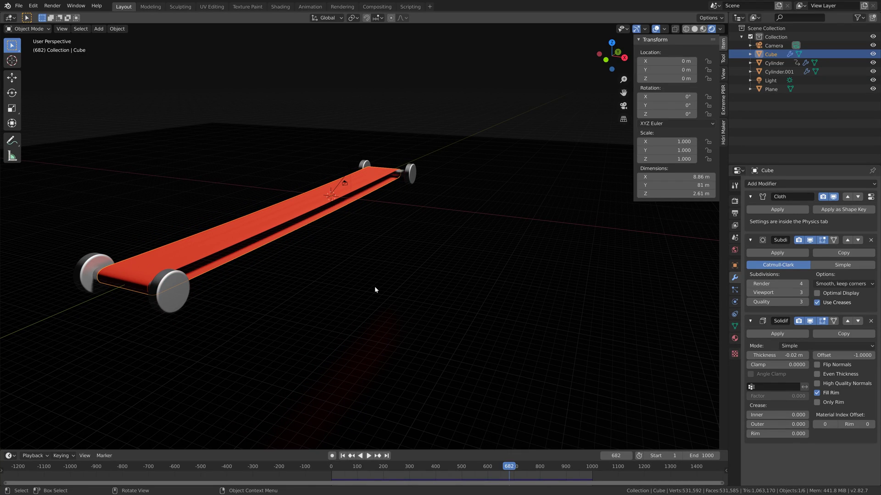
{"action": "left_click", "coordinate": [442, 467]}
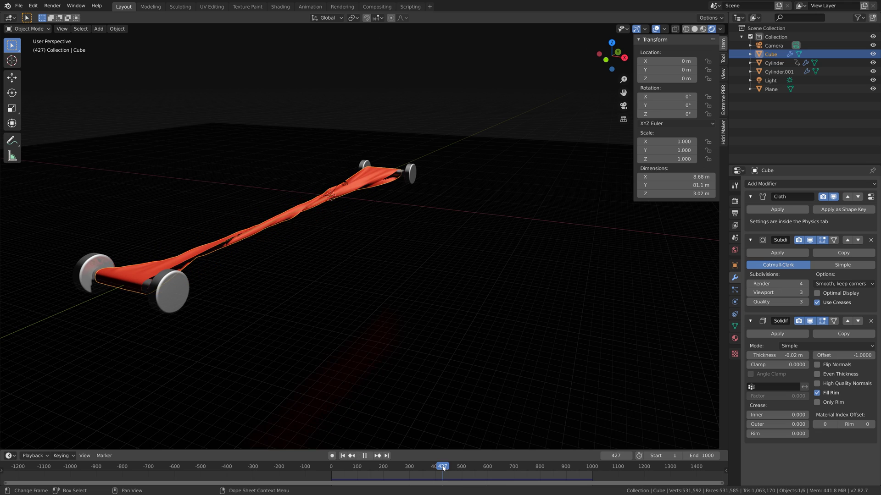
{"action": "left_click", "coordinate": [805, 284]}
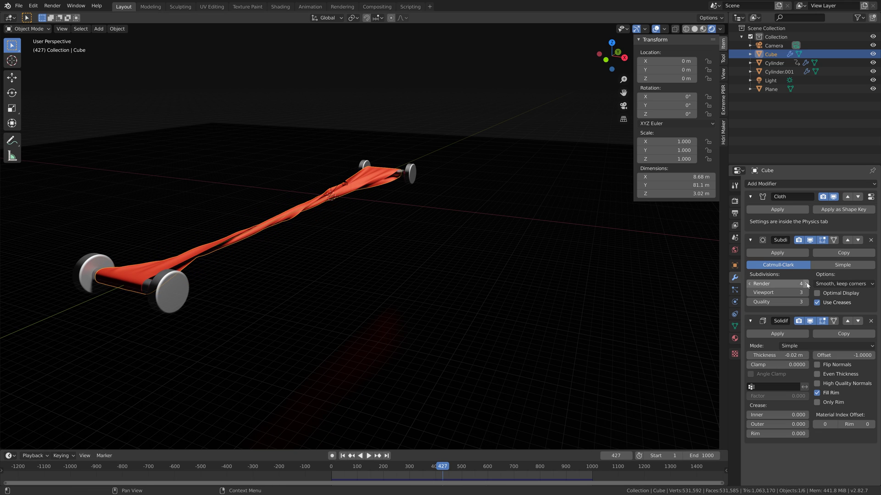
{"action": "left_click", "coordinate": [117, 29]}
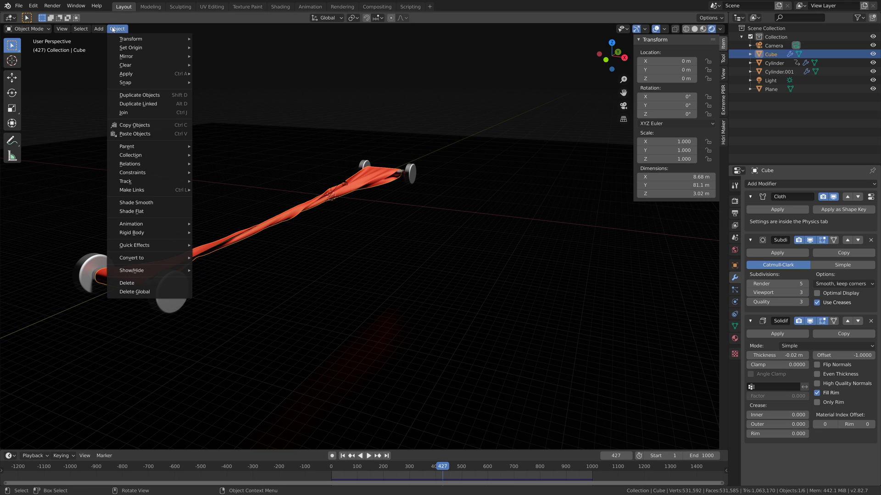
{"action": "left_click", "coordinate": [140, 205]}
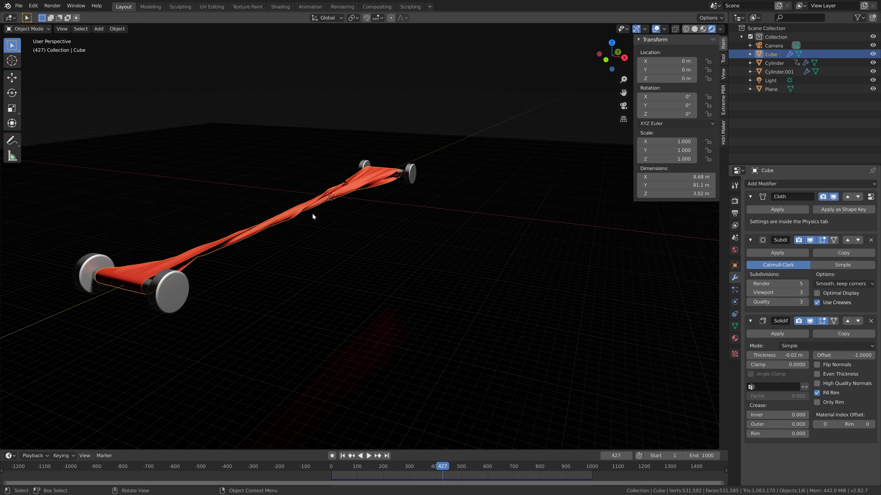
- Hide the viewport overlays and look through the camera with the camera locked to the view
{"action": "left_click", "coordinate": [656, 28]}
{"action": "middle_click_drag", "start_coordinate": [426, 151], "coordinate": [435, 185]}
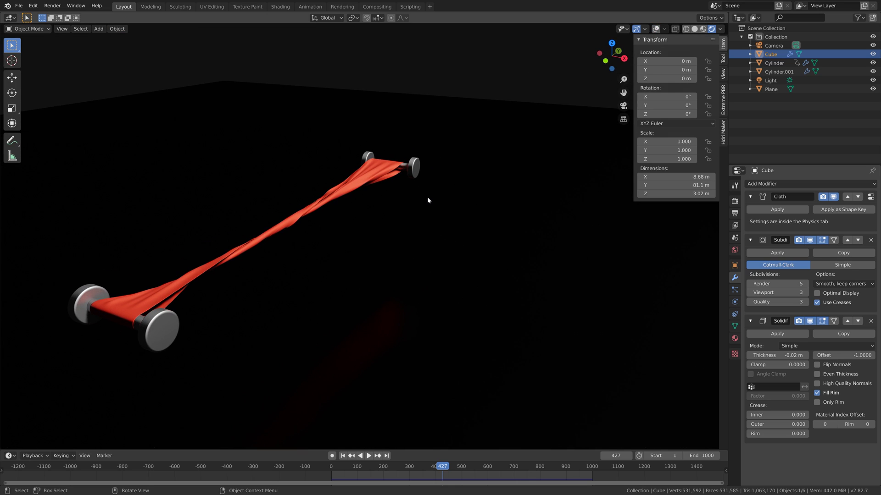
{"action": "key", "text": "KP_0"}
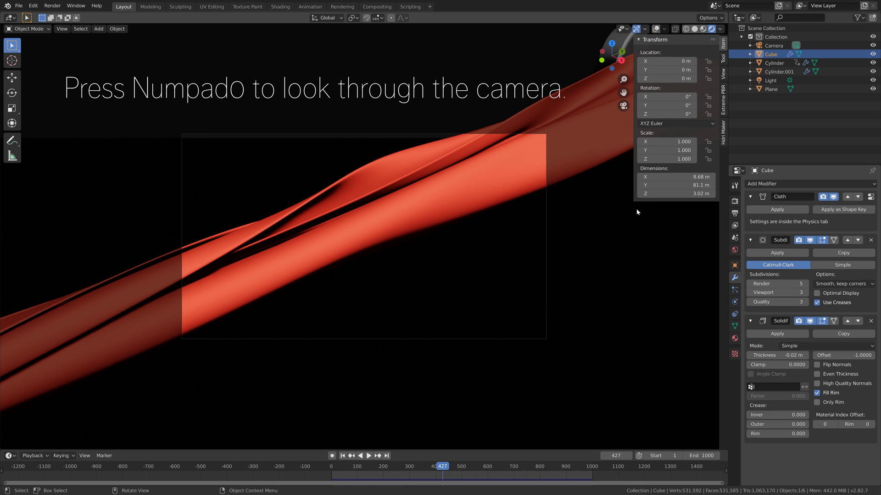
{"action": "left_click", "coordinate": [723, 73]}
{"action": "left_click", "coordinate": [711, 145]}
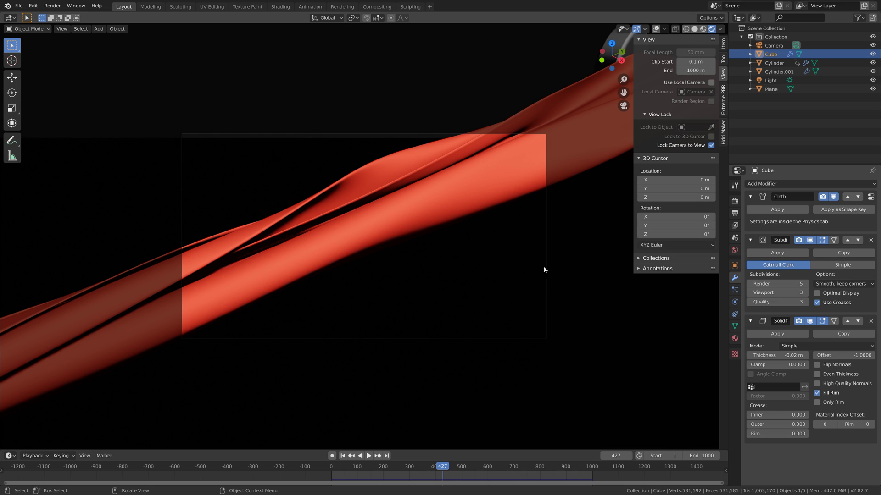
{"action": "middle_click_drag", "start_coordinate": [544, 270], "coordinate": [504, 281], "text": "shift"}
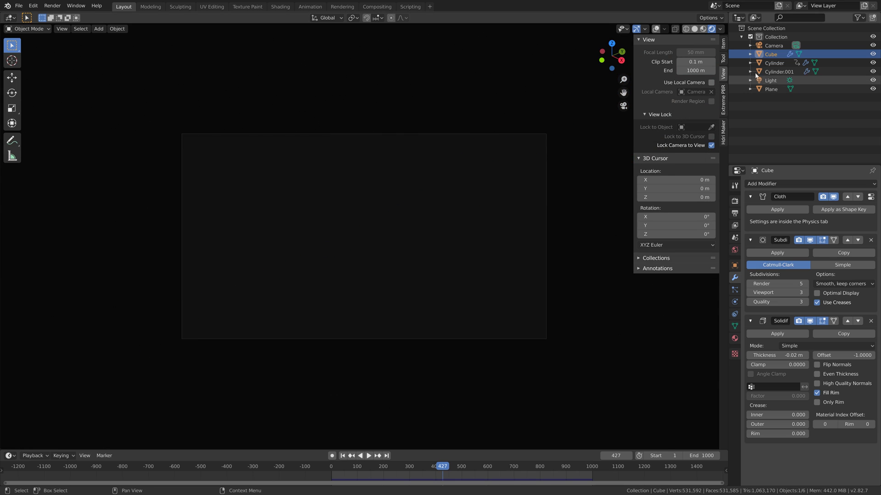
- Set the camera's clip end distance to 10000 m
{"action": "left_click", "coordinate": [774, 45]}
{"action": "left_click", "coordinate": [734, 302]}
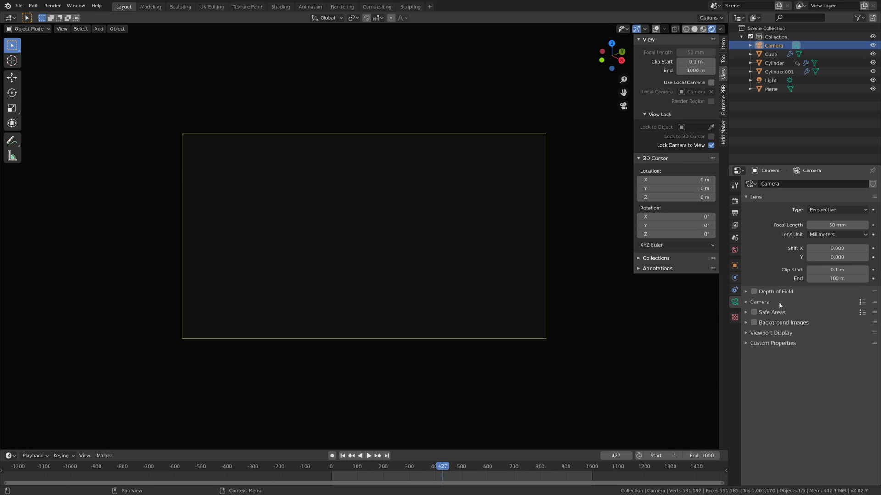
{"action": "double_click", "coordinate": [825, 279]}
{"action": "type", "text": "10000"}
{"action": "key", "text": "Return"}
- Frame the whole band and both rollers in the camera and unlock the camera from the view
{"action": "middle_click_drag", "start_coordinate": [422, 177], "coordinate": [461, 181]}
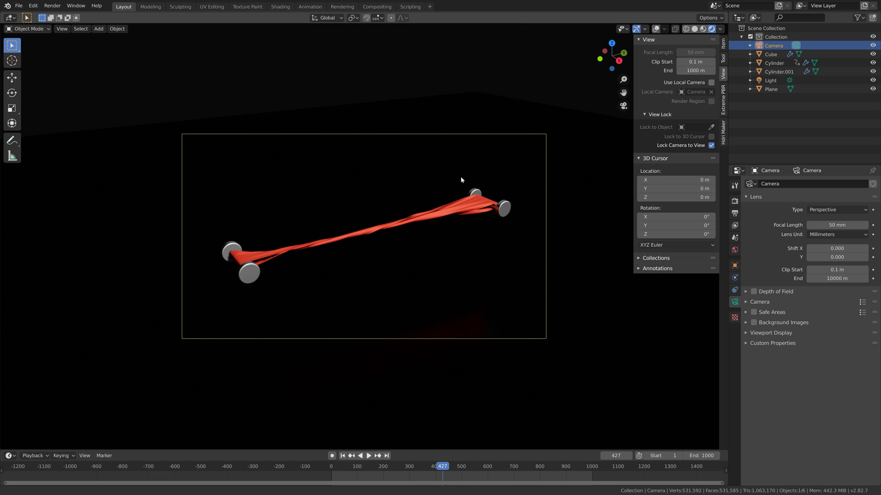
{"action": "left_click", "coordinate": [711, 146]}
{"action": "scroll", "coordinate": [349, 256], "scroll_direction": "up", "scroll_amount": 3}
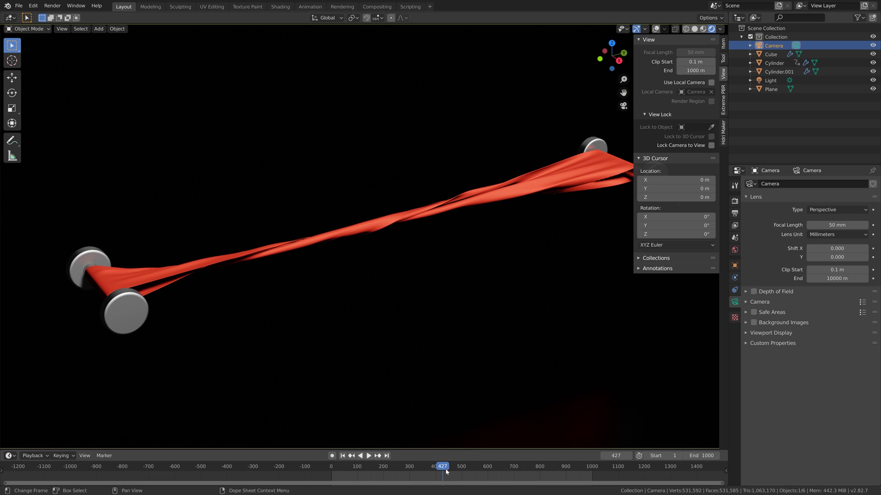
- At frame 267, darken the rollers' shared glossy material colour to a dark grey
{"action": "left_click_drag", "start_coordinate": [442, 468], "coordinate": [400, 470]}
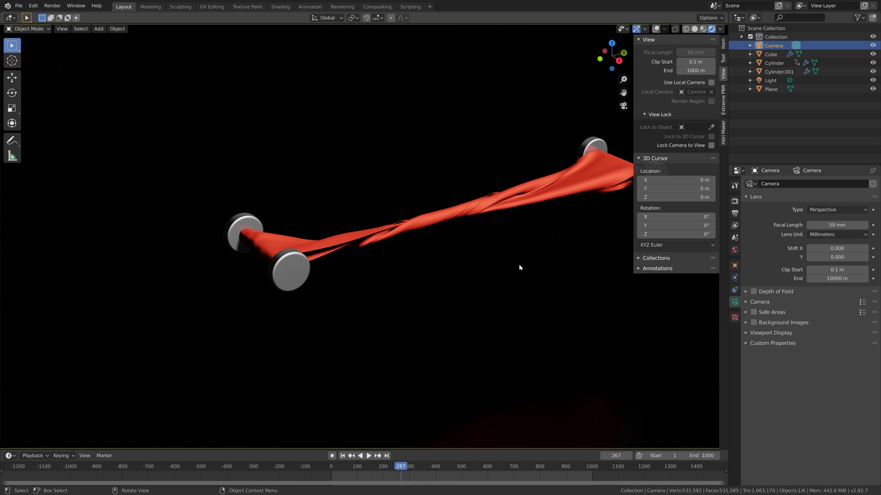
{"action": "left_click", "coordinate": [457, 216]}
{"action": "scroll", "coordinate": [600, 290], "scroll_direction": "down", "scroll_amount": 4}
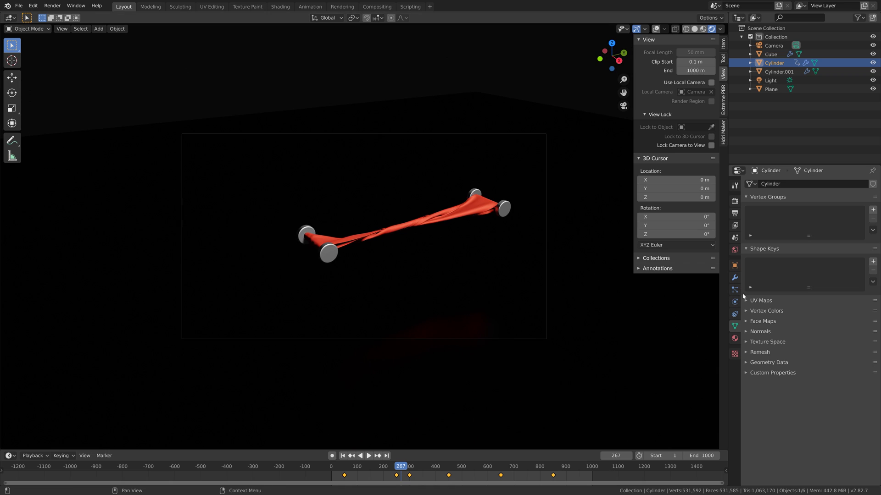
{"action": "left_click", "coordinate": [735, 338]}
{"action": "left_click", "coordinate": [840, 298]}
{"action": "mouse_move", "coordinate": [814, 220]}
{"action": "left_mouse_down"}
{"action": "mouse_move", "coordinate": [808, 231]}
{"action": "mouse_move", "coordinate": [823, 203]}
{"action": "mouse_move", "coordinate": [861, 177]}
{"action": "mouse_move", "coordinate": [861, 216]}
{"action": "left_mouse_up"}
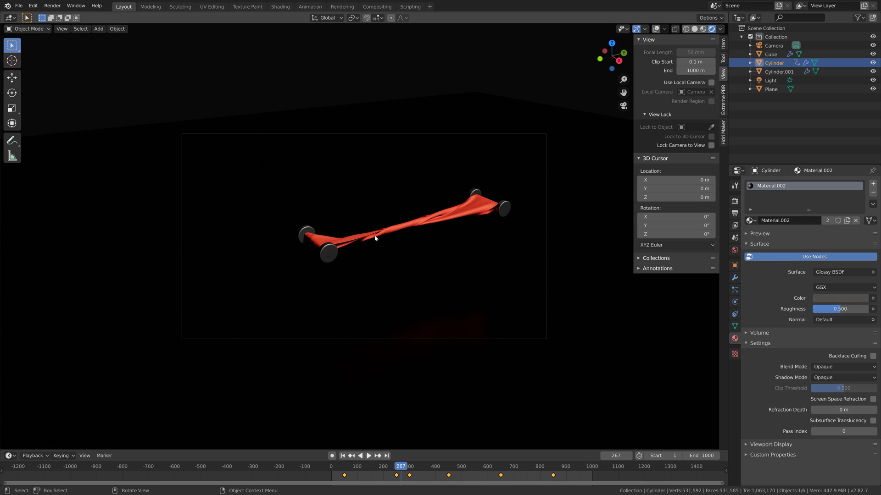
- Set the roughness of the band's glossy material to 0.743
{"action": "scroll", "coordinate": [375, 238], "scroll_direction": "up", "scroll_amount": 6}
{"action": "left_click", "coordinate": [390, 227]}
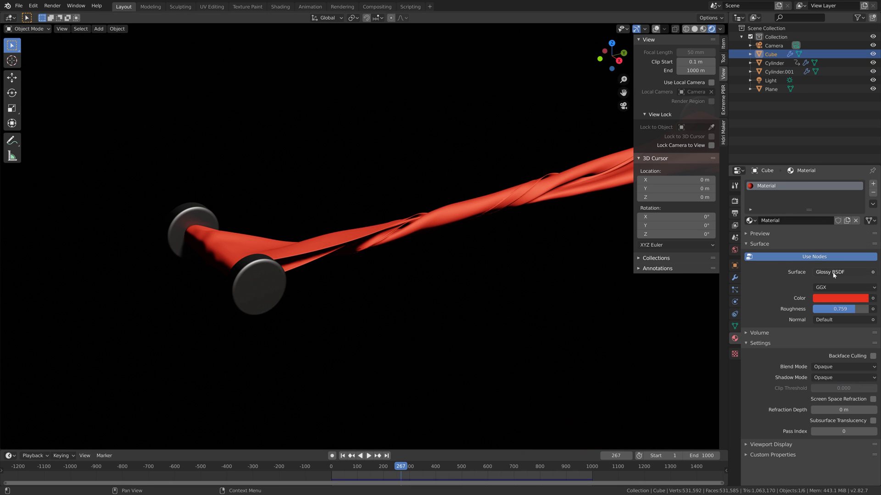
{"action": "mouse_move", "coordinate": [840, 309]}
{"action": "left_mouse_down"}
{"action": "mouse_move", "coordinate": [830, 309]}
{"action": "mouse_move", "coordinate": [853, 312]}
{"action": "left_mouse_up"}
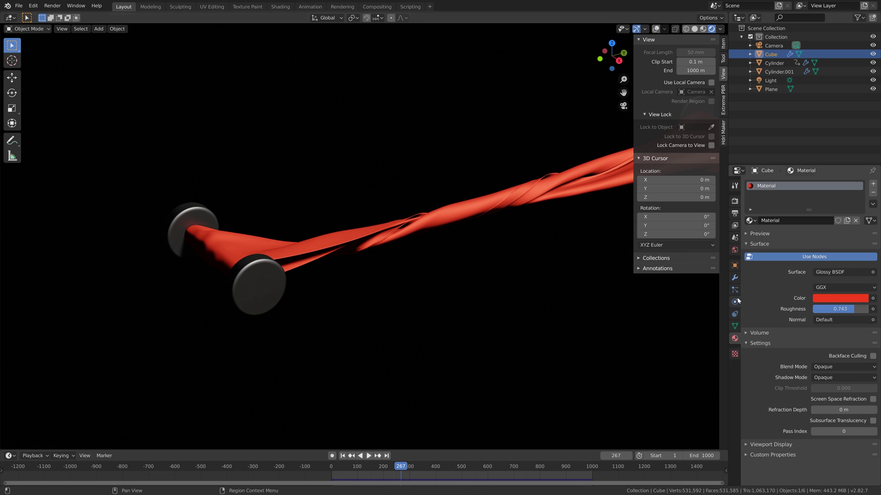
- Set the band's Solidify thickness to -0.01 m and inspect the twisted folds up close
{"action": "left_click", "coordinate": [734, 277]}
{"action": "left_click", "coordinate": [767, 355]}
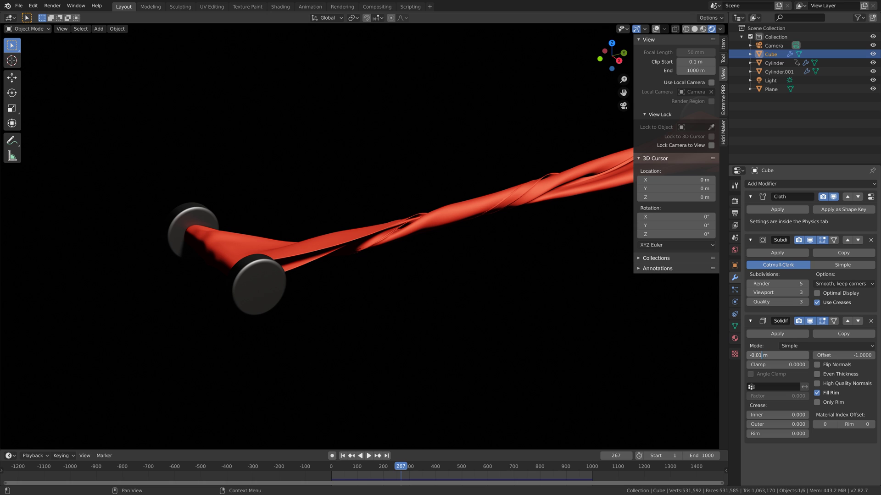
{"action": "key", "text": "Return"}
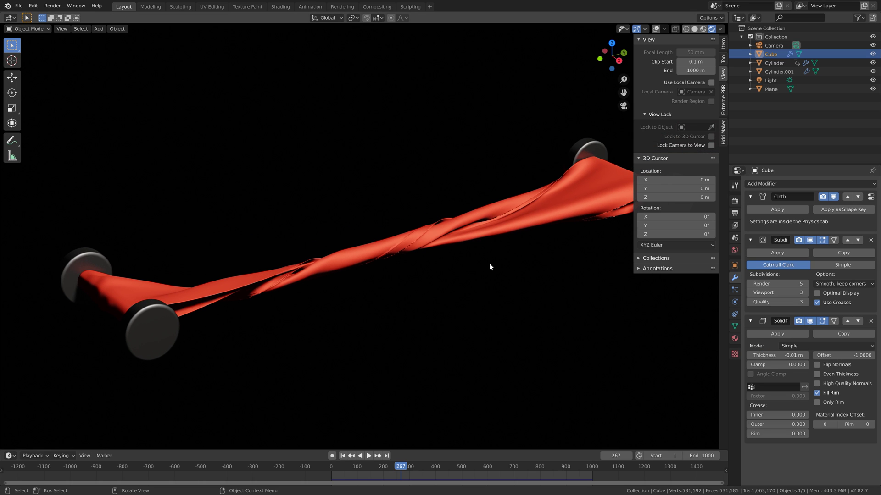
{"action": "scroll", "coordinate": [490, 267], "scroll_direction": "up", "scroll_amount": 8}
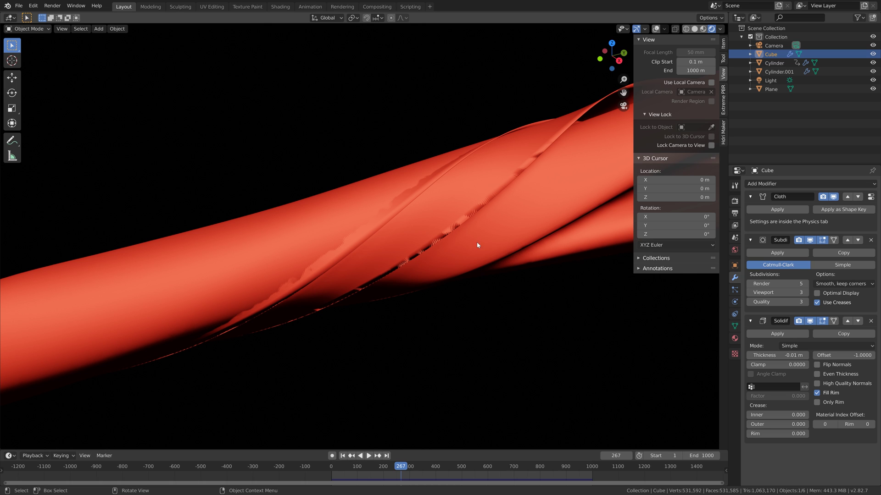
{"action": "scroll", "coordinate": [477, 246], "scroll_direction": "down", "scroll_amount": 10}
{"action": "middle_click_drag", "start_coordinate": [497, 238], "coordinate": [484, 250]}
{"action": "scroll", "coordinate": [484, 249], "scroll_direction": "up", "scroll_amount": 10}
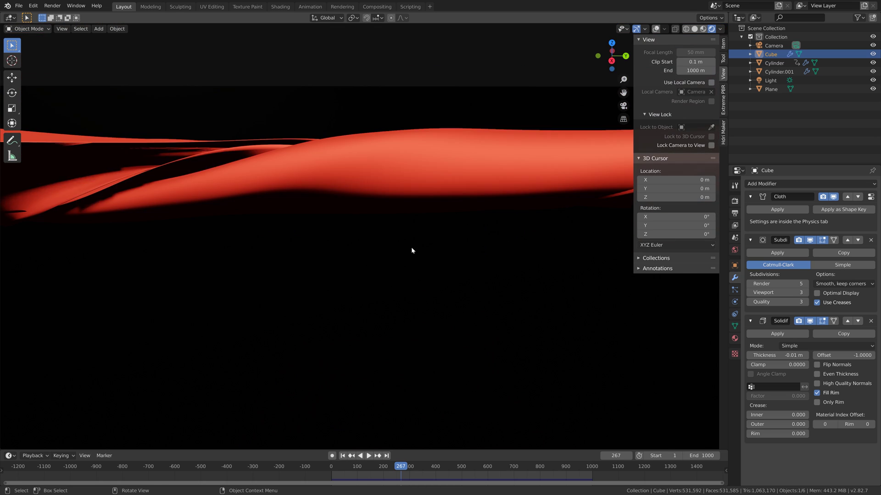
{"action": "middle_click_drag", "start_coordinate": [411, 250], "coordinate": [210, 302]}
{"action": "scroll", "coordinate": [405, 255], "scroll_direction": "down", "scroll_amount": 3}
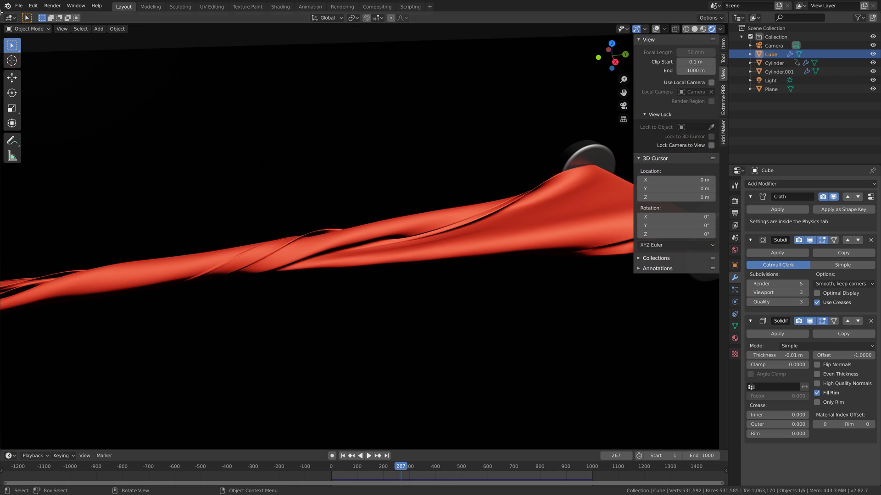
- Save the project as the next numbered version after tut5.blend in the Cloth advanced folder
{"action": "left_click", "coordinate": [19, 5]}
{"action": "left_click", "coordinate": [27, 79]}
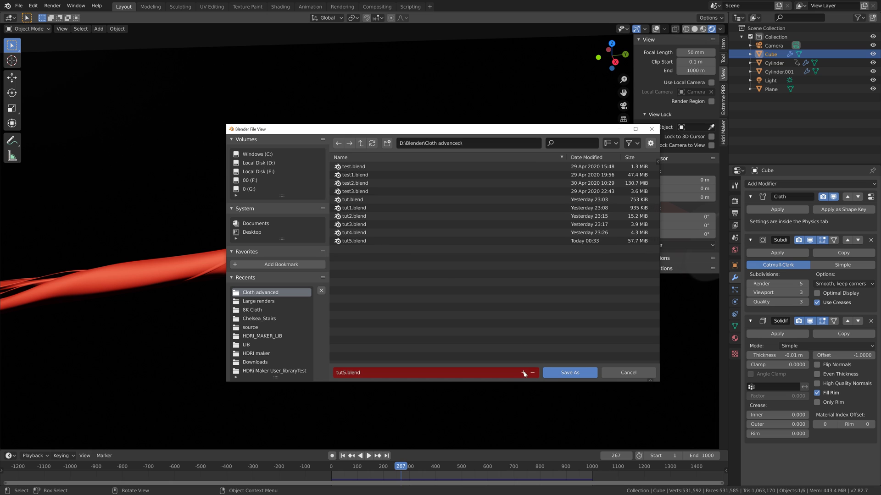
{"action": "left_click", "coordinate": [523, 373]}
{"action": "left_click", "coordinate": [569, 373]}
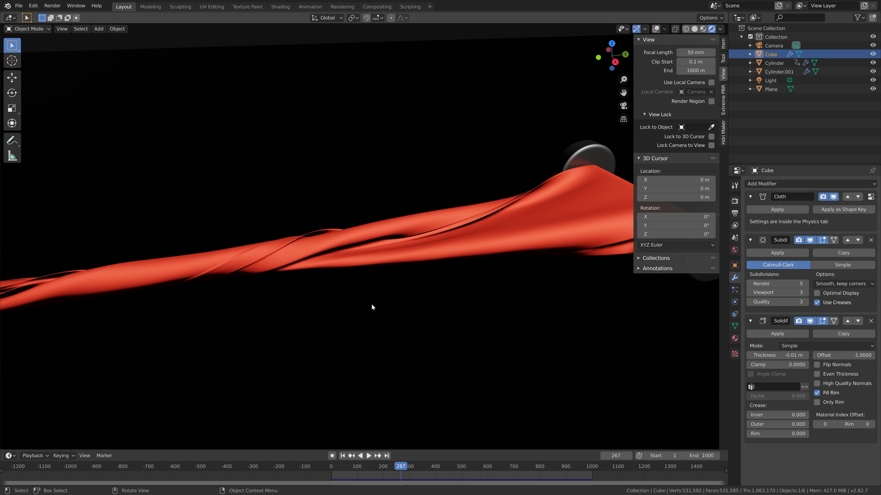
- Try a Diffuse BSDF surface on the band's material
{"action": "mouse_move", "coordinate": [371, 307]}
{"action": "middle_mouse_down"}
{"action": "mouse_move", "coordinate": [387, 295]}
{"action": "mouse_move", "coordinate": [362, 295]}
{"action": "middle_mouse_up"}
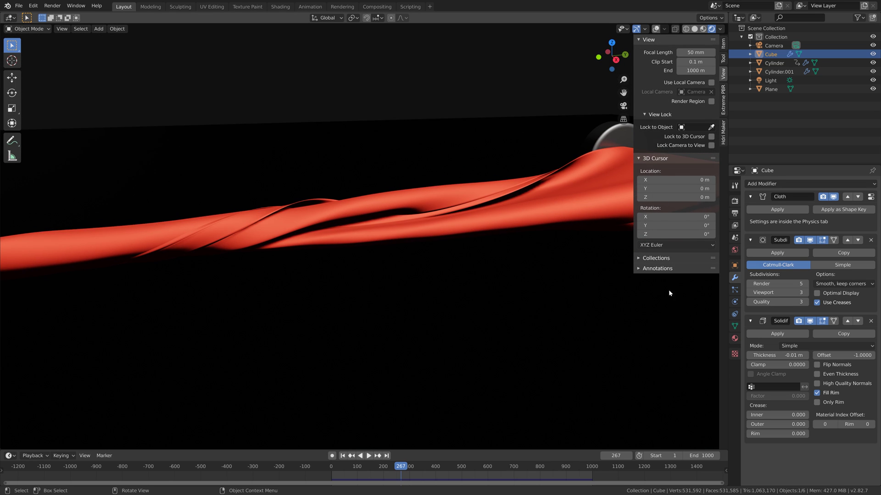
{"action": "left_click", "coordinate": [734, 338]}
{"action": "left_click", "coordinate": [843, 272]}
{"action": "left_click", "coordinate": [780, 93]}
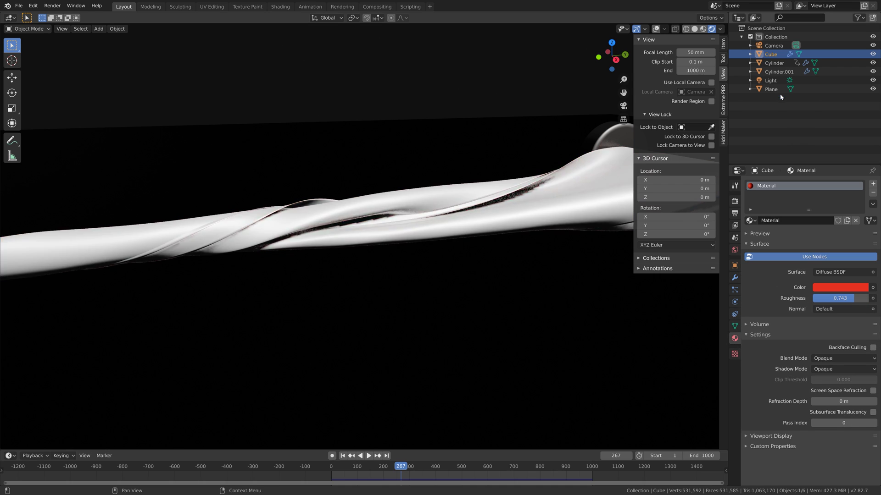
{"action": "middle_click_drag", "start_coordinate": [477, 235], "coordinate": [497, 236]}
- Shift the band's diffuse colour to a purer red and inspect the shading on the folds
{"action": "left_click", "coordinate": [840, 287]}
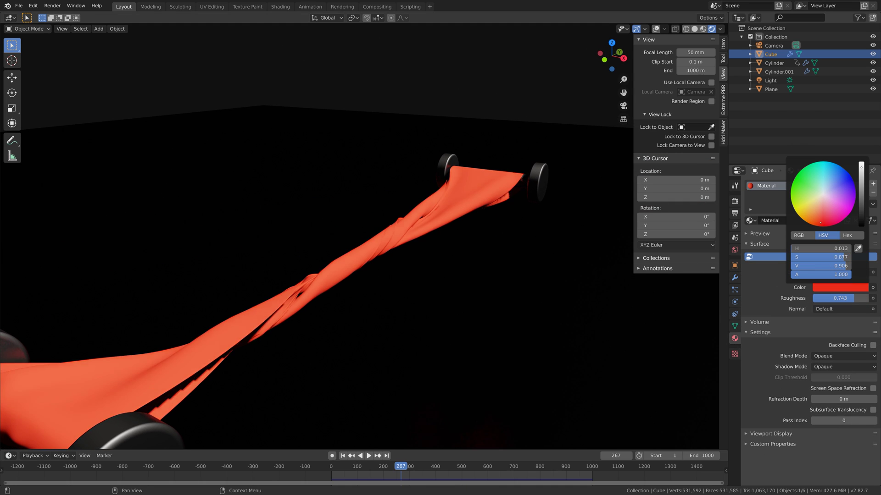
{"action": "scroll", "coordinate": [303, 234], "scroll_direction": "down", "scroll_amount": 5}
{"action": "scroll", "coordinate": [303, 234], "scroll_direction": "up", "scroll_amount": 10}
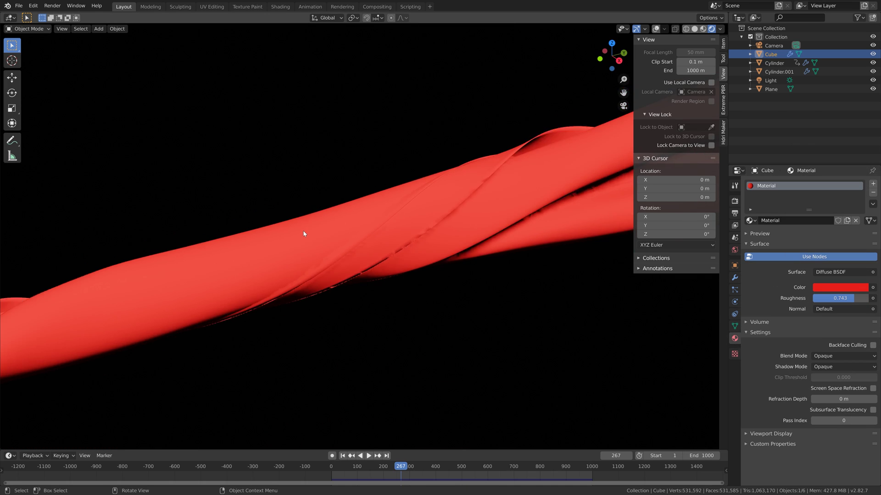
{"action": "scroll", "coordinate": [303, 234], "scroll_direction": "up", "scroll_amount": 3}
- Switch the band's material back to Glossy BSDF and set an orange-red colour with hue 0.018 and saturation 0.887
{"action": "left_click", "coordinate": [849, 272]}
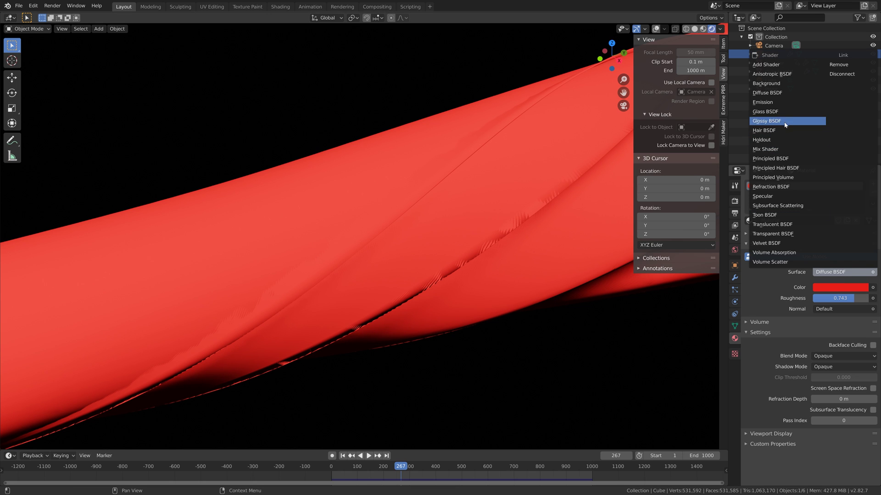
{"action": "left_click", "coordinate": [775, 122]}
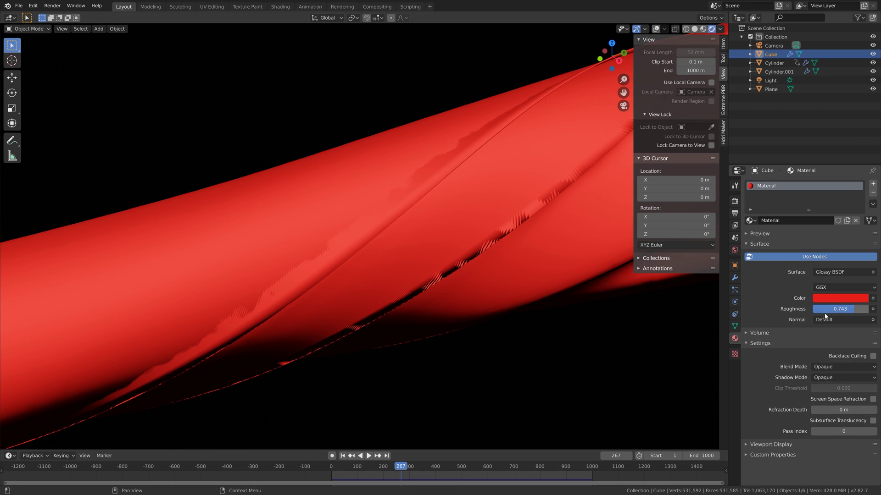
{"action": "left_click", "coordinate": [844, 298]}
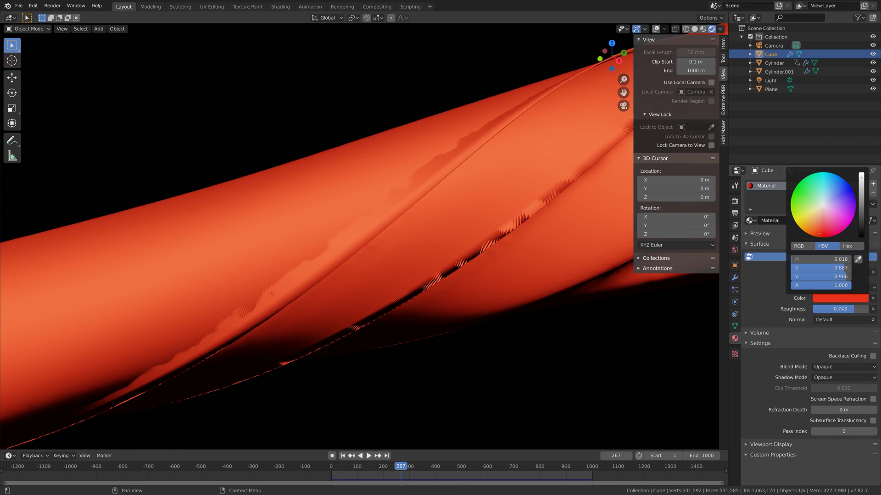
- Switch the render engine to Cycles and inspect the band's shading up close and from the whole camera frame
{"action": "left_click", "coordinate": [735, 201]}
{"action": "left_click", "coordinate": [843, 184]}
{"action": "left_click", "coordinate": [829, 212]}
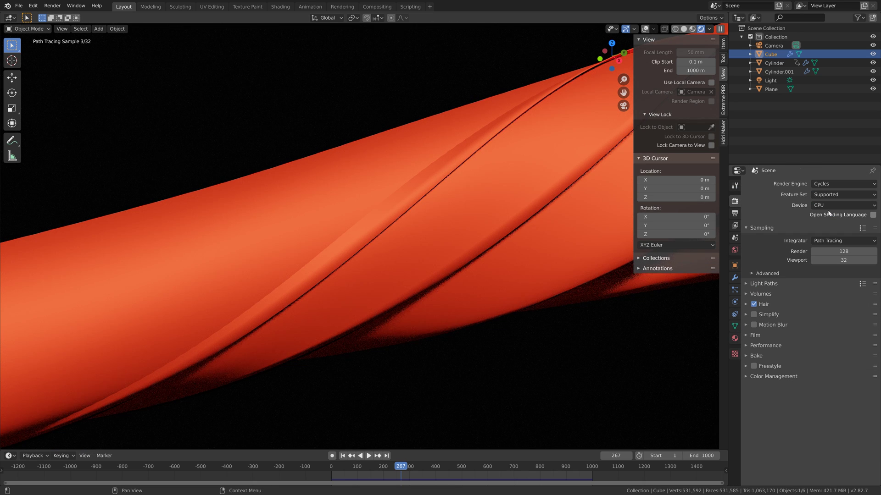
{"action": "scroll", "coordinate": [448, 263], "scroll_direction": "down", "scroll_amount": 5}
{"action": "scroll", "coordinate": [448, 264], "scroll_direction": "down", "scroll_amount": 4}
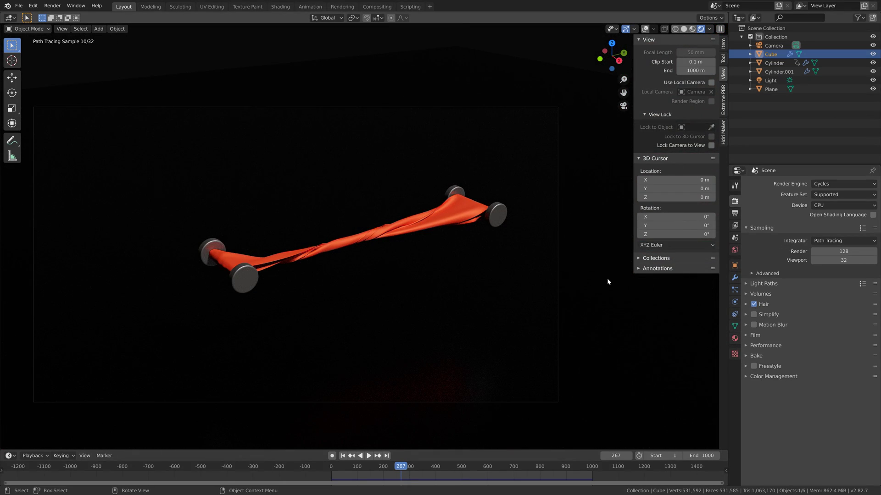
- Shift the band's glossy colour to a purer red, set its roughness to 0.812 and return to the camera view
{"action": "scroll", "coordinate": [472, 271], "scroll_direction": "up", "scroll_amount": 6}
{"action": "left_click", "coordinate": [735, 338]}
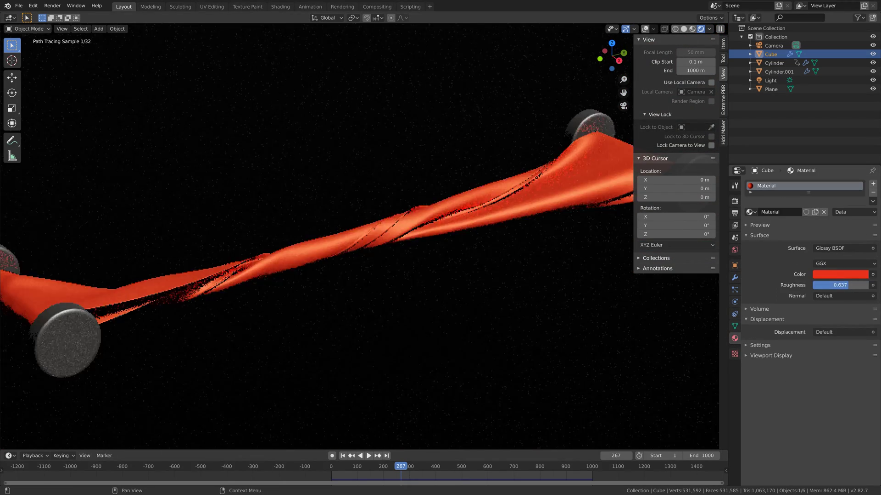
{"action": "left_click", "coordinate": [848, 273]}
{"action": "key", "text": "KP_0"}
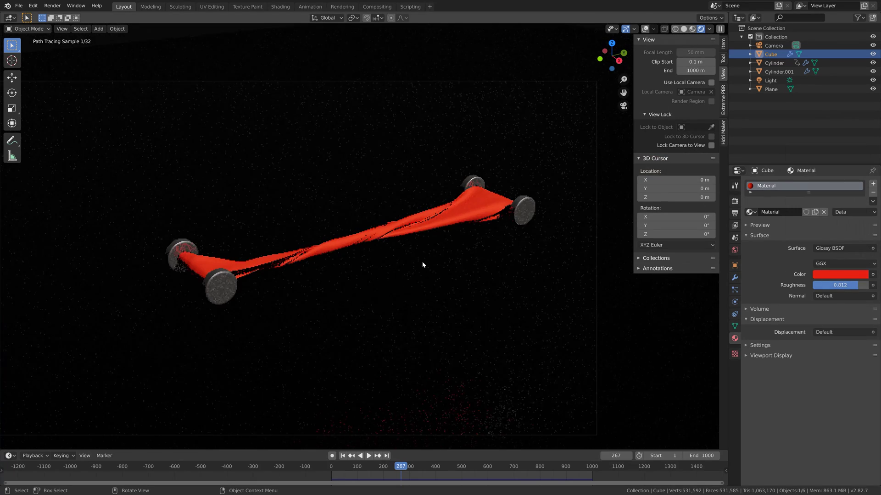
- Use solid viewport shading, set the Cycles device to GPU Compute, and set render and viewport samples to 200
{"action": "left_click", "coordinate": [734, 201]}
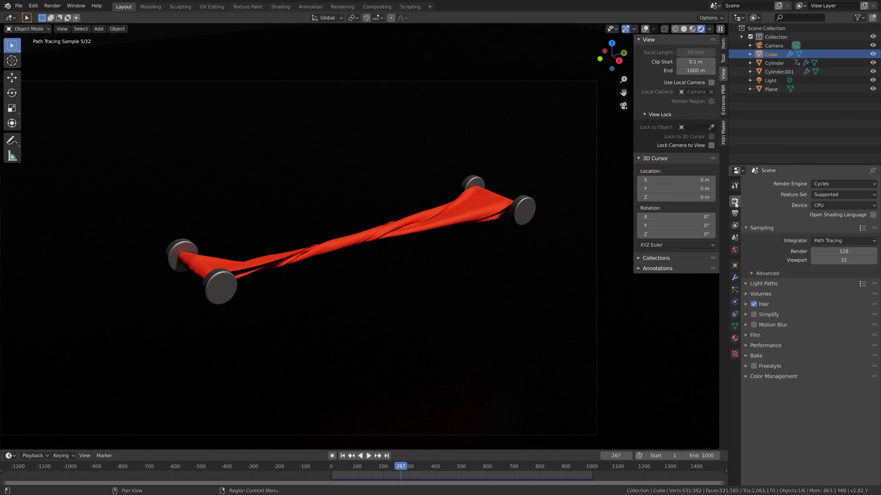
{"action": "left_click", "coordinate": [684, 29]}
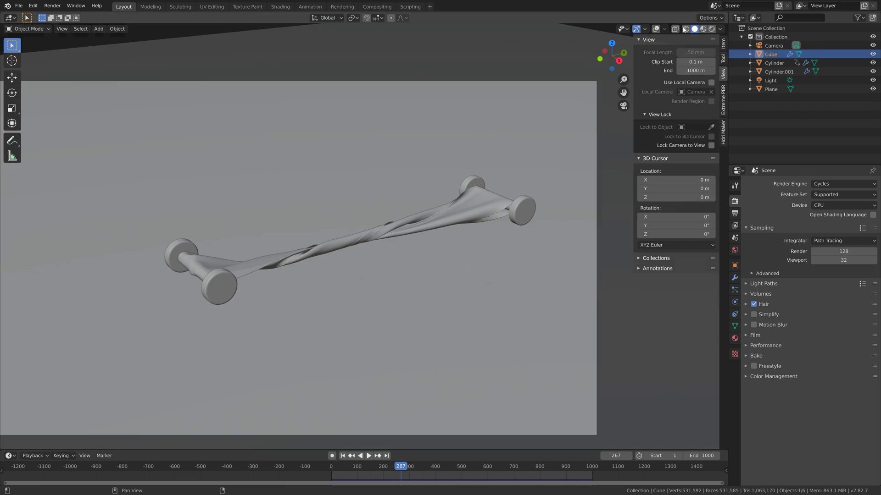
{"action": "left_click", "coordinate": [831, 206]}
{"action": "left_click", "coordinate": [830, 225]}
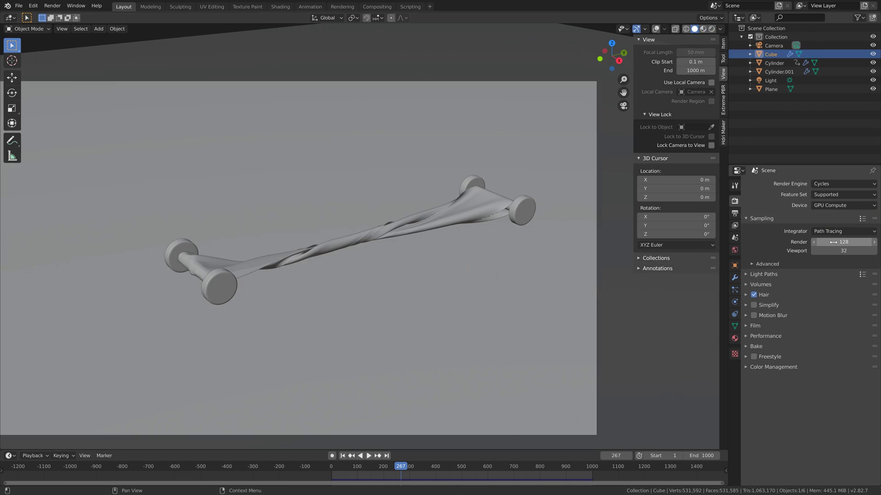
{"action": "left_click_drag", "start_coordinate": [843, 242], "coordinate": [843, 251]}
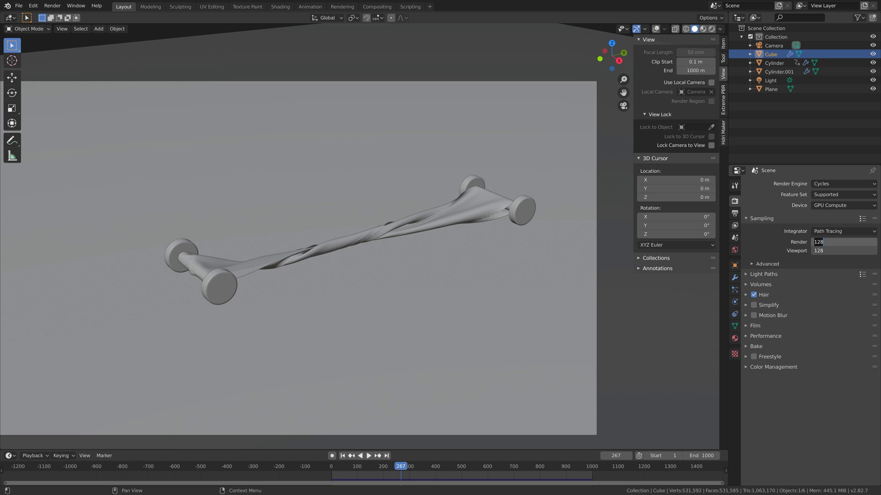
{"action": "key", "text": "Return"}
- Set the X and Y tile sizes to the same larger value in the render performance settings
{"action": "left_click", "coordinate": [766, 336]}
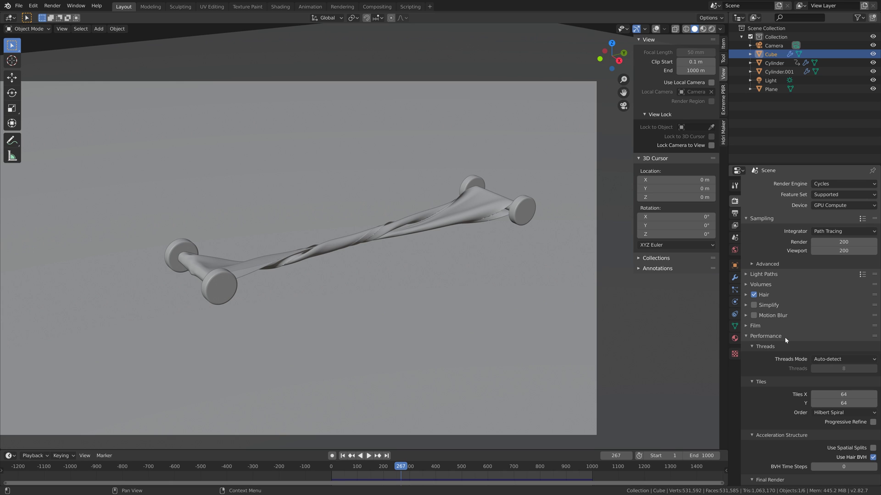
{"action": "scroll", "coordinate": [784, 337], "scroll_direction": "down", "scroll_amount": 3}
{"action": "left_click_drag", "start_coordinate": [832, 352], "coordinate": [832, 340]}
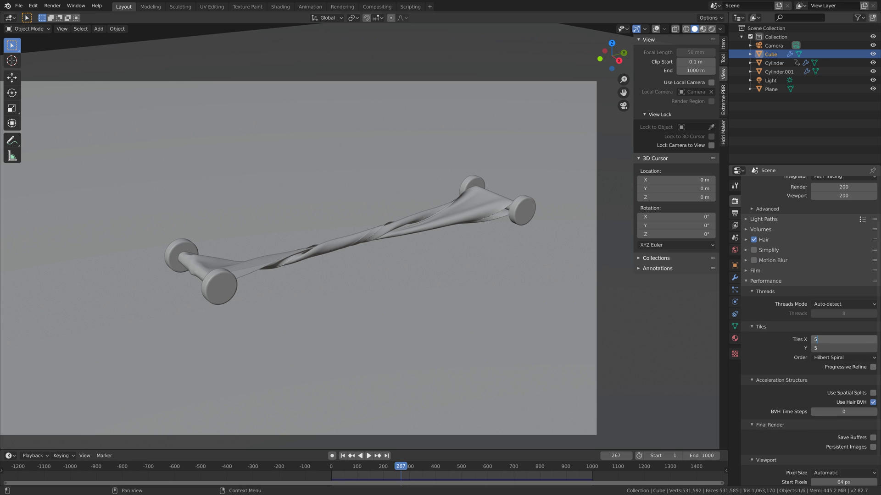
{"action": "key", "text": "Return"}
- Set the output resolution scale to 200% and the frame rate to 30 fps
{"action": "left_click", "coordinate": [734, 214]}
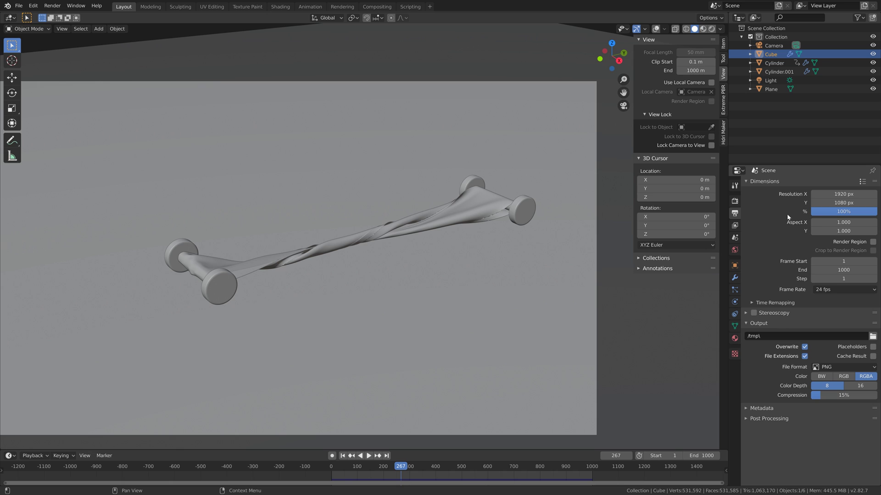
{"action": "left_click", "coordinate": [843, 211]}
{"action": "key", "text": "Return"}
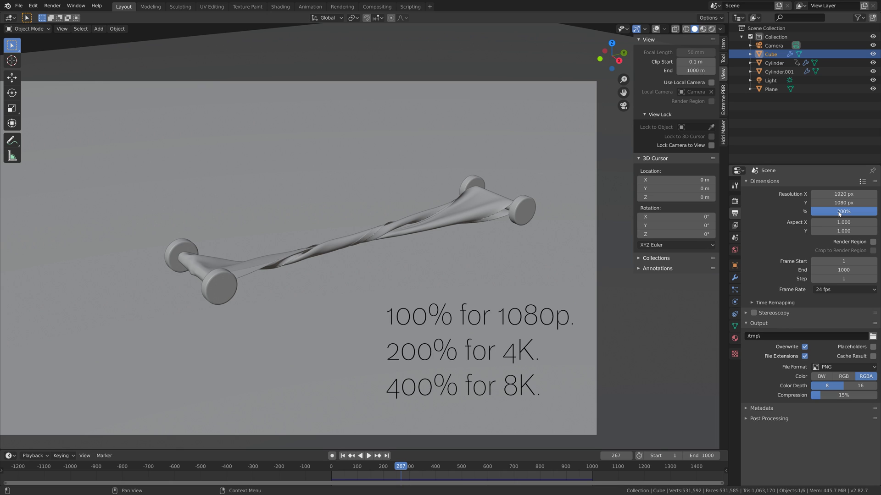
{"action": "left_click", "coordinate": [839, 289]}
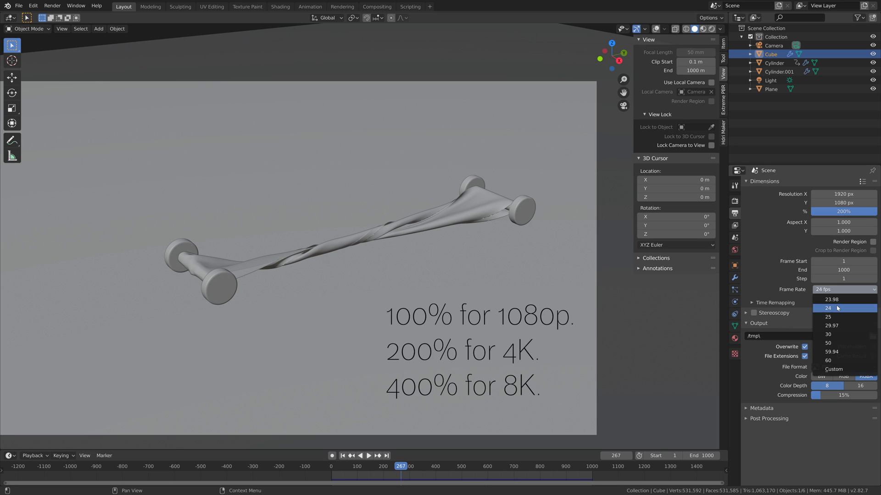
{"action": "left_click", "coordinate": [837, 333]}
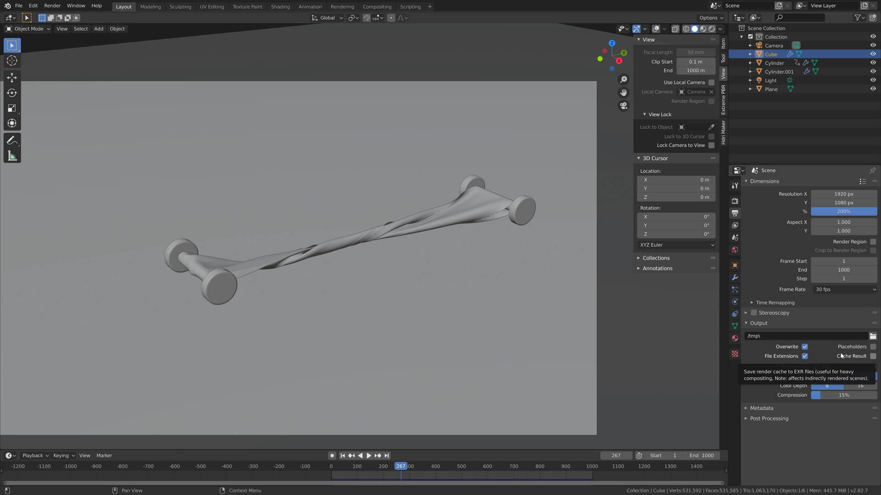
- Create a folder named Cloth adv inside E:\Large renders for the render output
{"action": "left_click", "coordinate": [873, 337]}
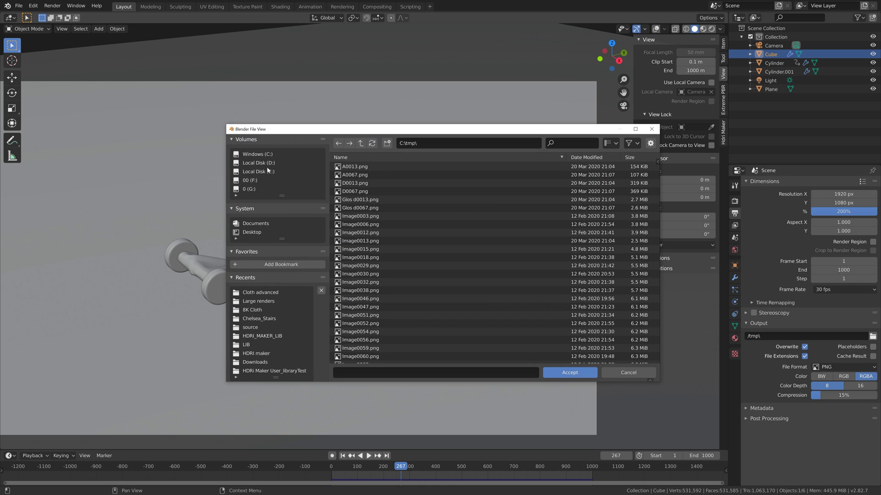
{"action": "left_click", "coordinate": [259, 162]}
{"action": "left_click", "coordinate": [259, 172]}
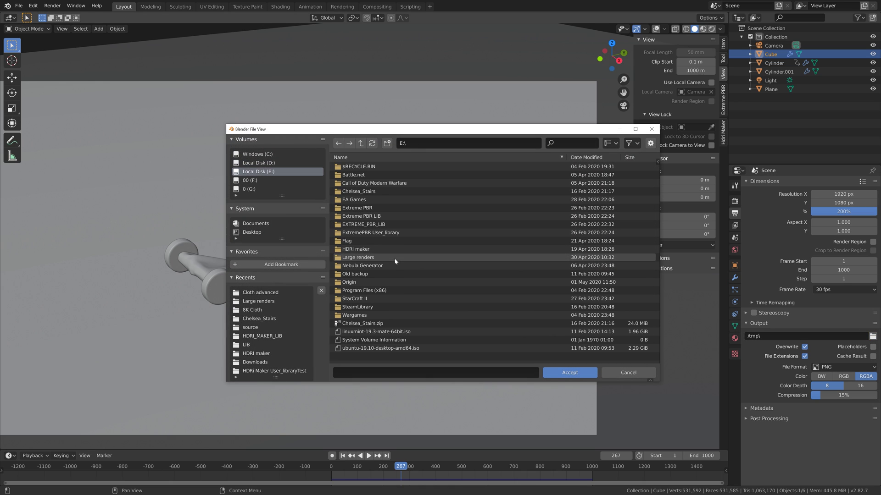
{"action": "double_click", "coordinate": [362, 257]}
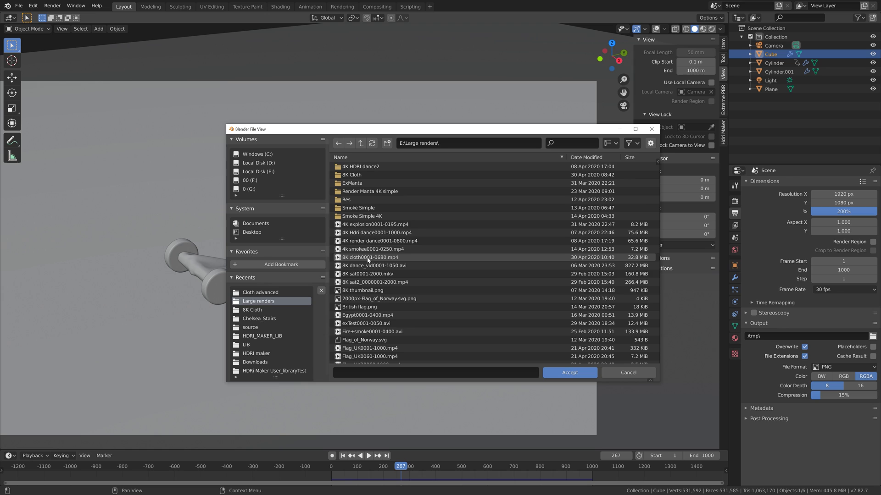
{"action": "left_click", "coordinate": [387, 143]}
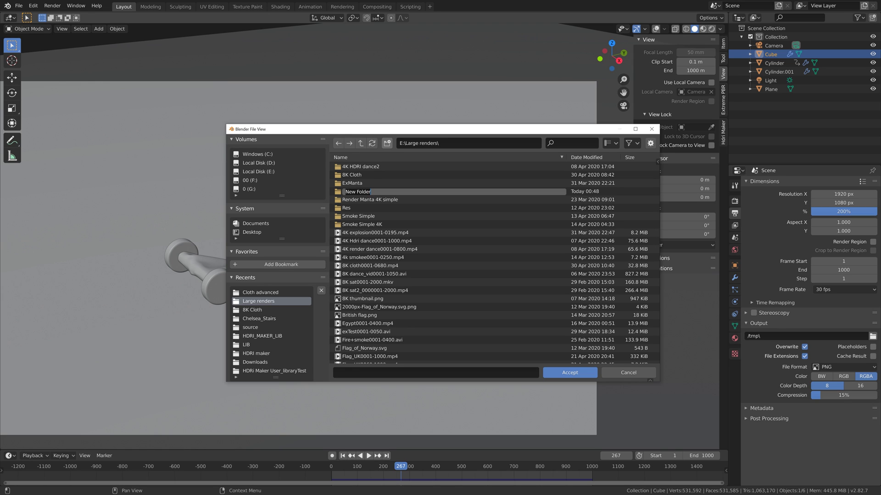
{"action": "type", "text": "Cloth adv"}
{"action": "key", "text": "Return"}
- Use the Cloth adv folder as the output location with the file name tut
{"action": "double_click", "coordinate": [367, 191]}
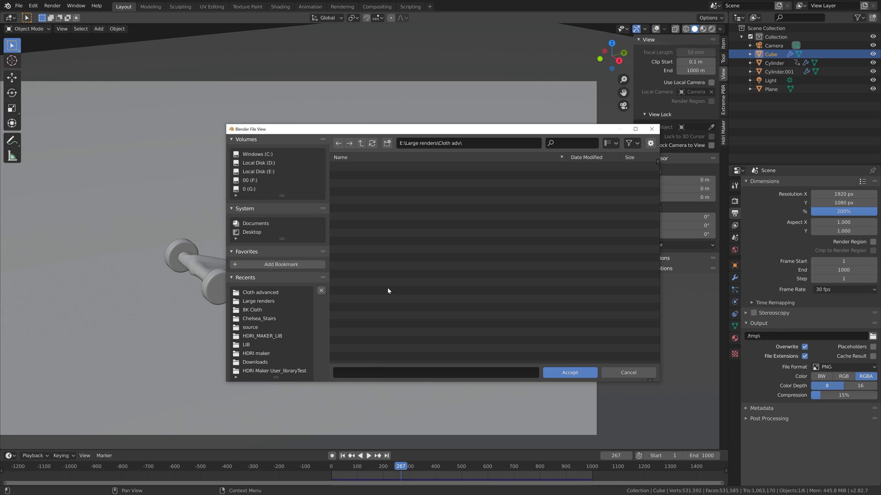
{"action": "left_click", "coordinate": [436, 373]}
{"action": "type", "text": "tut"}
{"action": "key", "text": "Return"}
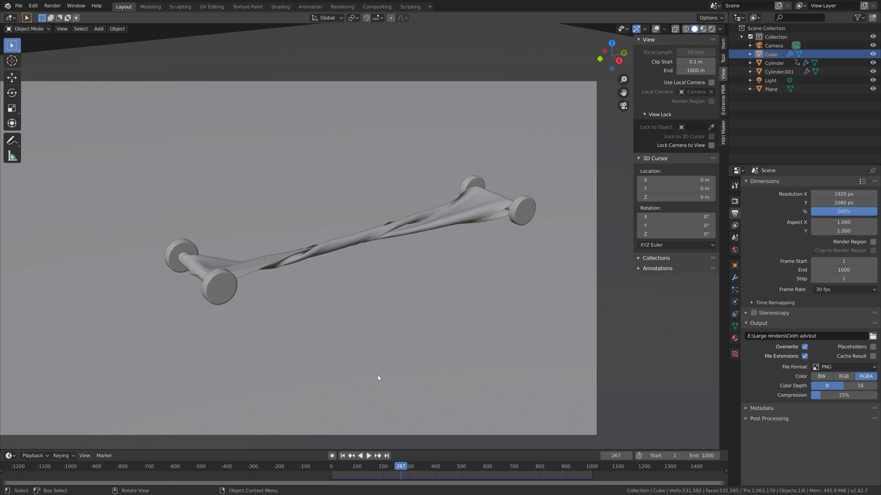
- Set the PNG output compression to 85%
{"action": "left_click", "coordinate": [834, 397]}
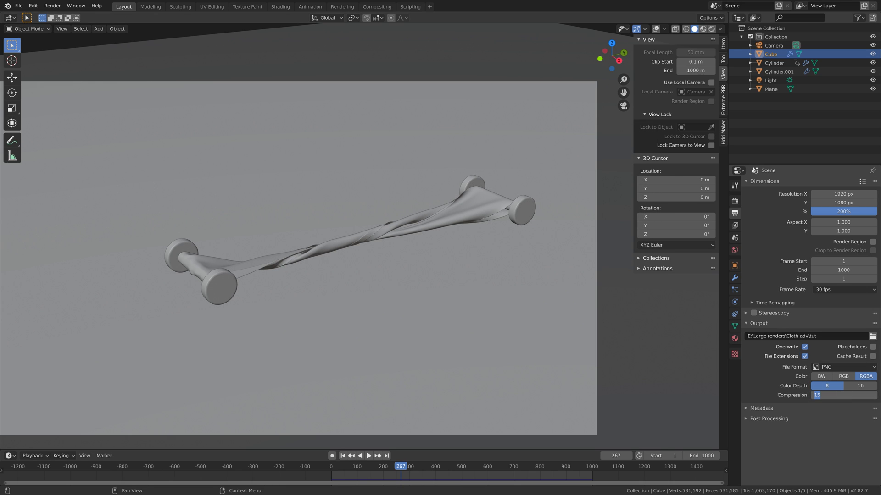
{"action": "type", "text": "85"}
{"action": "key", "text": "Return"}
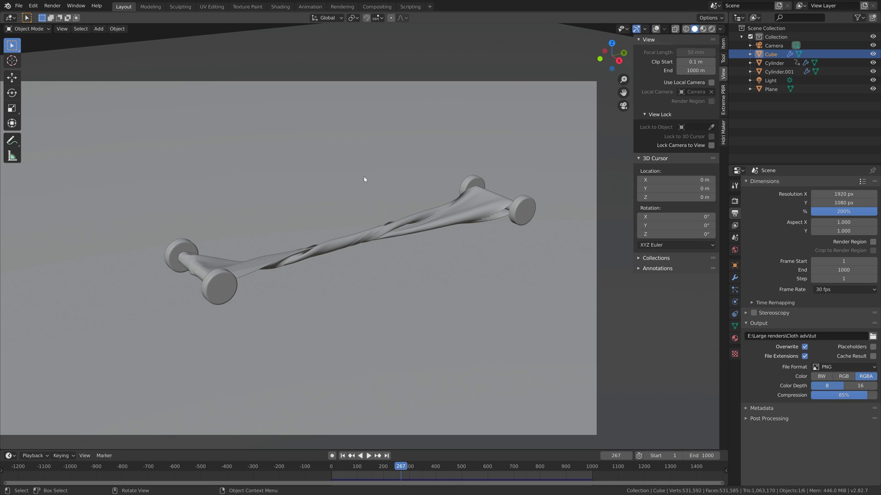
- Render the current frame as a still image, inspect the result up close and close the render window
{"action": "left_click", "coordinate": [50, 5]}
{"action": "left_click", "coordinate": [62, 15]}
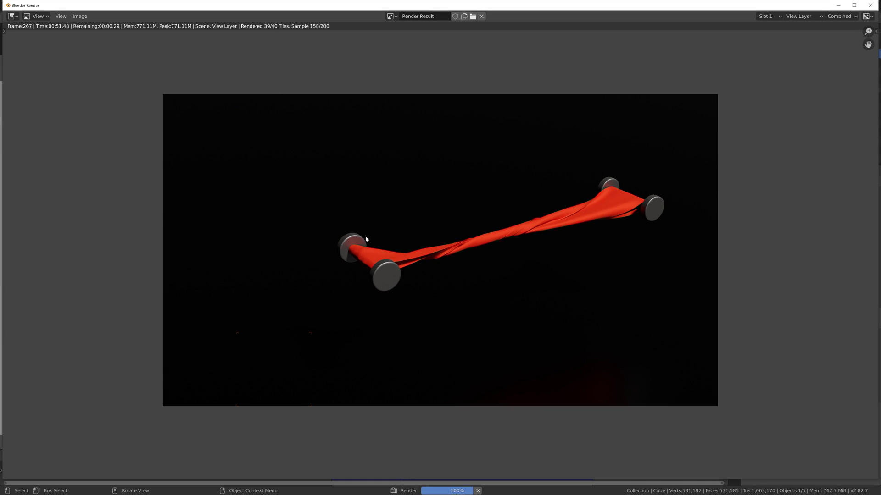
{"action": "scroll", "coordinate": [367, 239], "scroll_direction": "up", "scroll_amount": 2}
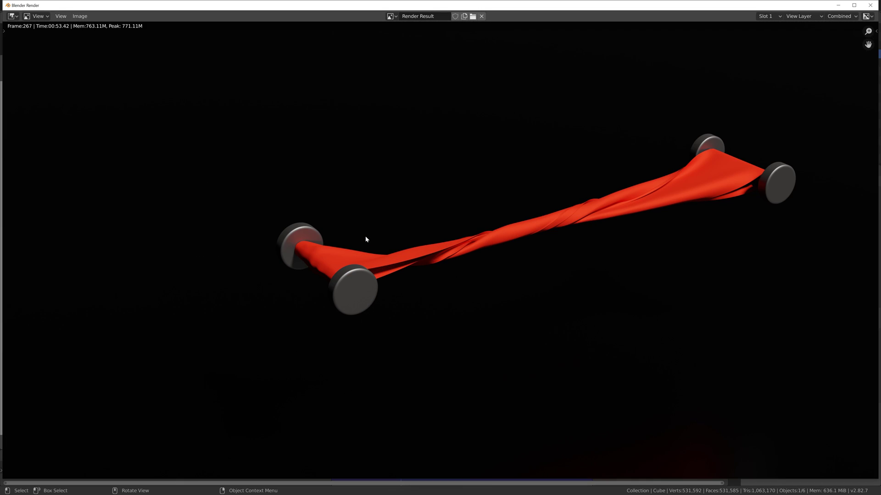
{"action": "left_click", "coordinate": [870, 5]}
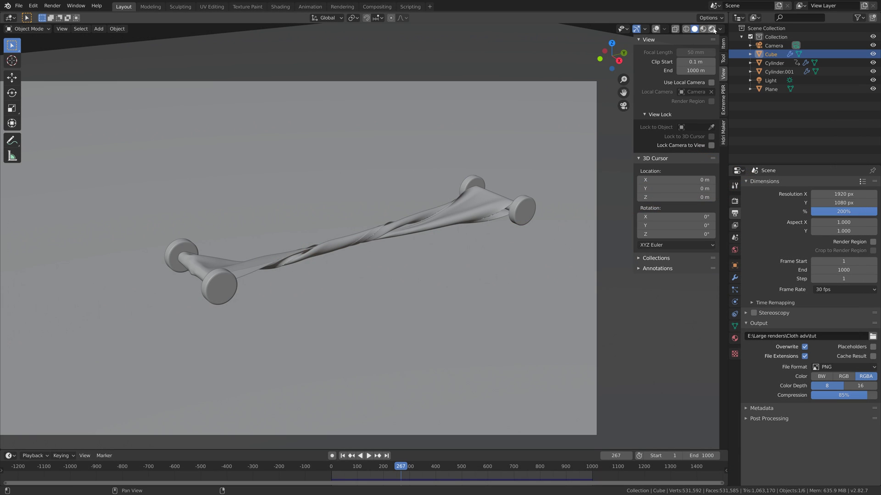
- Show the rendered viewport and adjust the band's glossy colour to hue 0.011 and saturation 0.876
{"action": "left_click", "coordinate": [712, 28]}
{"action": "left_click", "coordinate": [735, 338]}
{"action": "left_click", "coordinate": [821, 274]}
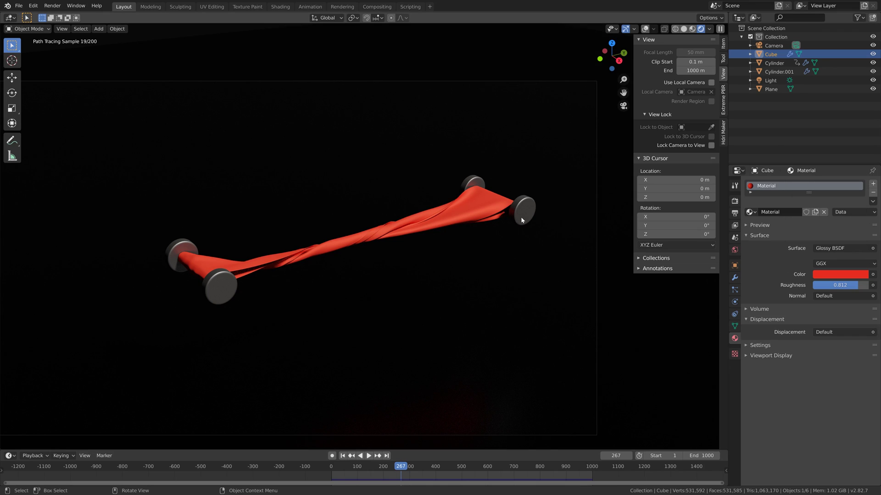
{"action": "left_click", "coordinate": [832, 275]}
{"action": "left_click", "coordinate": [821, 212]}
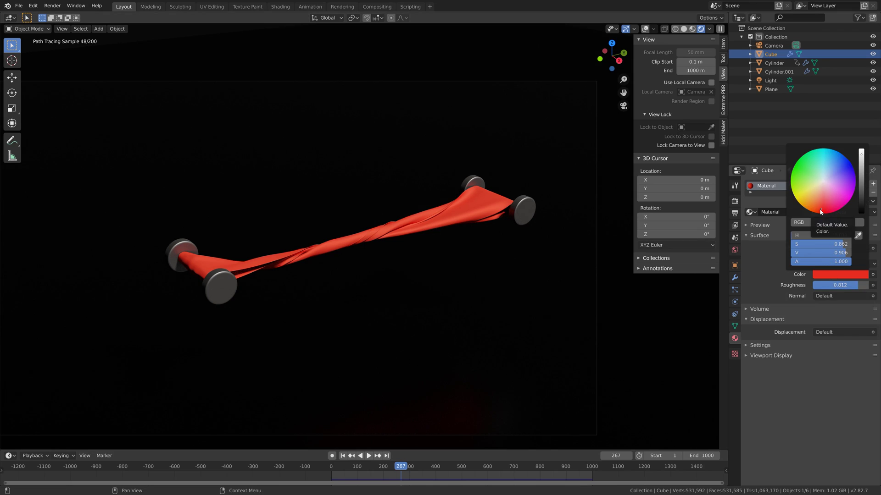
{"action": "left_click", "coordinate": [822, 212]}
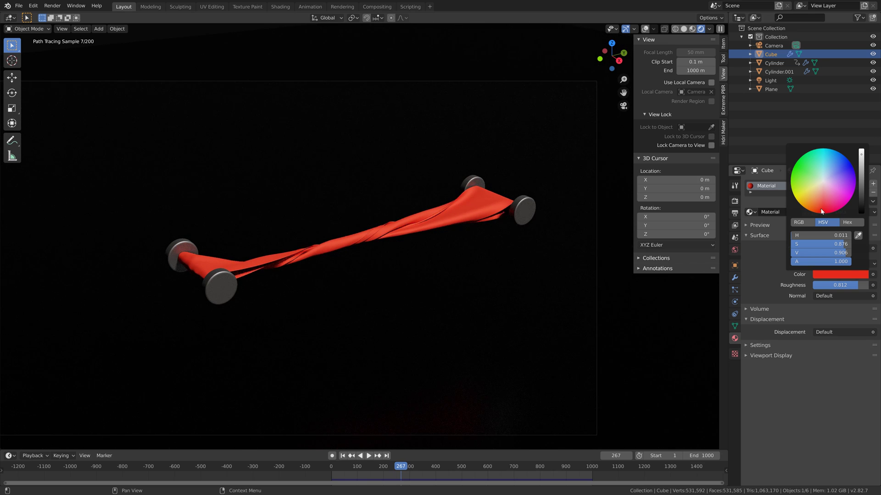
- Set the rollers' glossy roughness to 0.357 and save the project file
{"action": "left_click", "coordinate": [523, 210]}
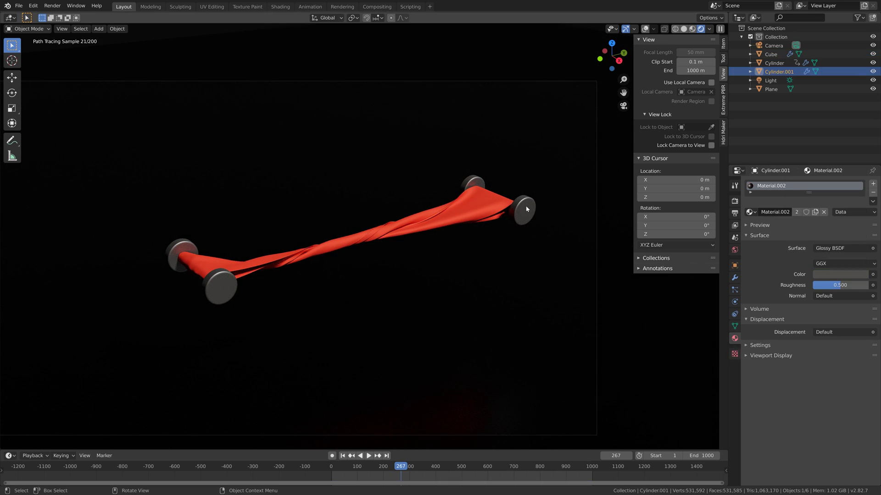
{"action": "left_click_drag", "start_coordinate": [841, 285], "coordinate": [833, 286]}
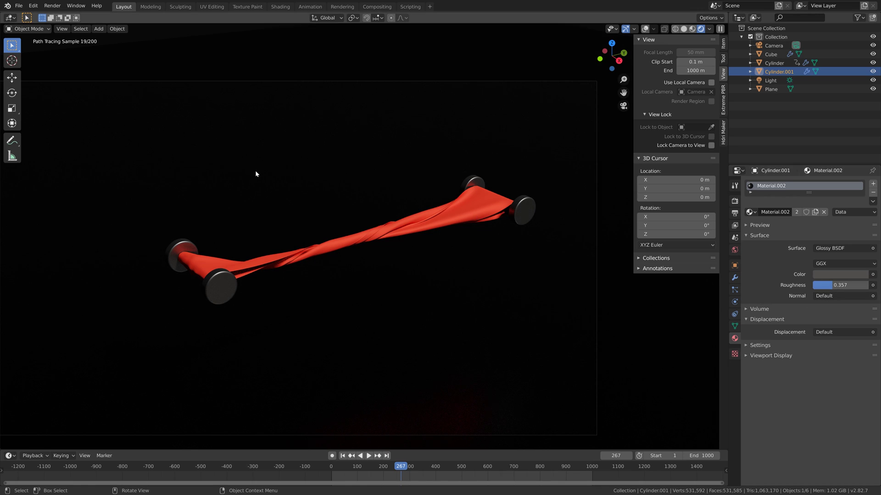
{"action": "left_click", "coordinate": [30, 73]}
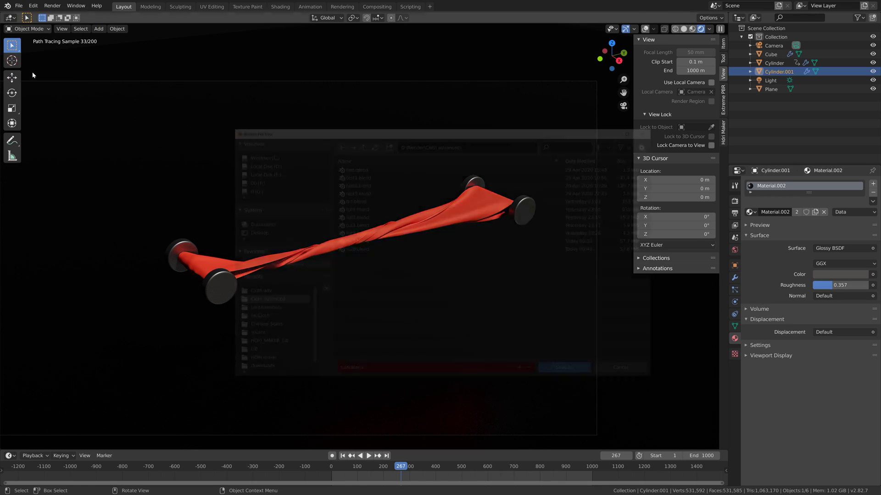
{"action": "left_click", "coordinate": [554, 371]}
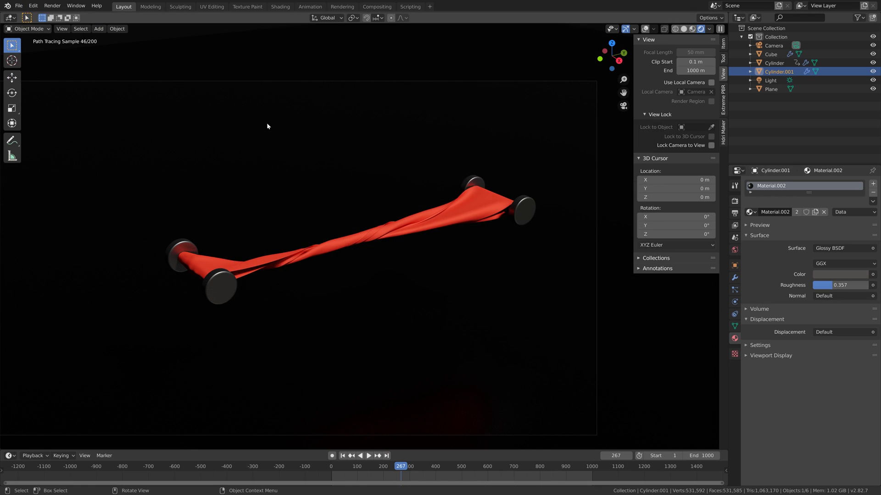
- Start a render of the scene
{"action": "left_click", "coordinate": [57, 10]}
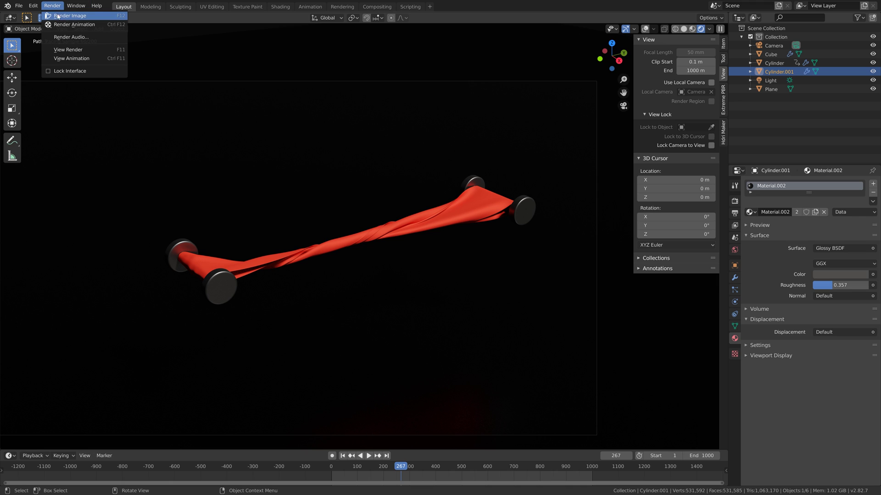